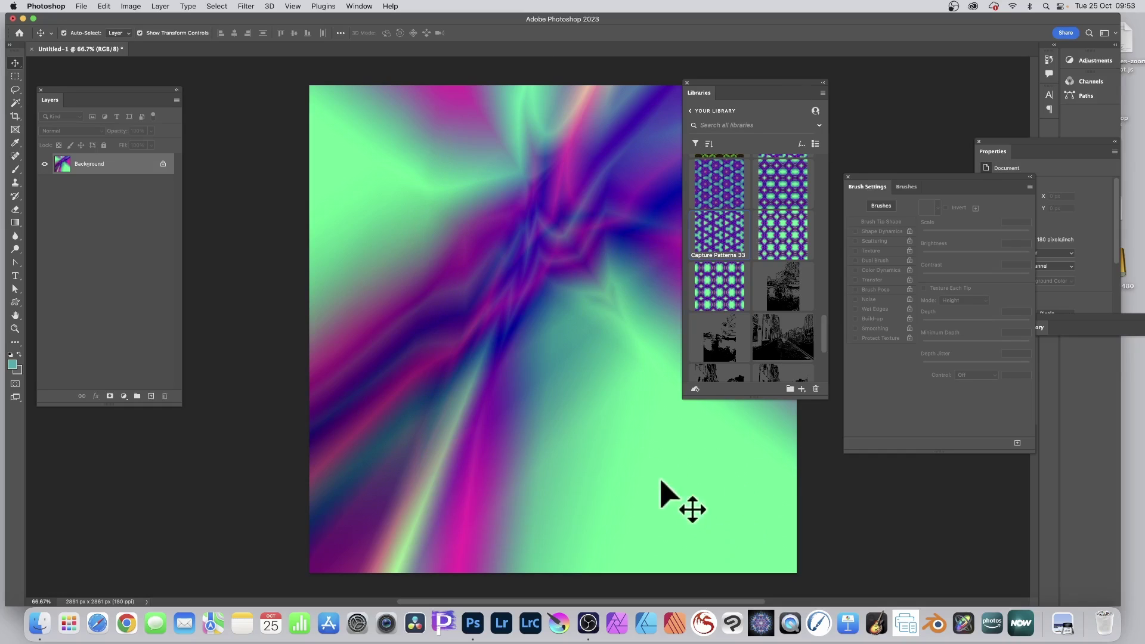
Abandon the full-canvas brush preset and pick the Rectangular Marquee tool
{"action": "left_click", "coordinate": [107, 6]}
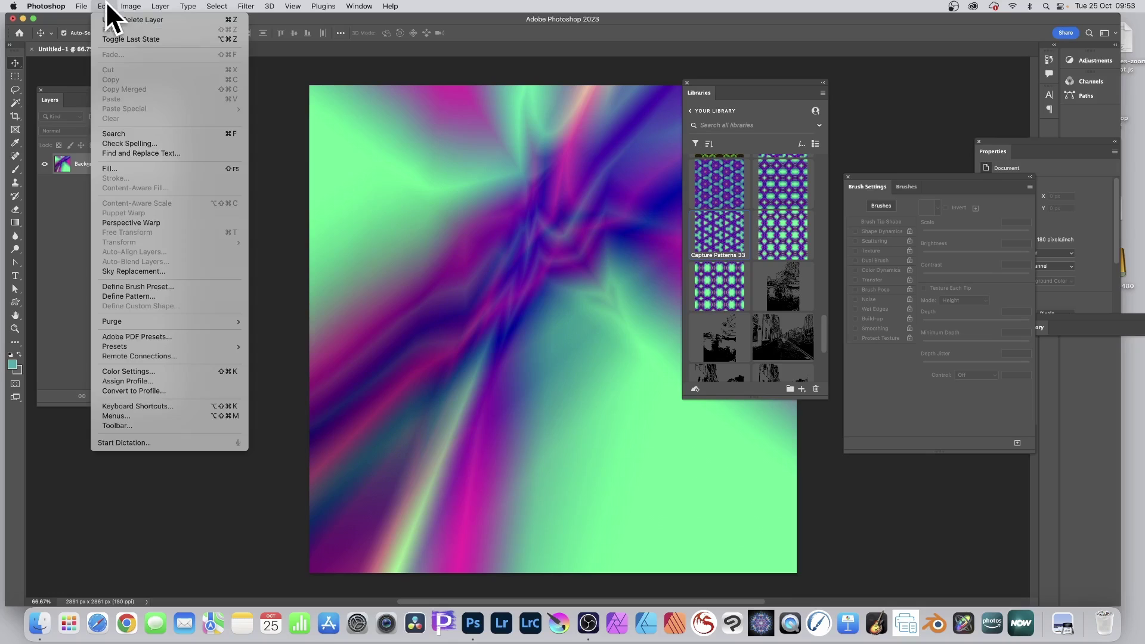
{"action": "left_click", "coordinate": [141, 287]}
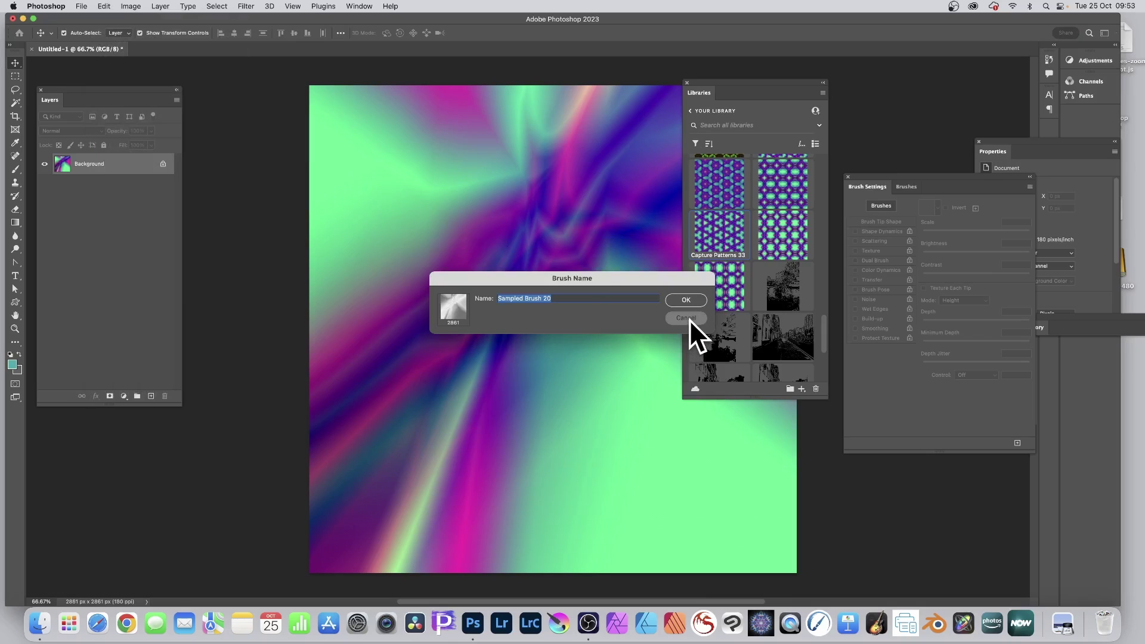
{"action": "left_click", "coordinate": [689, 318]}
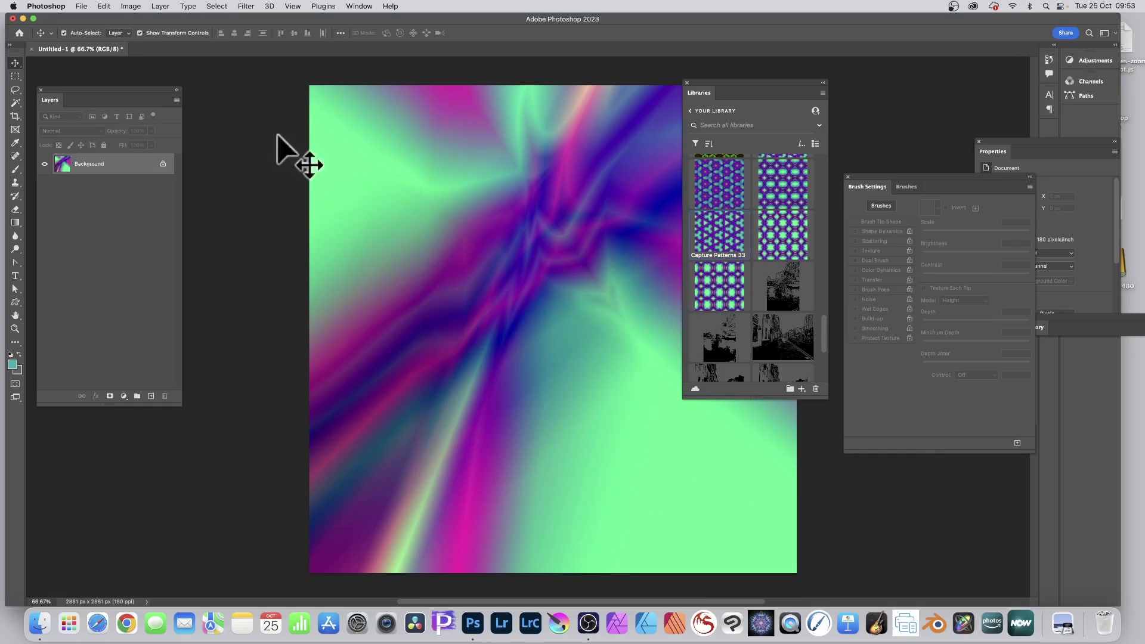
{"action": "left_click", "coordinate": [15, 77]}
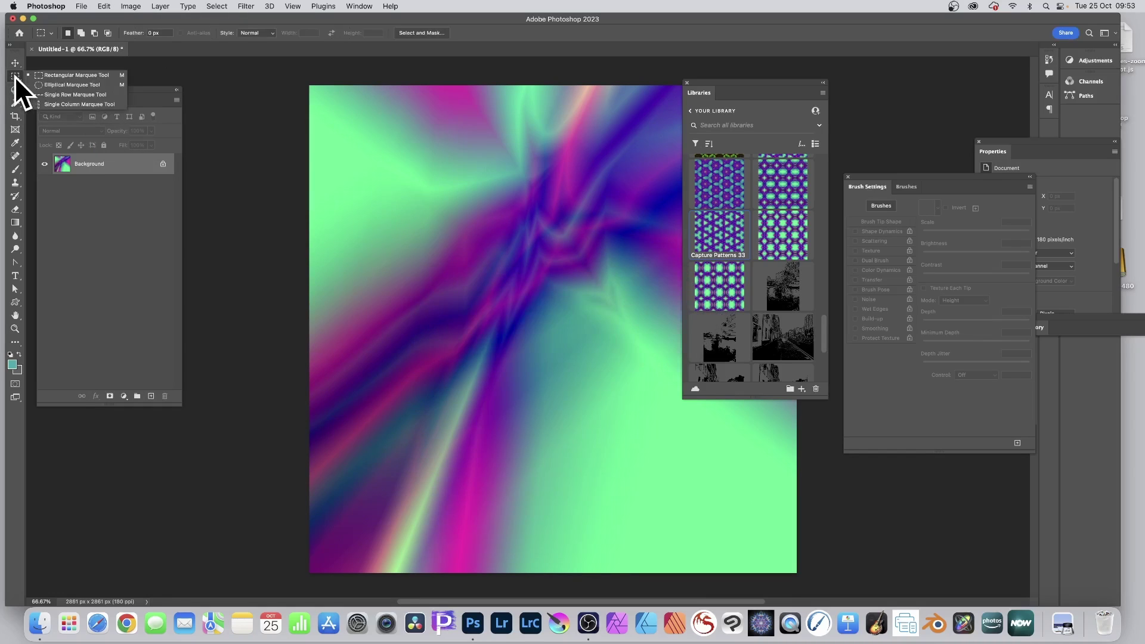
Marquee a narrow rectangle near the canvas centre and start a brush preset, then cancel it
{"action": "left_click", "coordinate": [75, 75]}
{"action": "left_click_drag", "start_coordinate": [519, 127], "coordinate": [585, 349]}
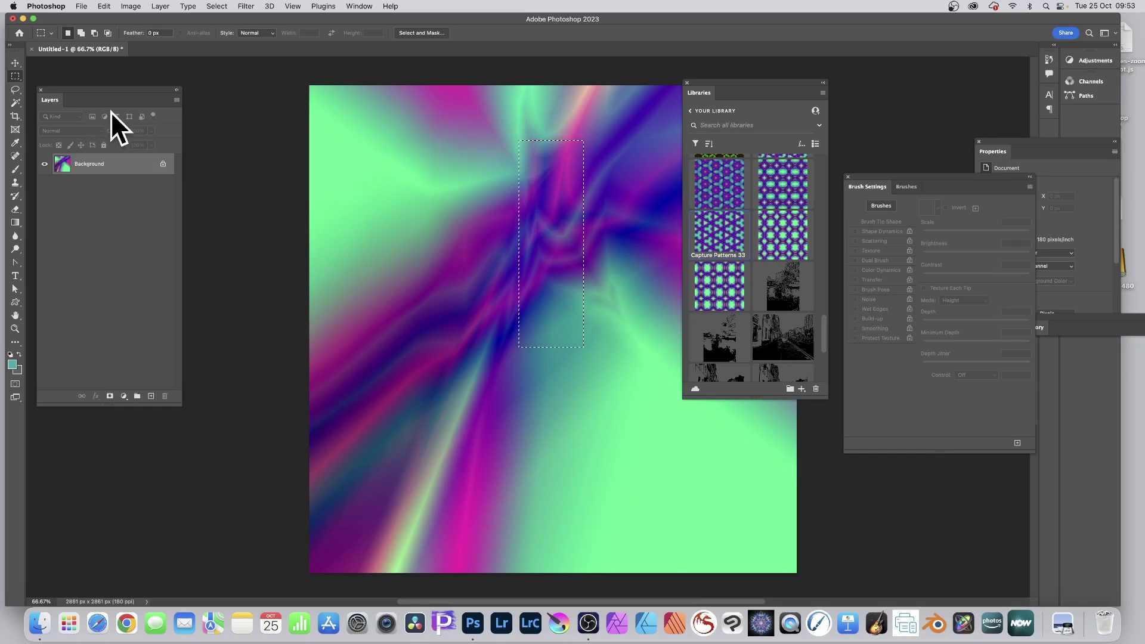
{"action": "left_click", "coordinate": [104, 7]}
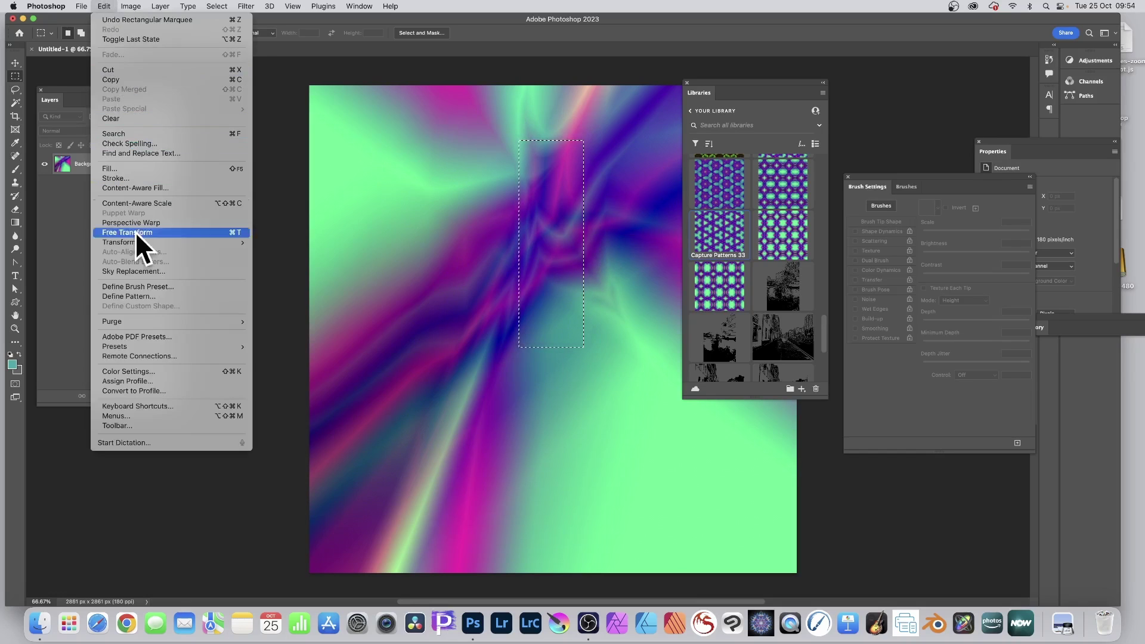
{"action": "left_click", "coordinate": [160, 287]}
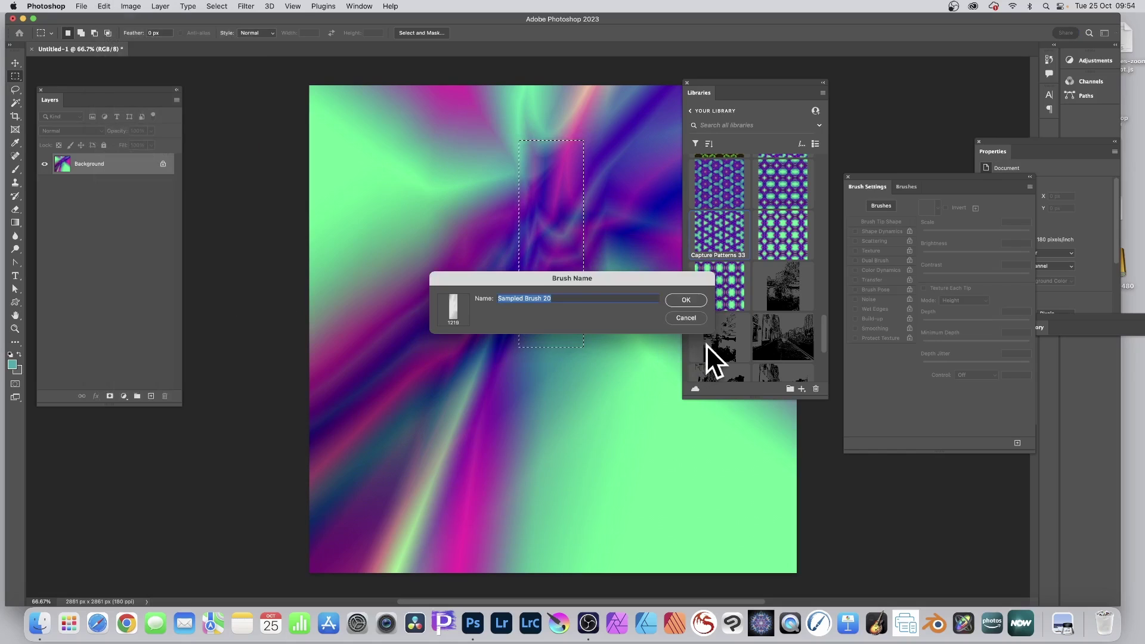
{"action": "left_click", "coordinate": [692, 313]}
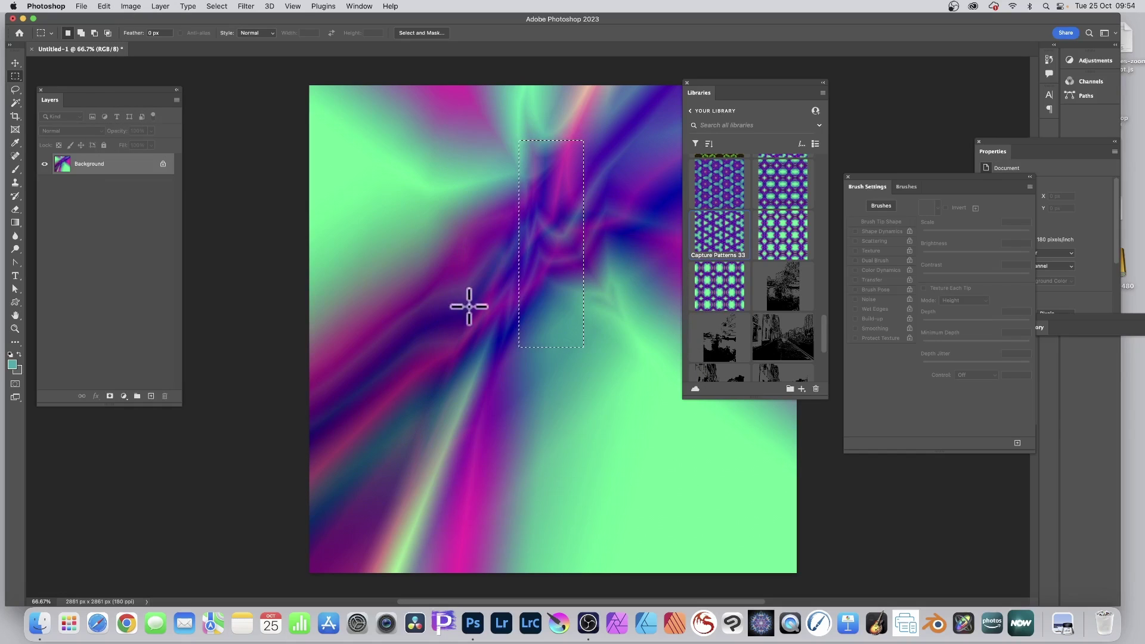
Define Sampled Brush 20 from a tall thin strip left of centre, then deselect
{"action": "left_click_drag", "start_coordinate": [471, 290], "coordinate": [489, 494]}
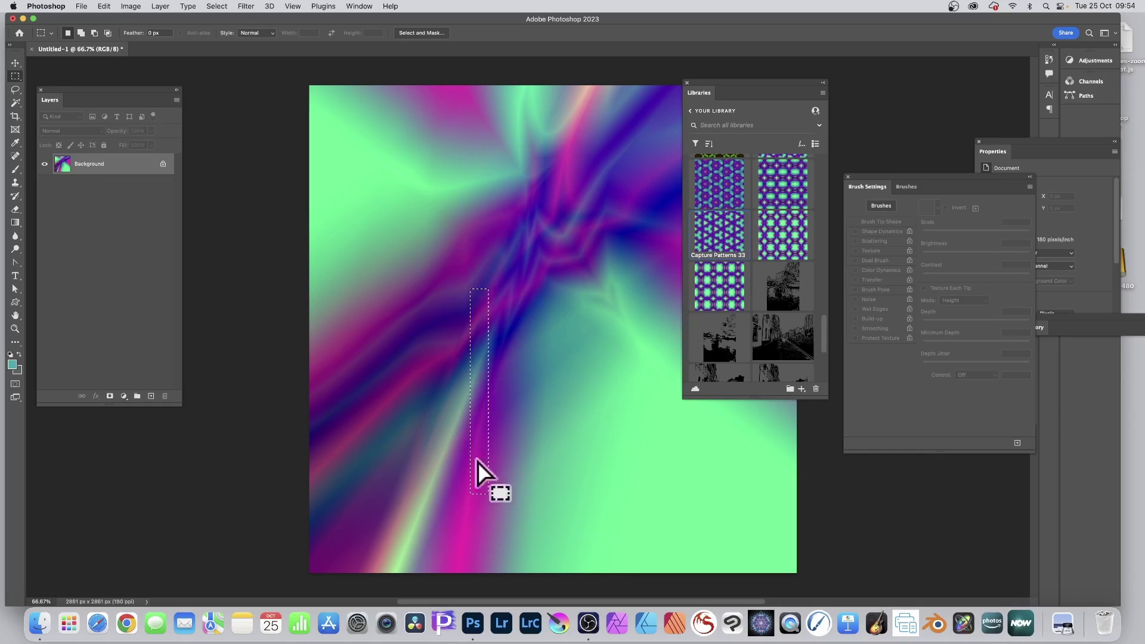
{"action": "left_click", "coordinate": [102, 6]}
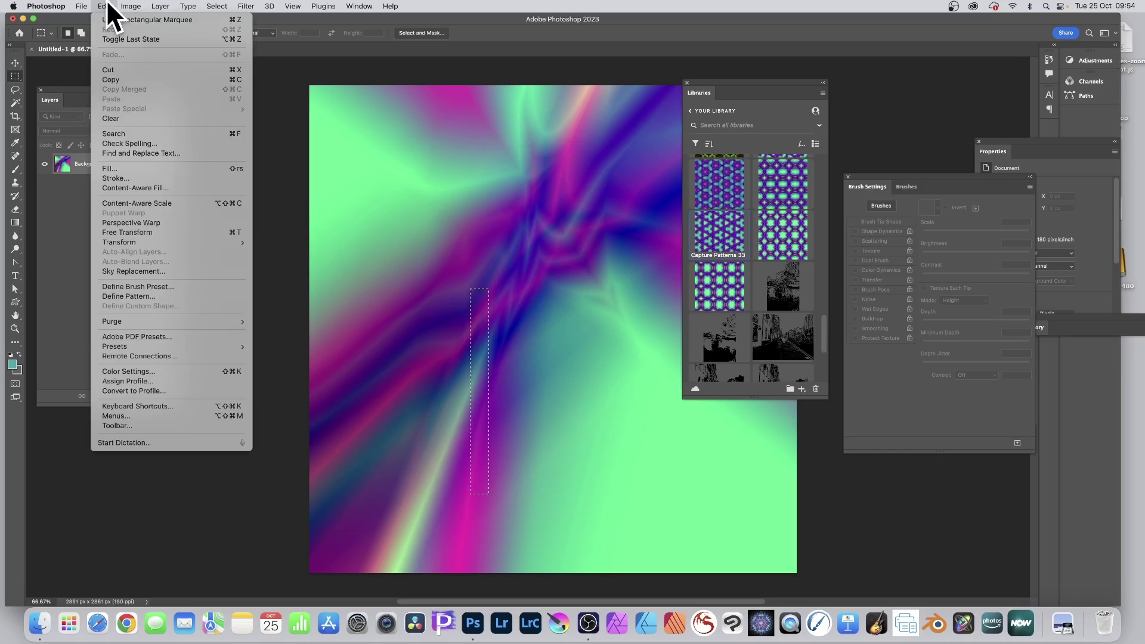
{"action": "left_click", "coordinate": [156, 288]}
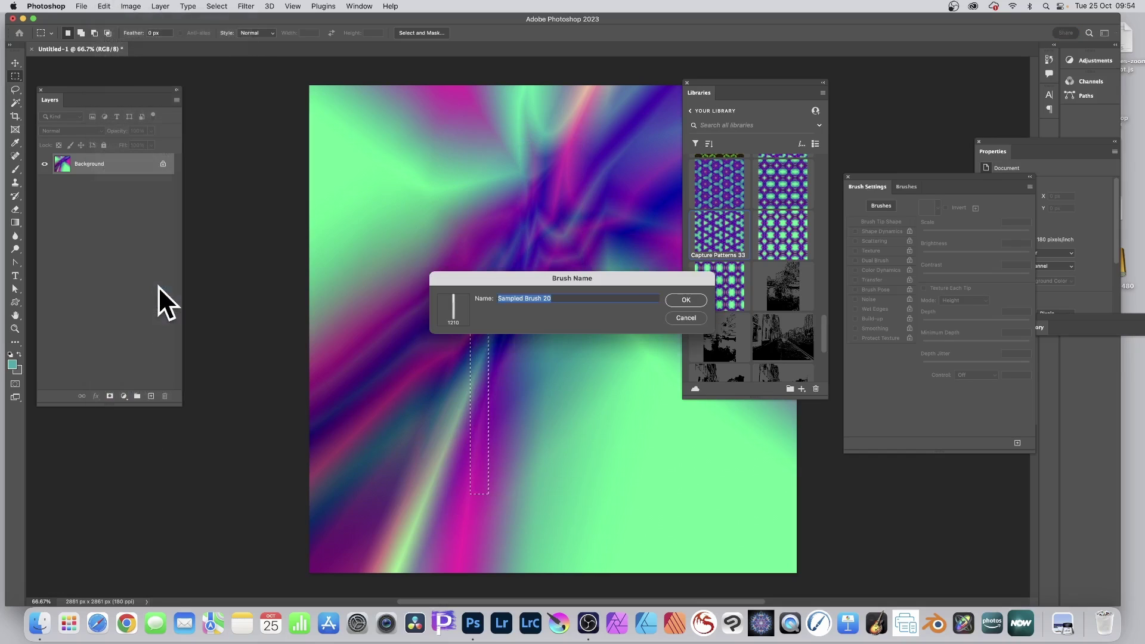
{"action": "left_click", "coordinate": [686, 301]}
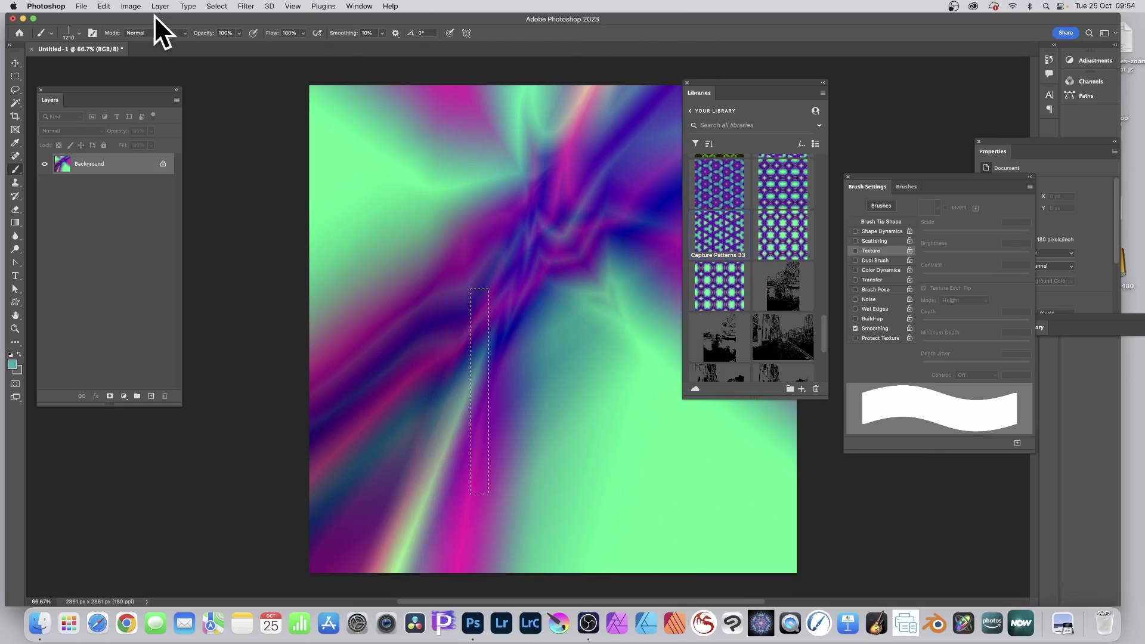
{"action": "left_click", "coordinate": [15, 62]}
{"action": "left_click", "coordinate": [217, 6]}
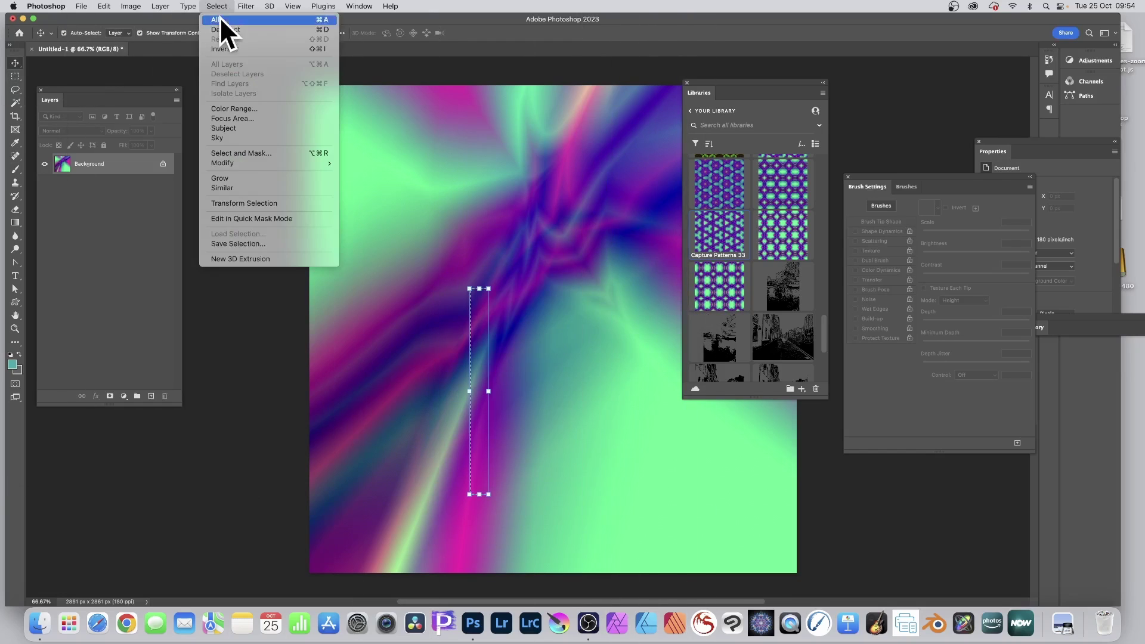
{"action": "left_click", "coordinate": [226, 29]}
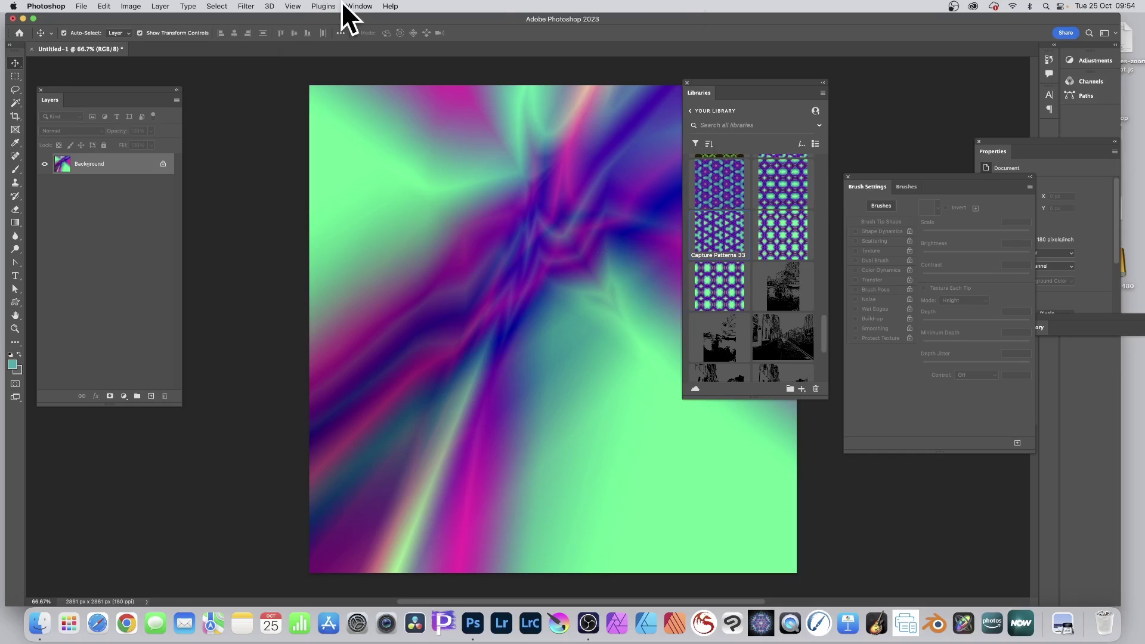
Bring up the Libraries panel's + menu of ways to add library content
{"action": "left_click", "coordinate": [361, 6]}
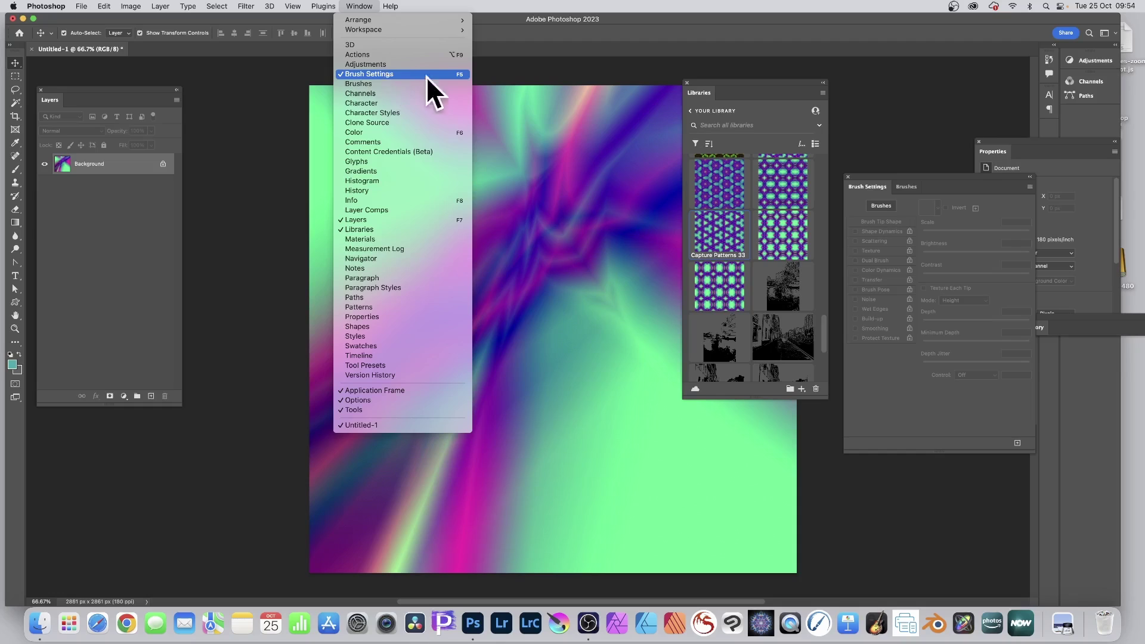
{"action": "left_click", "coordinate": [734, 86]}
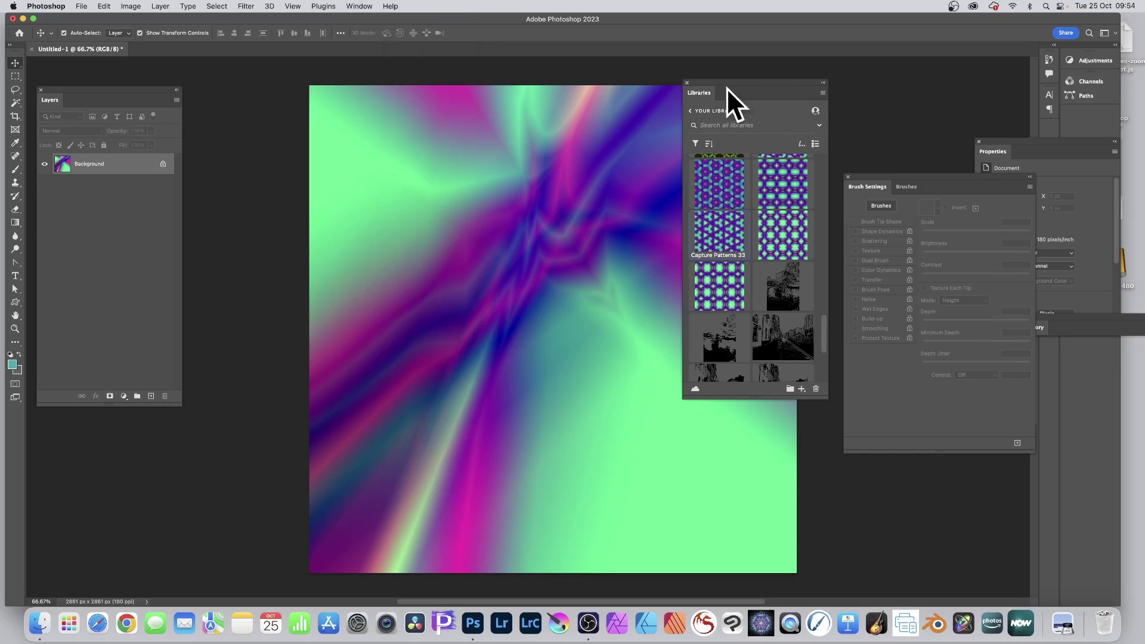
{"action": "left_click", "coordinate": [804, 391]}
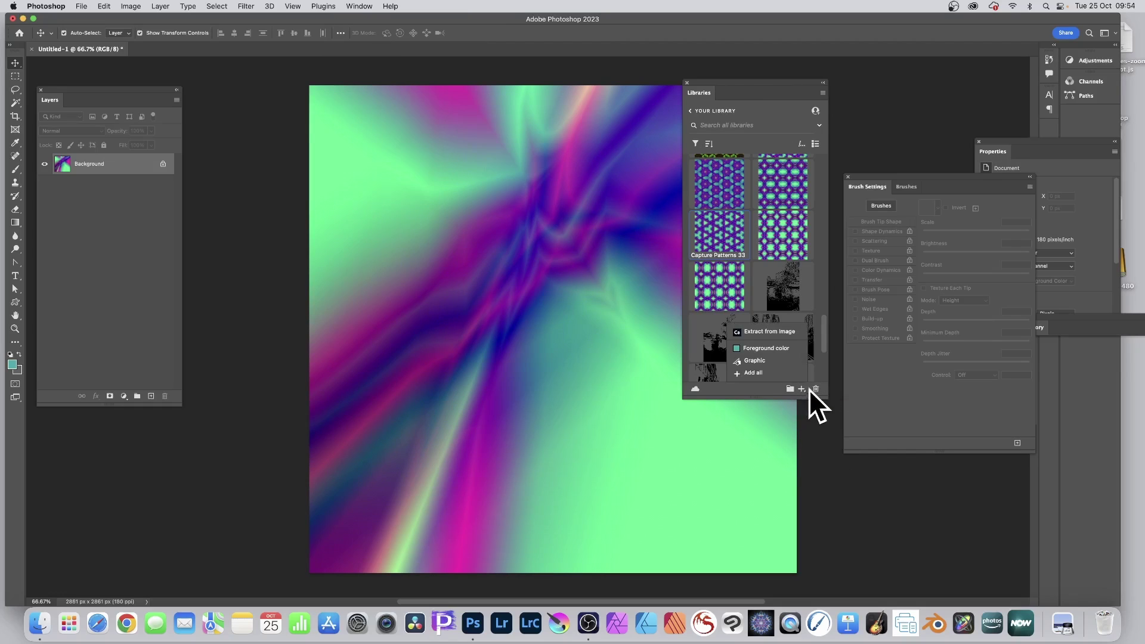
Open Extract from Image, preview the Shapes tab, and return to Patterns
{"action": "left_click", "coordinate": [772, 332]}
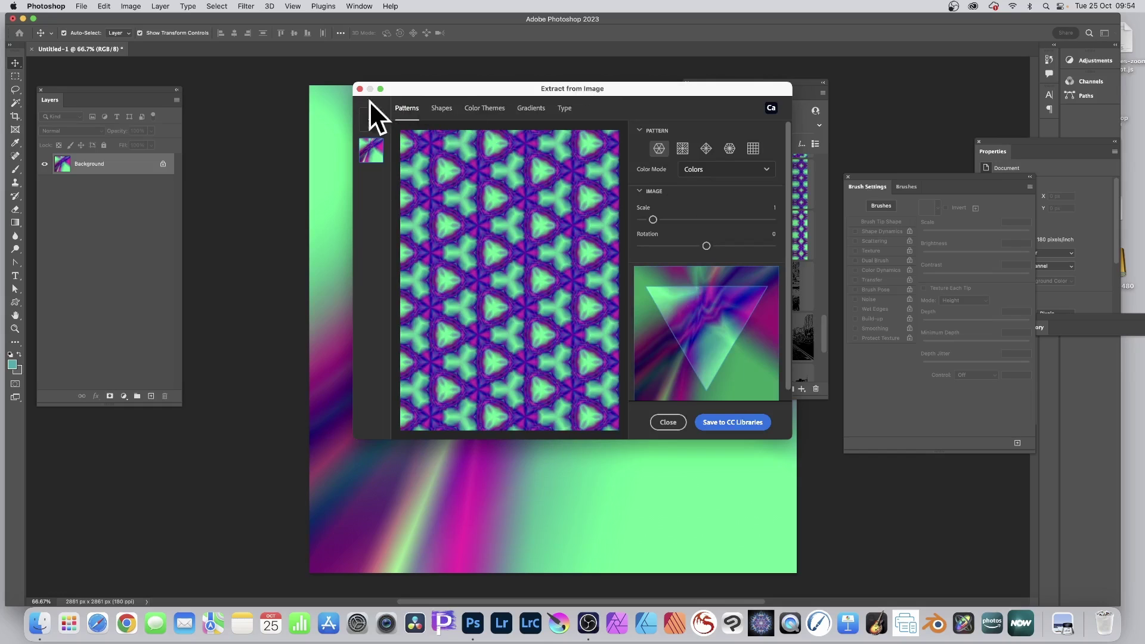
{"action": "left_click", "coordinate": [445, 110]}
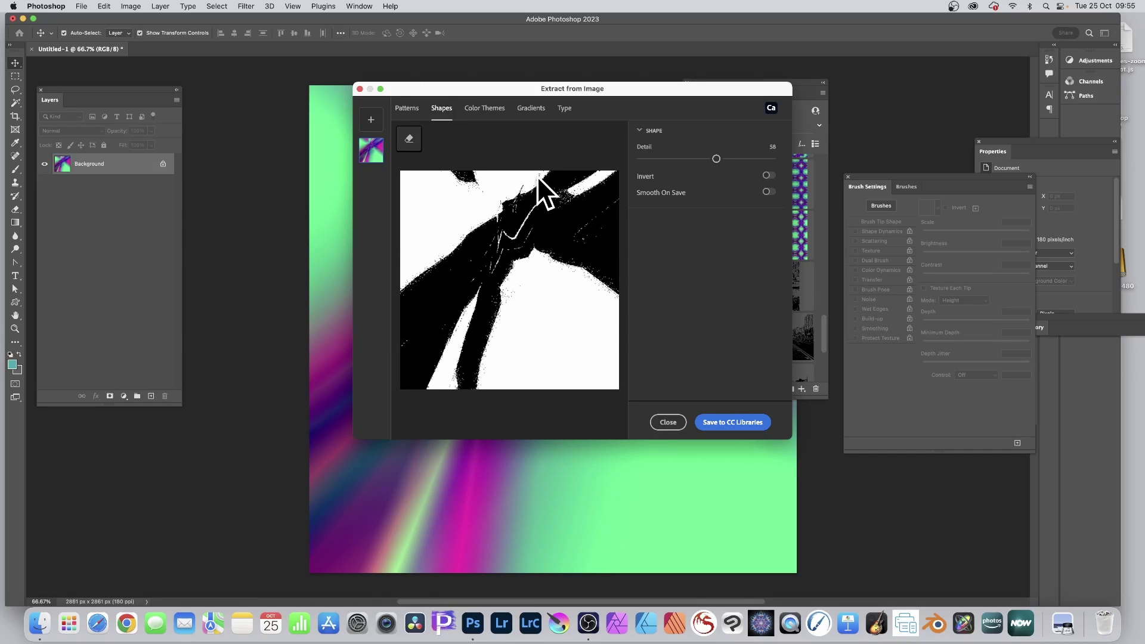
{"action": "left_click", "coordinate": [410, 112]}
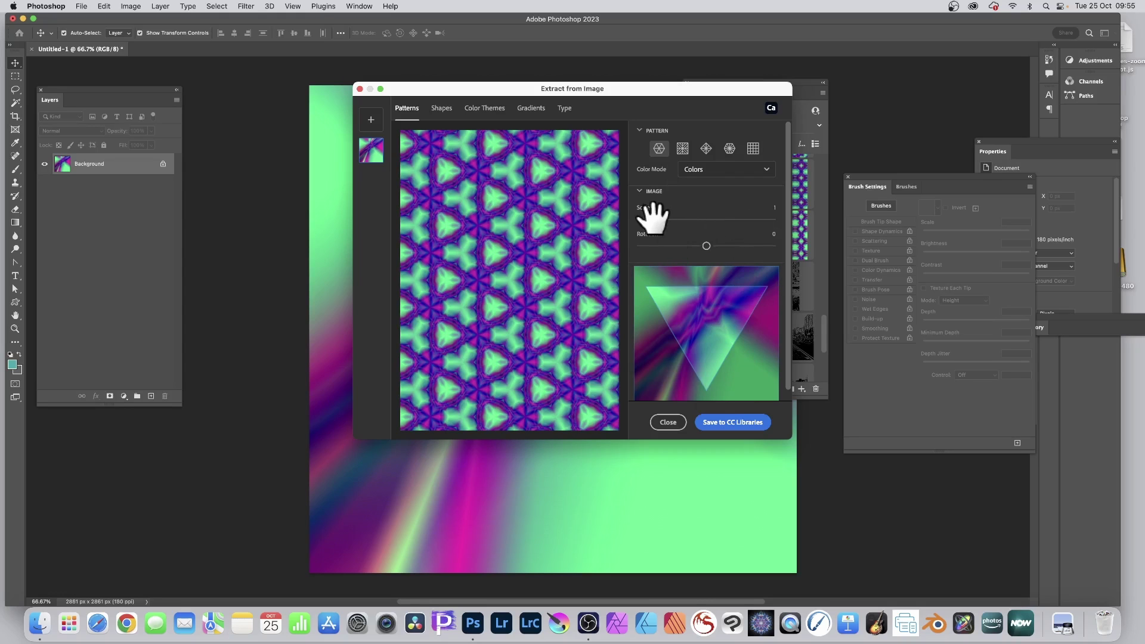
Keep scale at 1, set rotation to 6, and save as Capture Patterns 36
{"action": "mouse_move", "coordinate": [654, 218]}
{"action": "left_mouse_down"}
{"action": "mouse_move", "coordinate": [678, 219]}
{"action": "mouse_move", "coordinate": [663, 218]}
{"action": "left_mouse_up"}
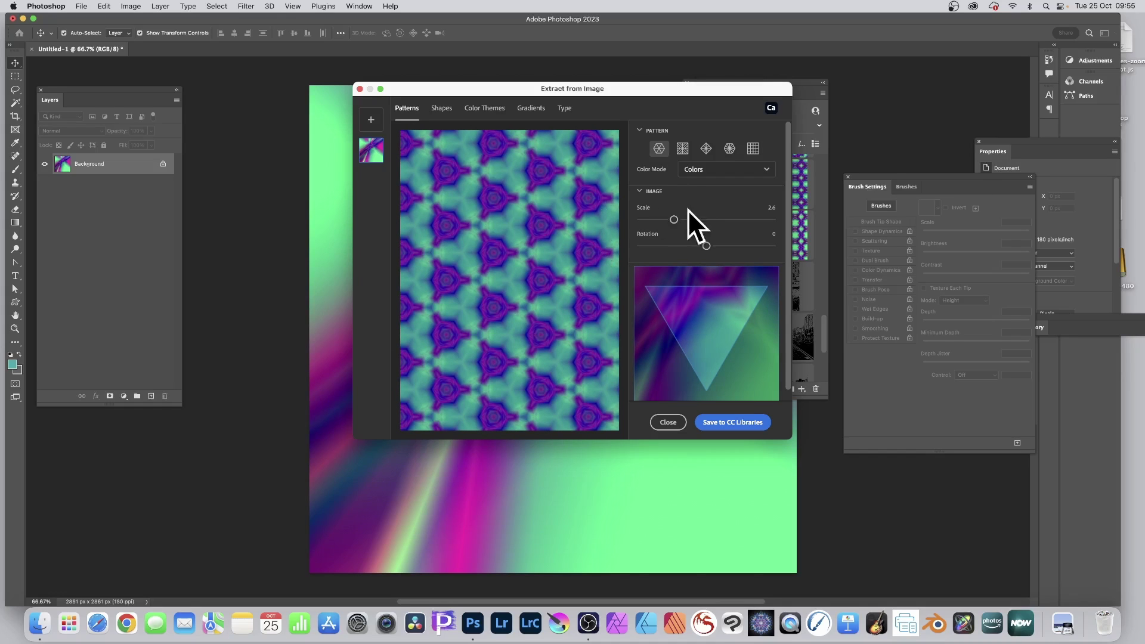
{"action": "left_click_drag", "start_coordinate": [670, 217], "coordinate": [651, 218]}
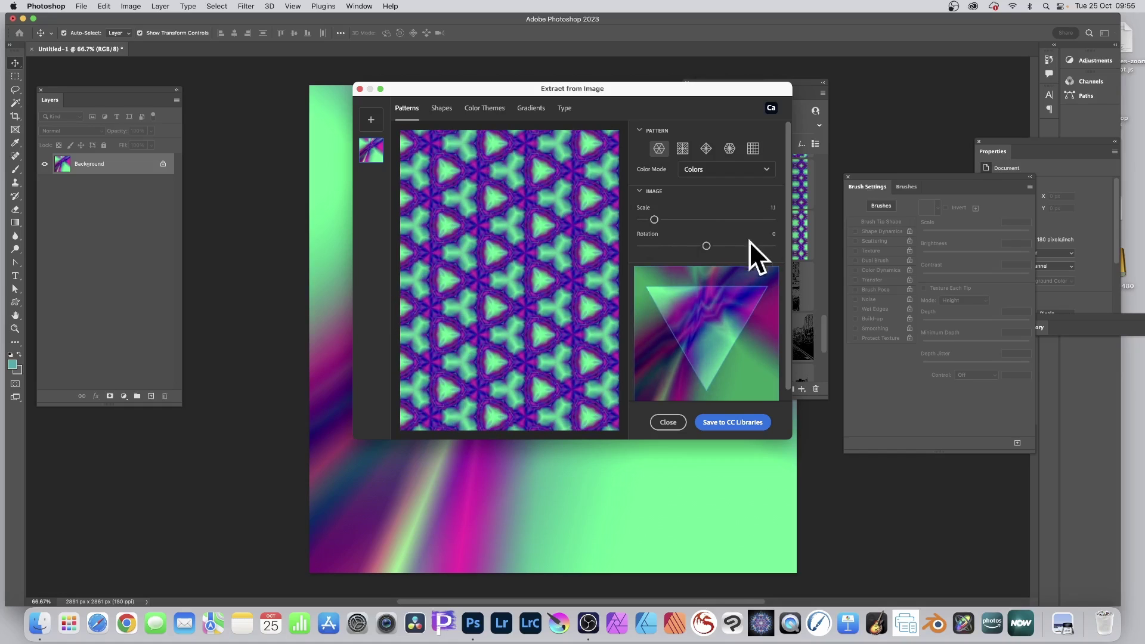
{"action": "left_click_drag", "start_coordinate": [707, 246], "coordinate": [708, 246]}
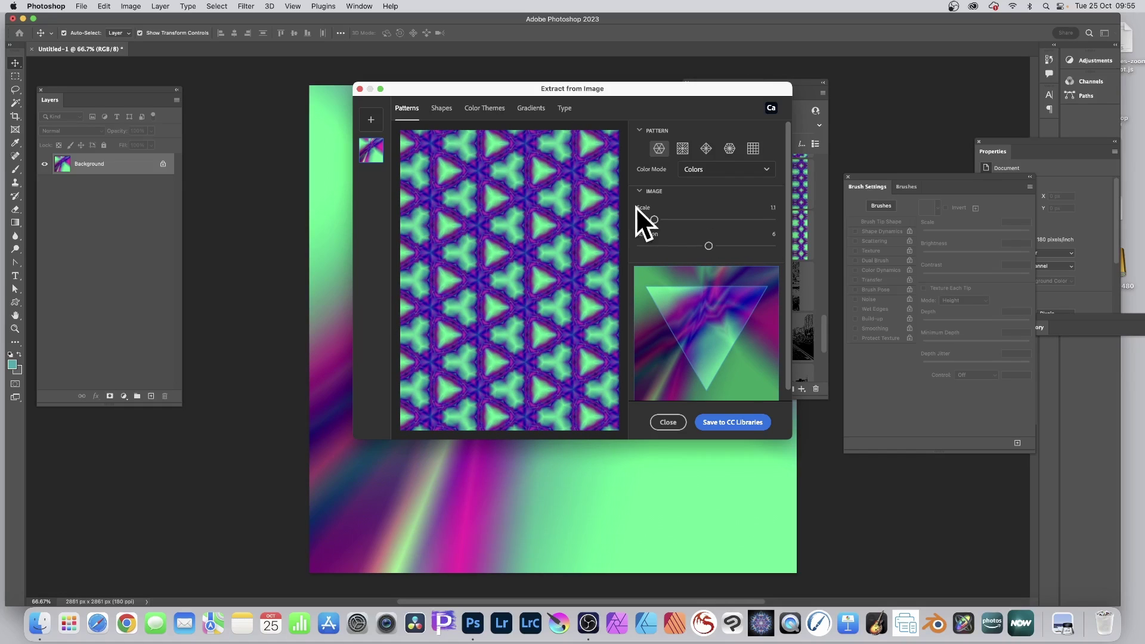
{"action": "left_click", "coordinate": [733, 422]}
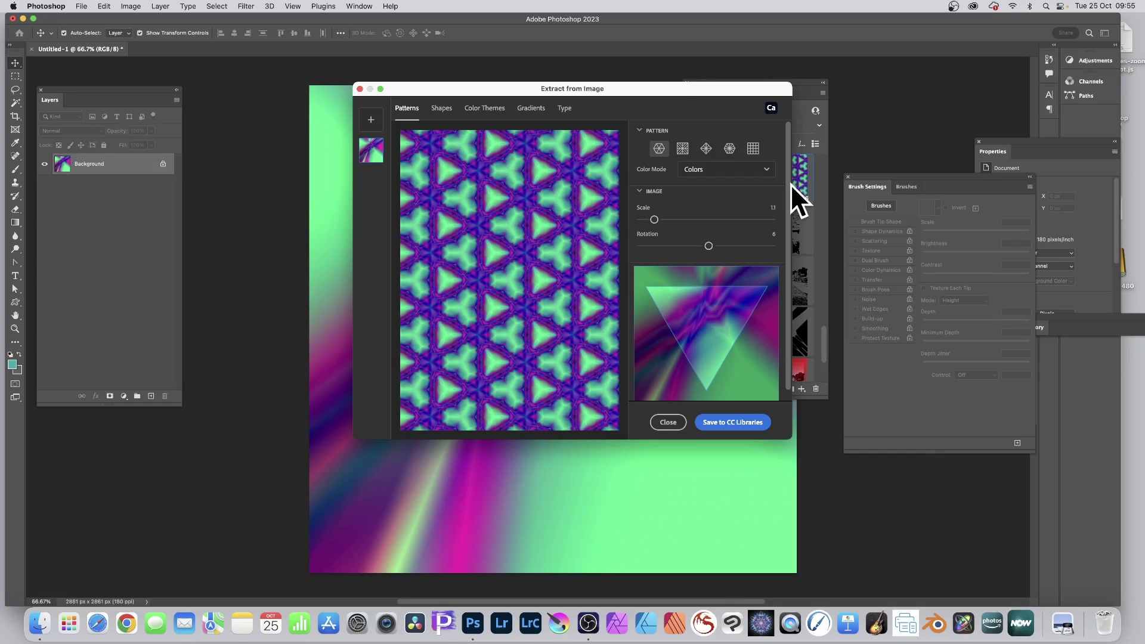
{"action": "left_click_drag", "start_coordinate": [646, 83], "coordinate": [549, 88]}
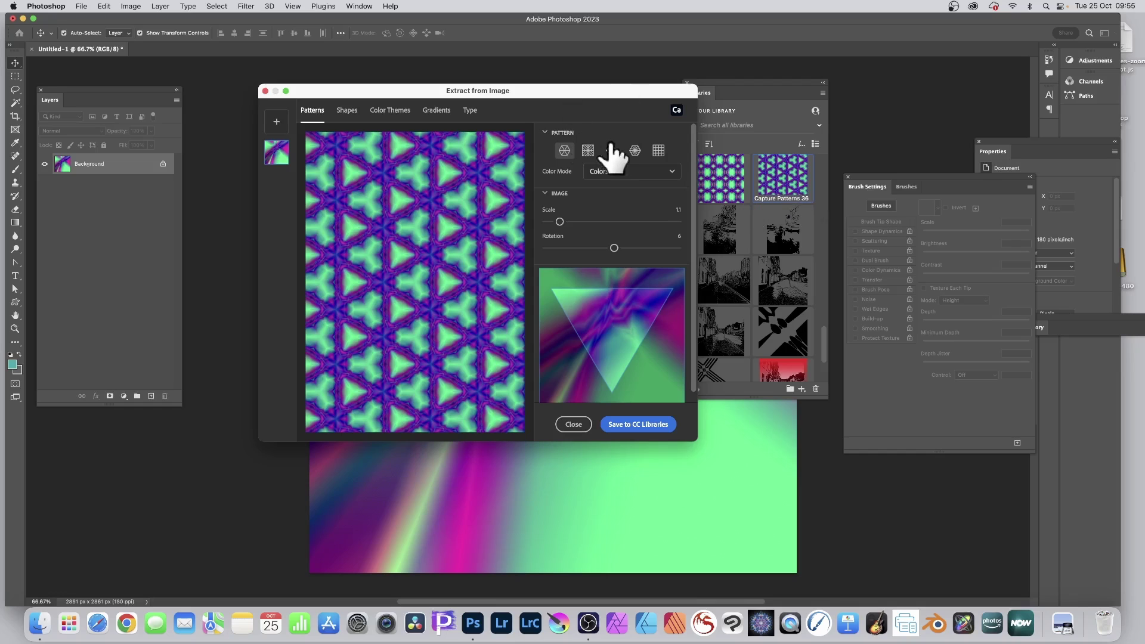
Switch to square tiling with larger tiles, save as Capture Patterns 37, and close
{"action": "left_click", "coordinate": [587, 150]}
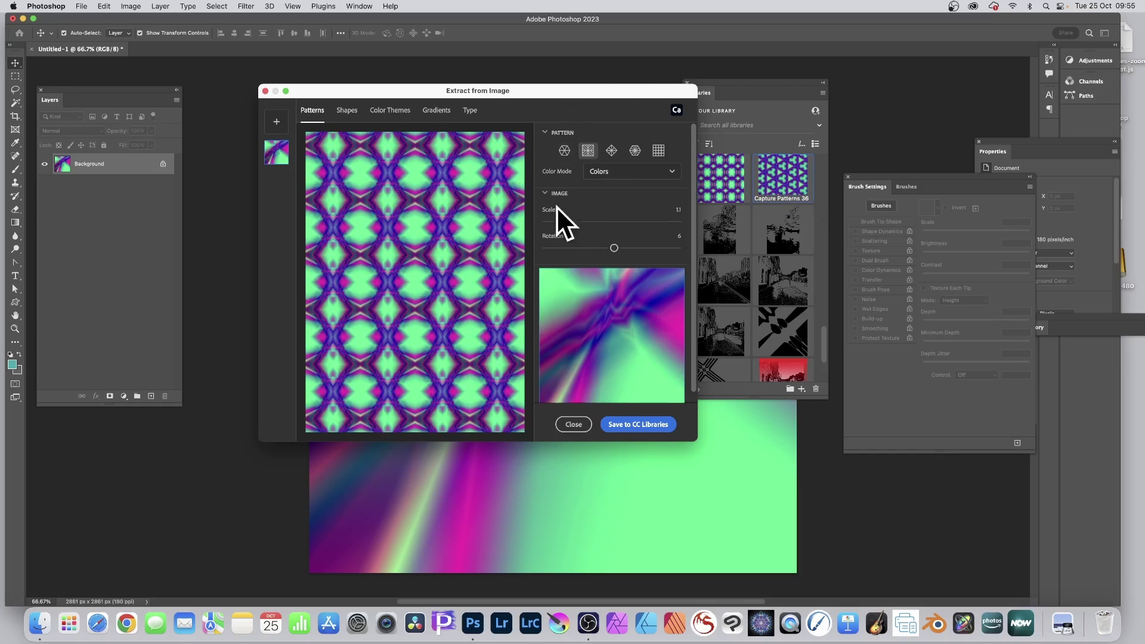
{"action": "mouse_move", "coordinate": [558, 221]}
{"action": "left_mouse_down"}
{"action": "mouse_move", "coordinate": [576, 223]}
{"action": "mouse_move", "coordinate": [548, 221]}
{"action": "mouse_move", "coordinate": [562, 223]}
{"action": "left_mouse_up"}
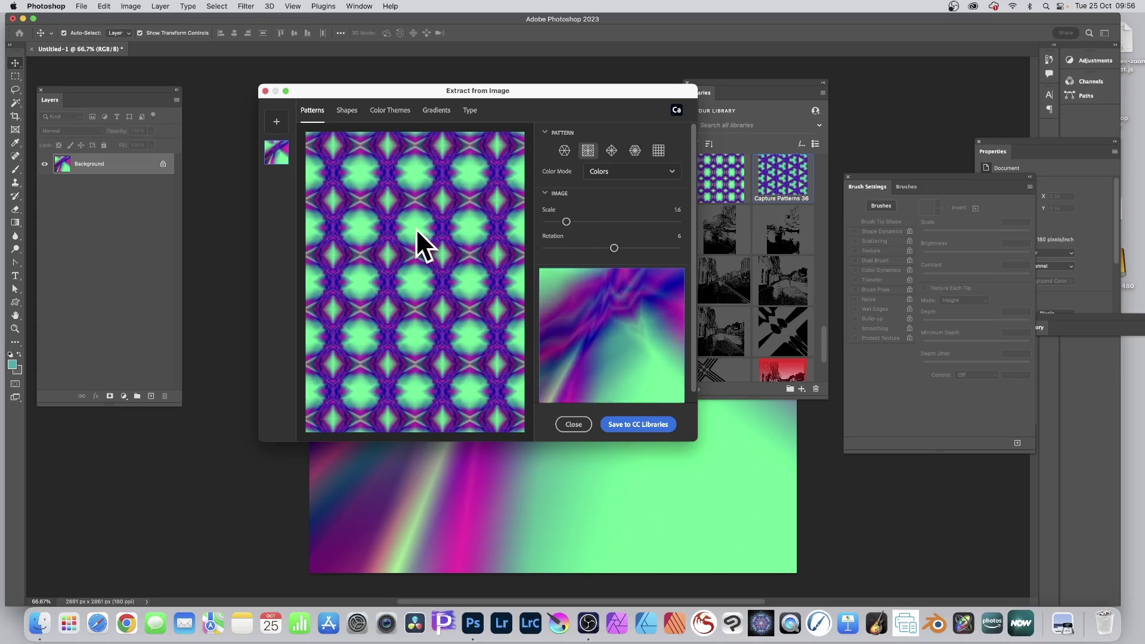
{"action": "left_click", "coordinate": [639, 435]}
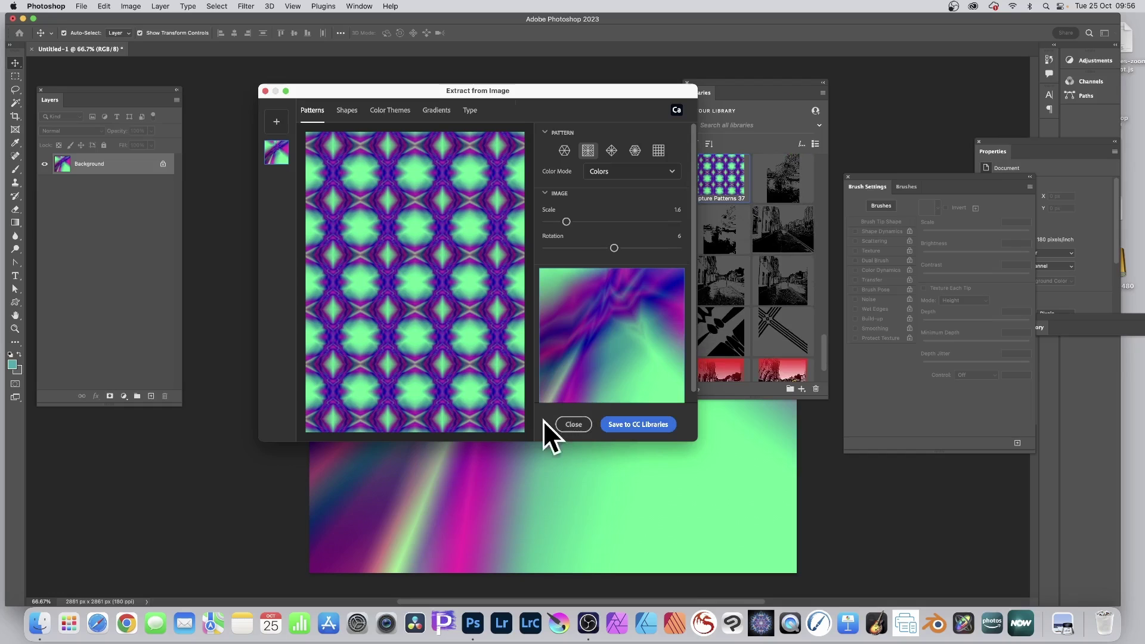
{"action": "left_click", "coordinate": [574, 425]}
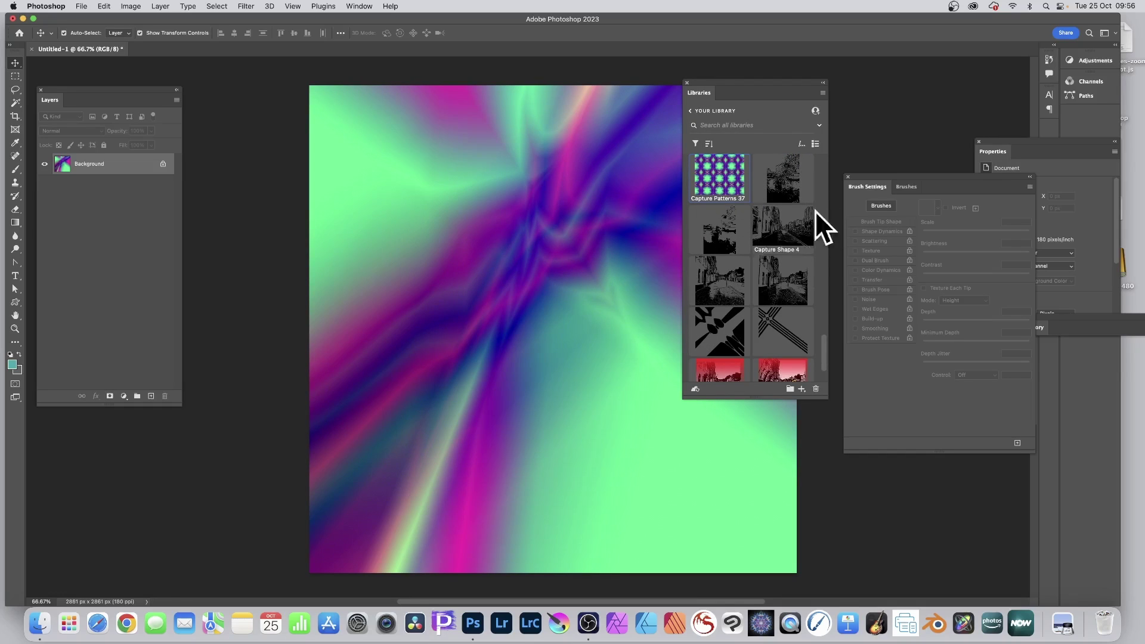
Create pattern presets from Capture Patterns 37, 36 and two more captured patterns
{"action": "left_click_drag", "start_coordinate": [825, 355], "coordinate": [825, 337]}
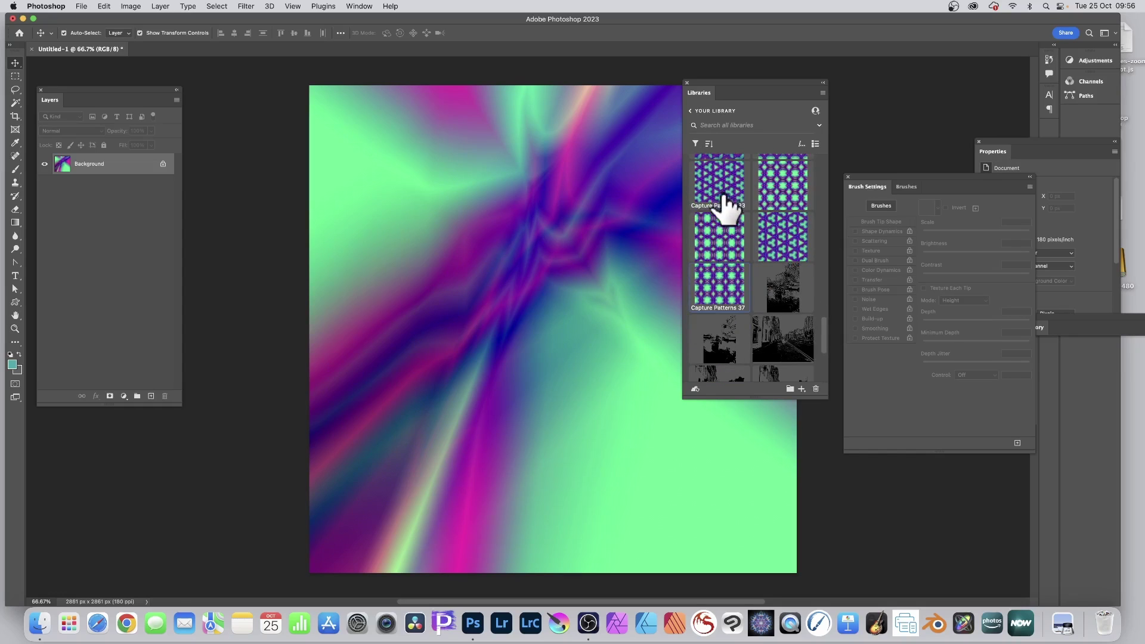
{"action": "right_click", "coordinate": [730, 280]}
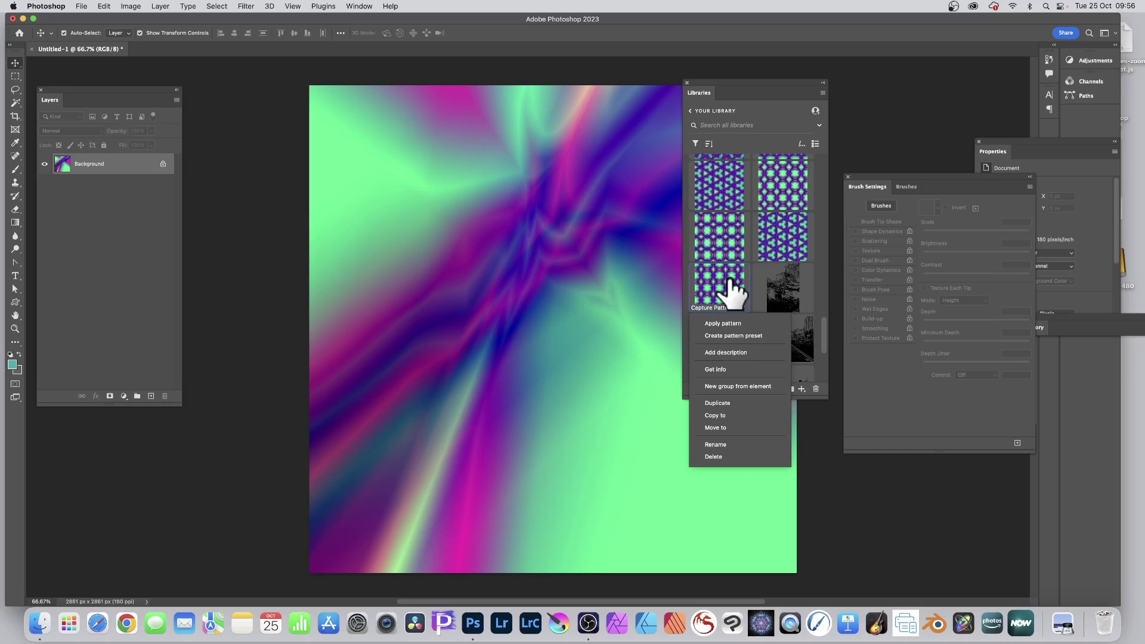
{"action": "left_click", "coordinate": [744, 336]}
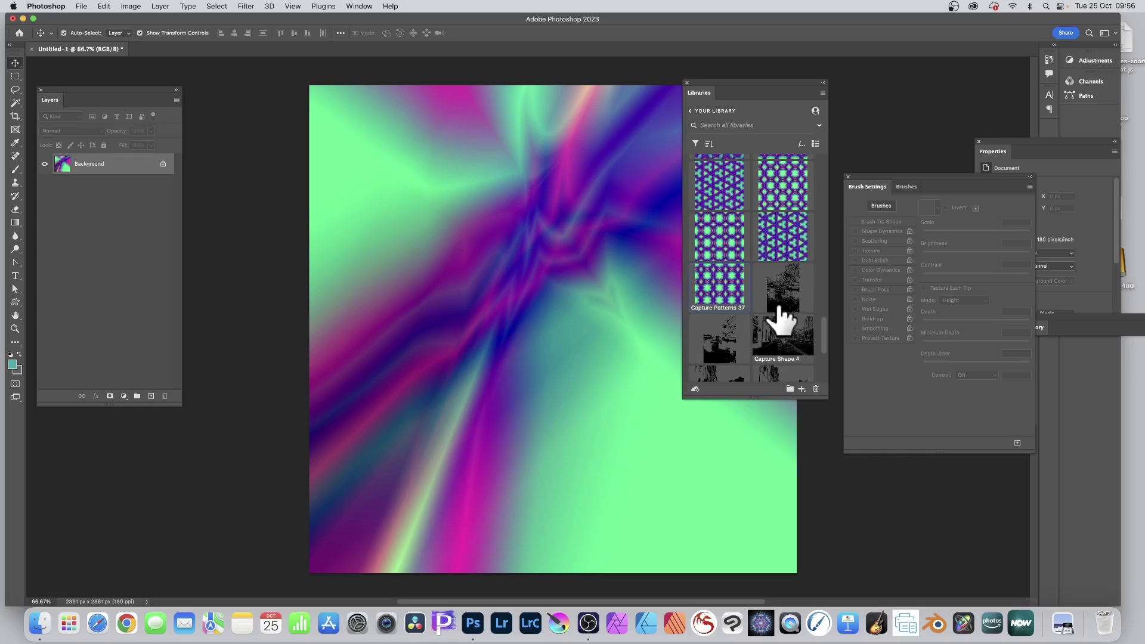
{"action": "right_click", "coordinate": [798, 227]}
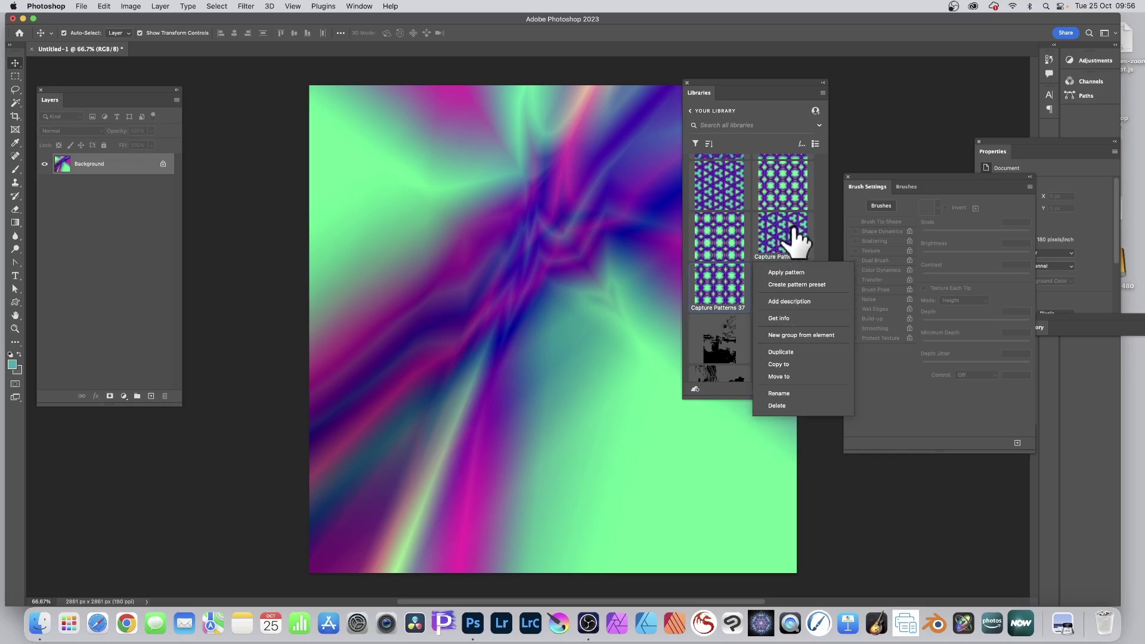
{"action": "left_click", "coordinate": [795, 284]}
{"action": "right_click", "coordinate": [739, 248]}
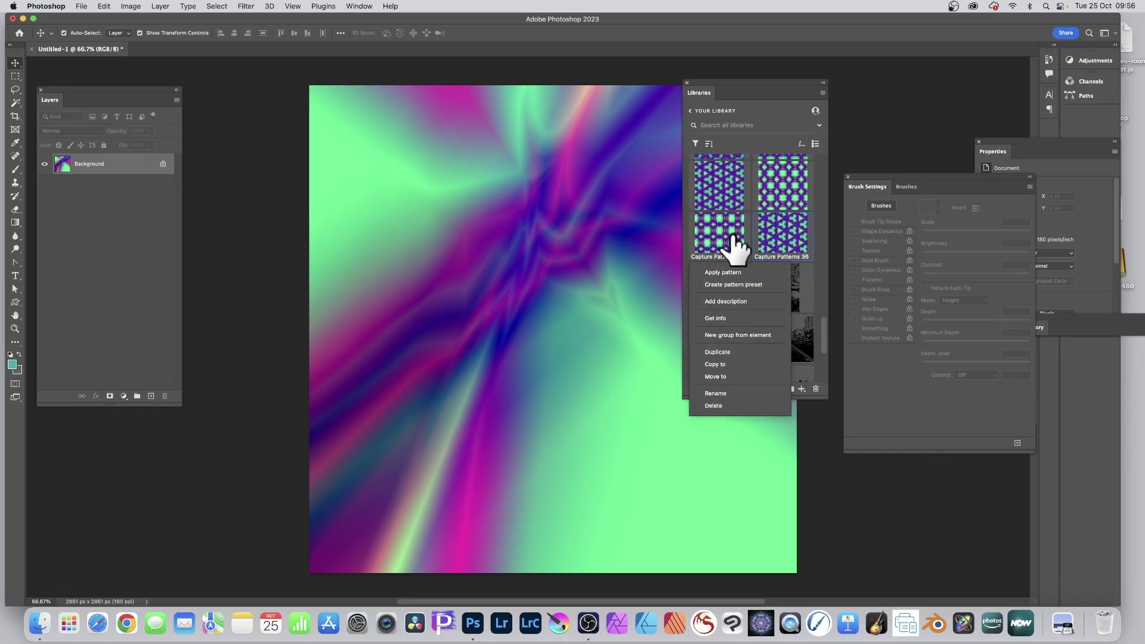
{"action": "left_click", "coordinate": [741, 285]}
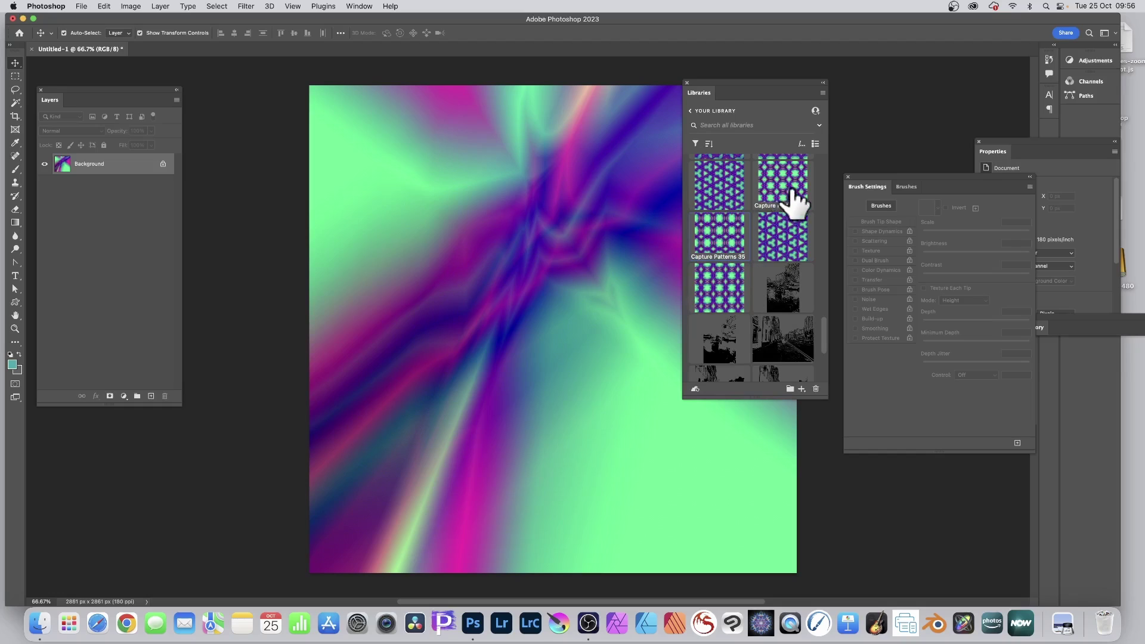
{"action": "right_click", "coordinate": [796, 239]}
{"action": "left_click", "coordinate": [798, 233]}
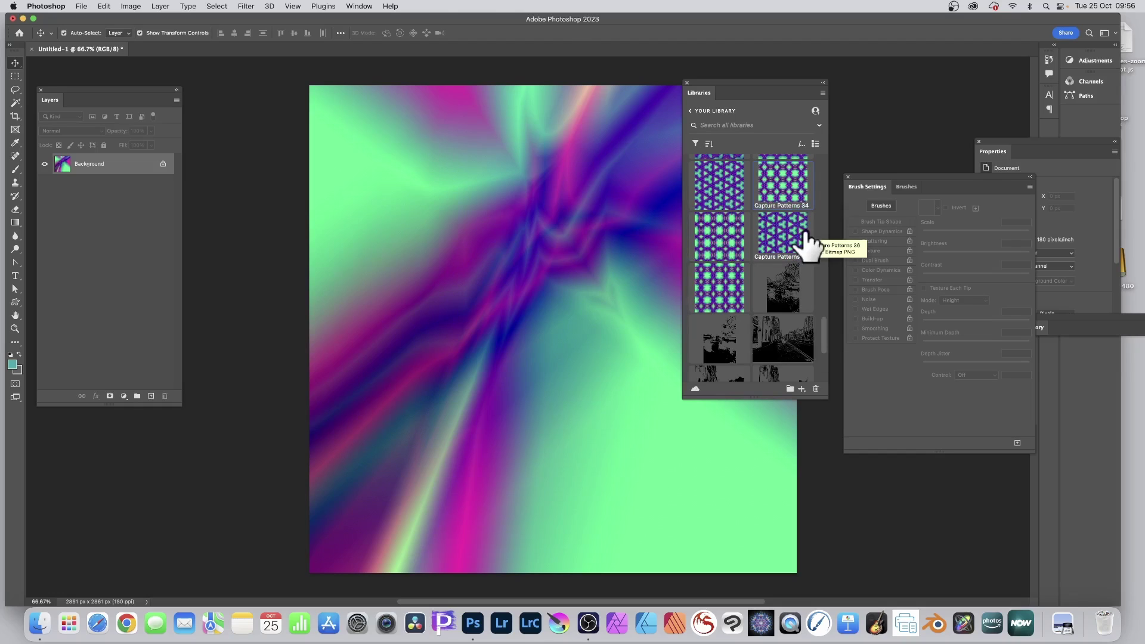
{"action": "left_click", "coordinate": [359, 6]}
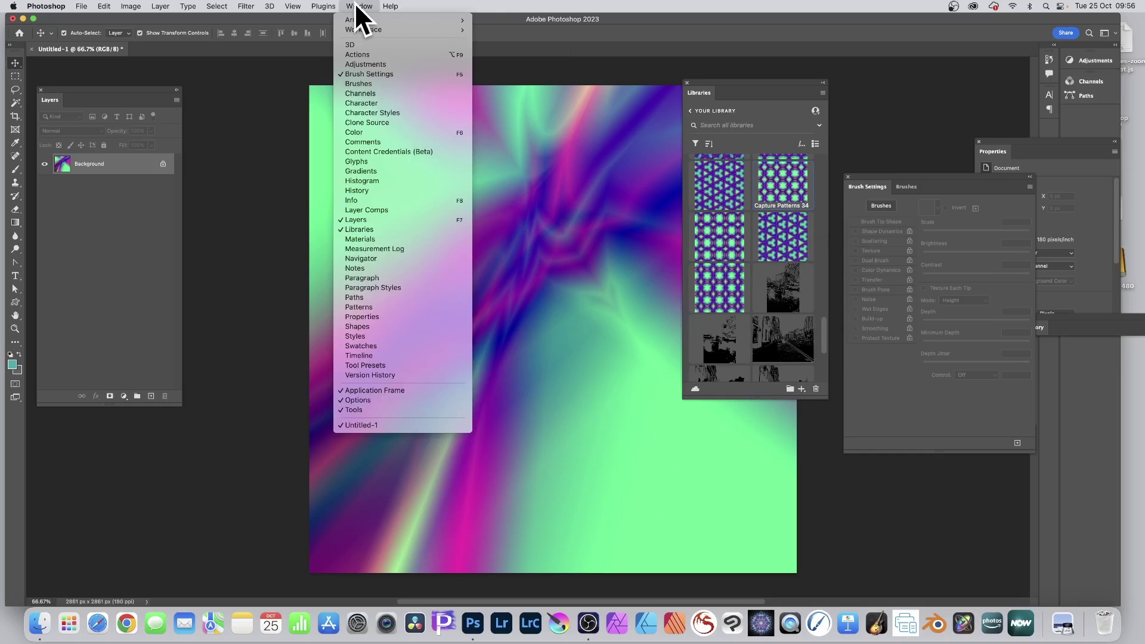
Show the Patterns panel and check a preset's context options without choosing any
{"action": "left_click", "coordinate": [383, 307]}
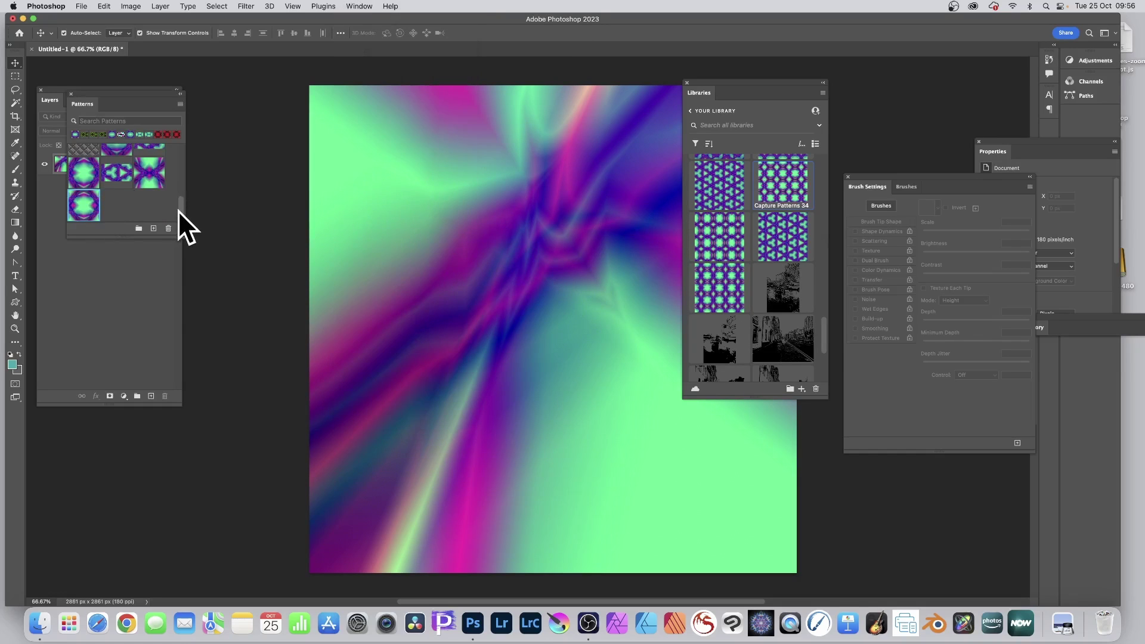
{"action": "scroll", "coordinate": [183, 203], "scroll_direction": "up", "scroll_amount": 3}
{"action": "scroll", "coordinate": [183, 199], "scroll_direction": "down", "scroll_amount": 3}
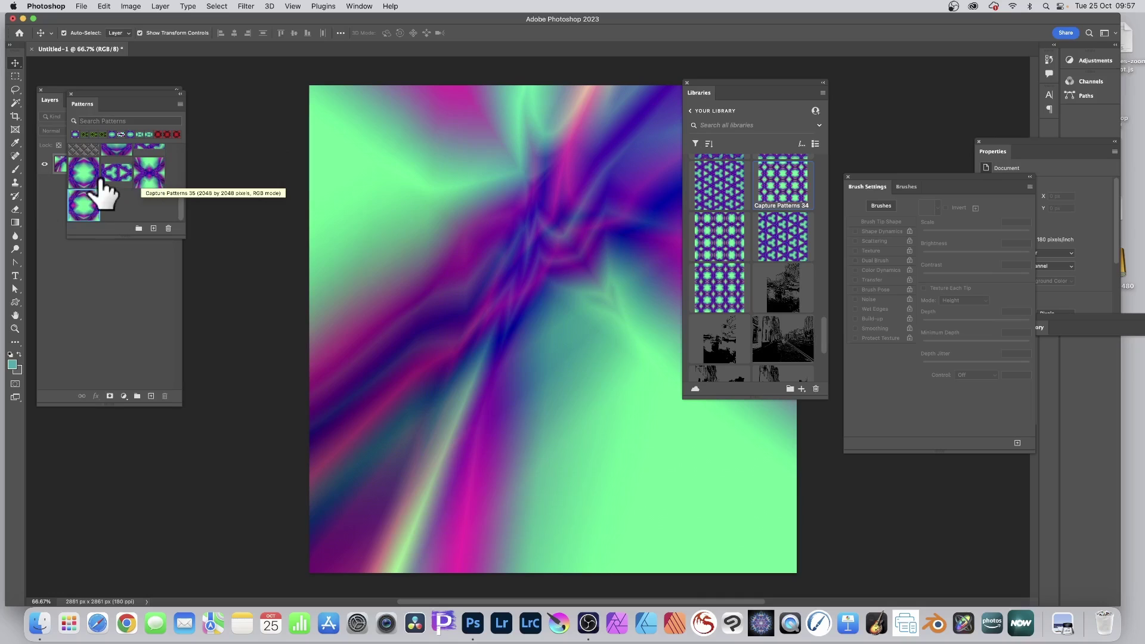
{"action": "right_click", "coordinate": [151, 167]}
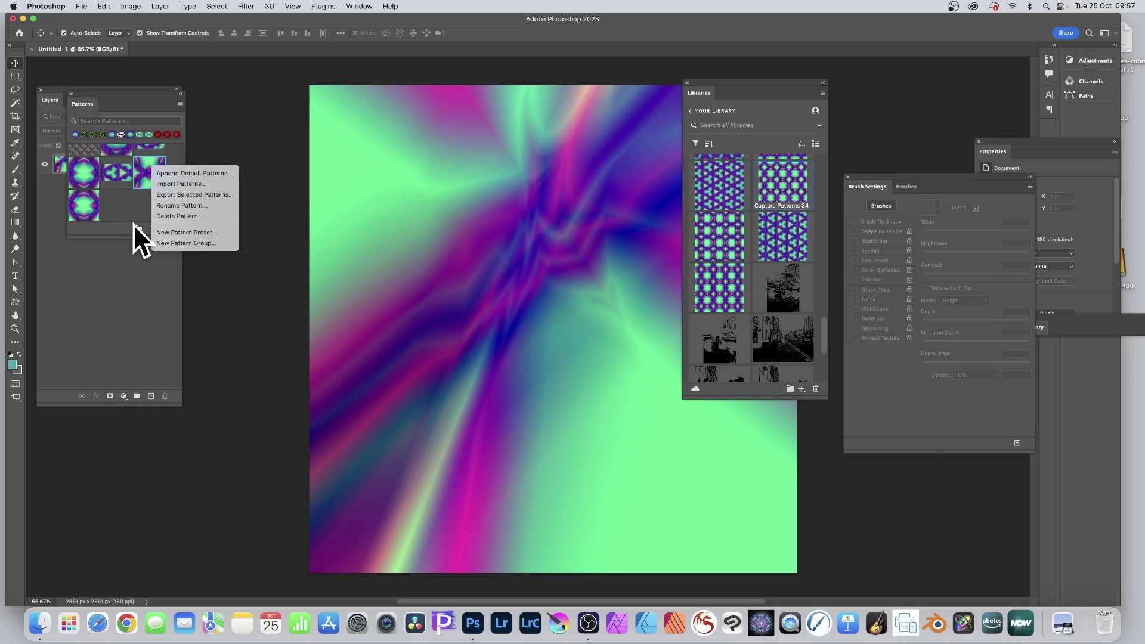
{"action": "left_click", "coordinate": [109, 198]}
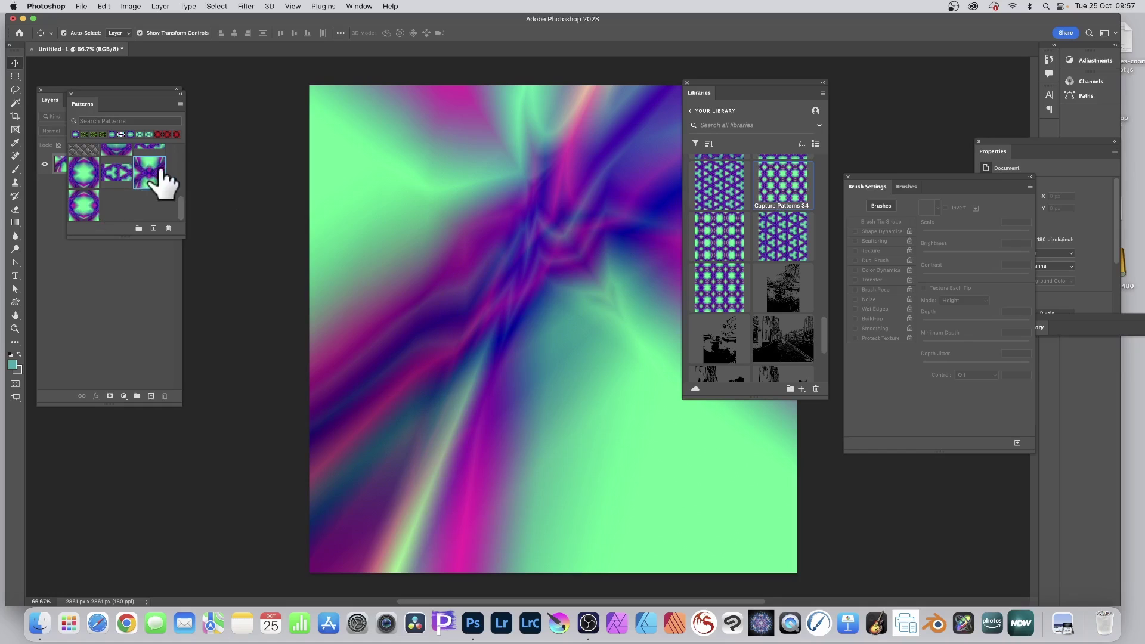
Apply the kaleidoscope pattern as Pattern Fill 1, undoing the extra Pattern Fill 2 layer
{"action": "left_click_drag", "start_coordinate": [161, 179], "coordinate": [511, 255]}
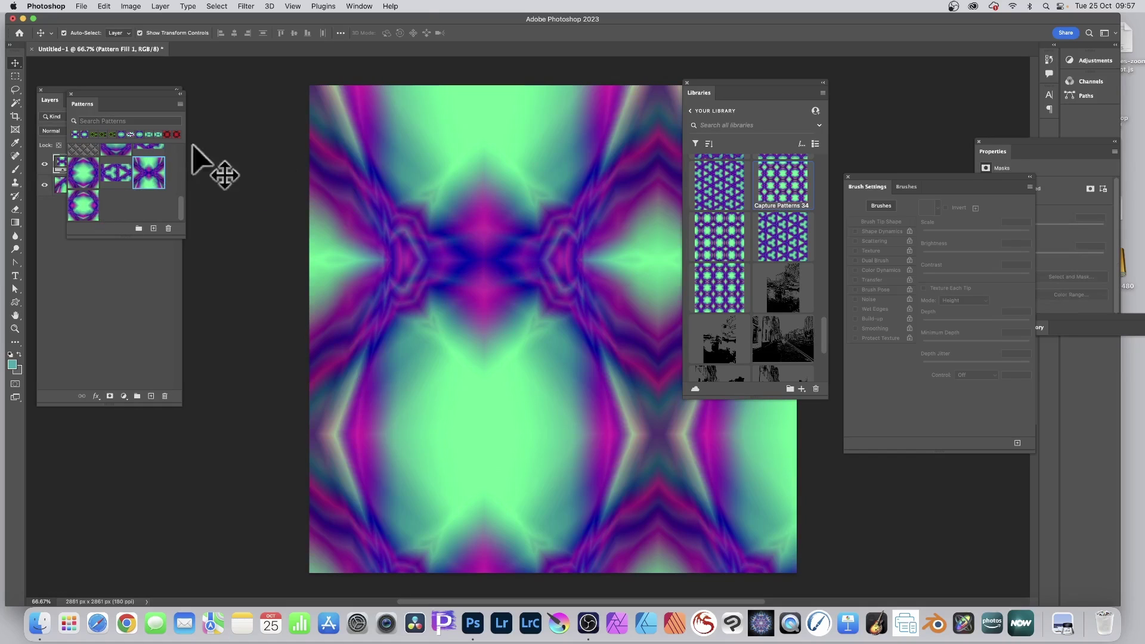
{"action": "left_click_drag", "start_coordinate": [104, 91], "coordinate": [224, 160]}
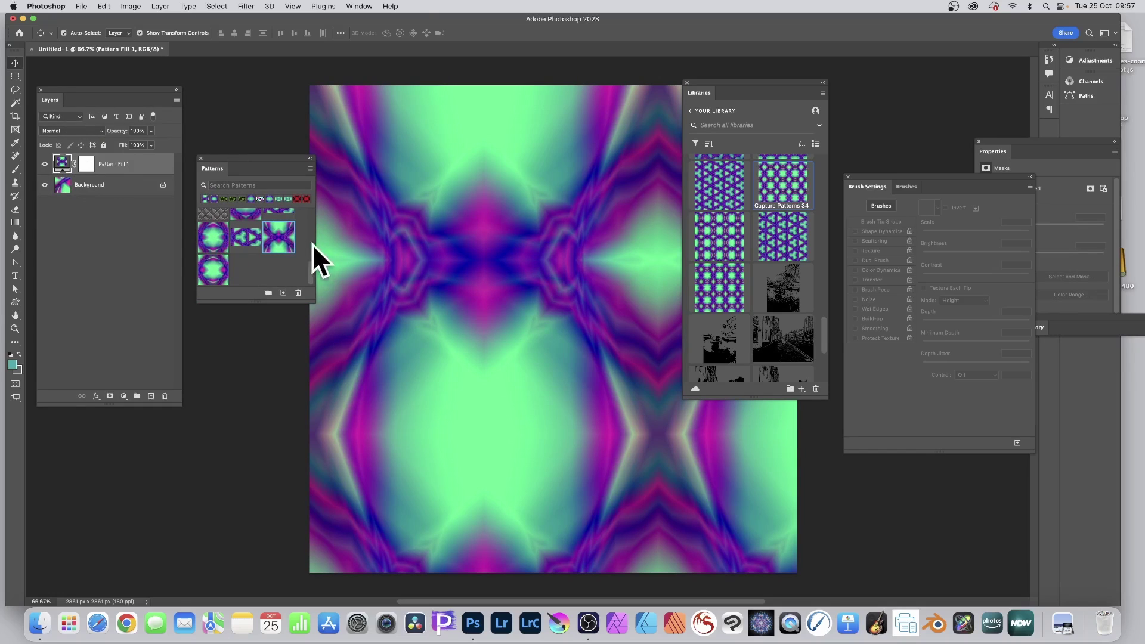
{"action": "left_click_drag", "start_coordinate": [246, 238], "coordinate": [520, 294]}
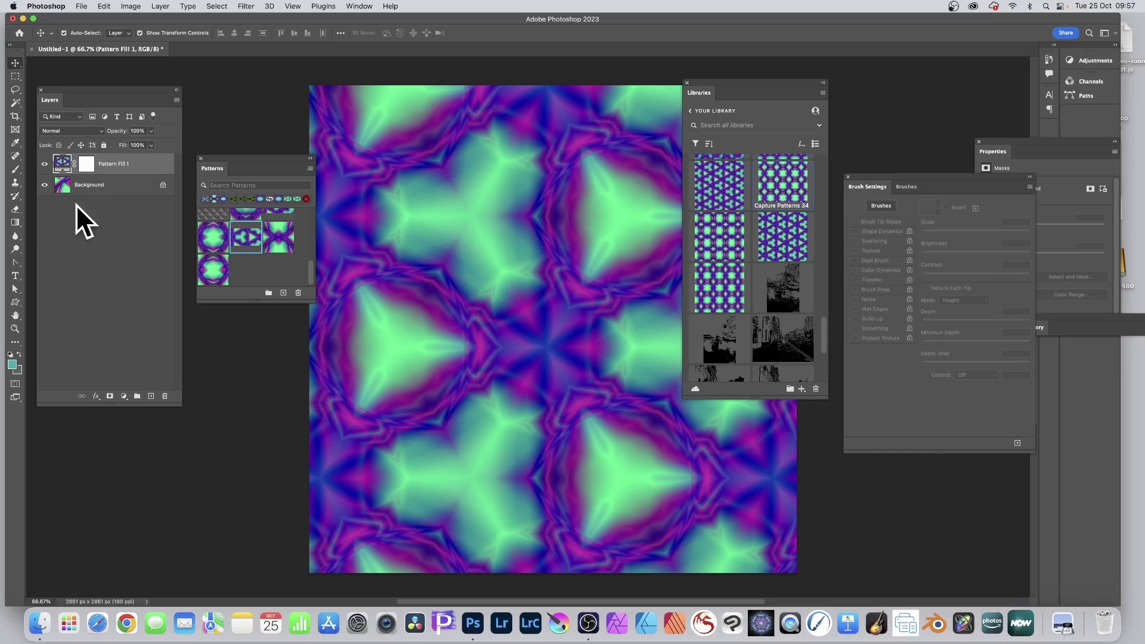
{"action": "left_click_drag", "start_coordinate": [254, 250], "coordinate": [529, 299]}
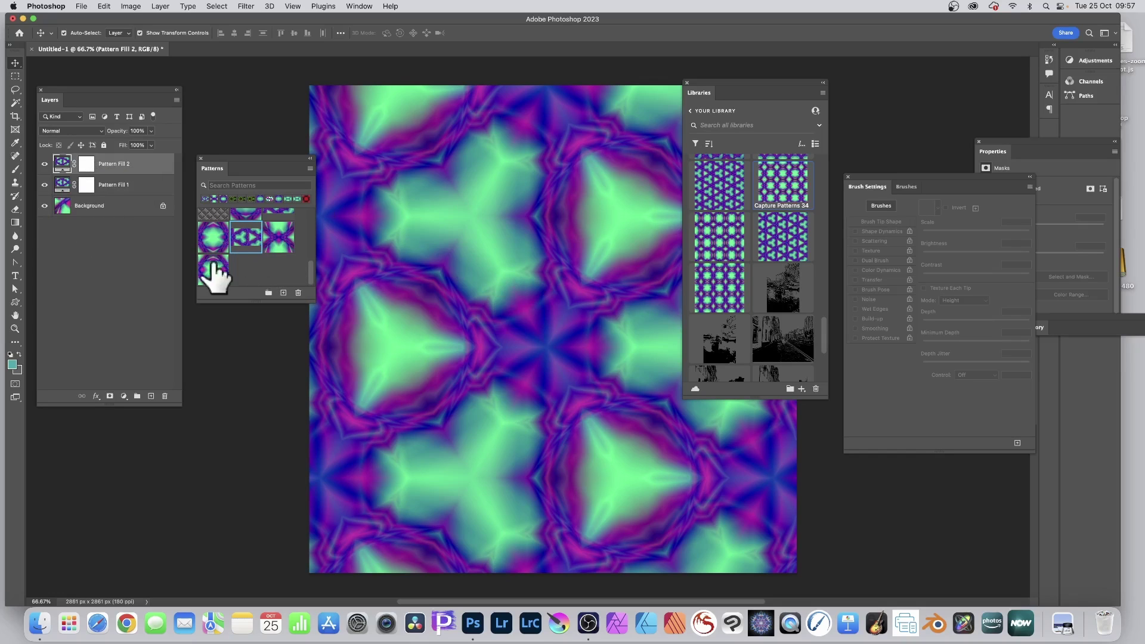
{"action": "key", "text": "super+z"}
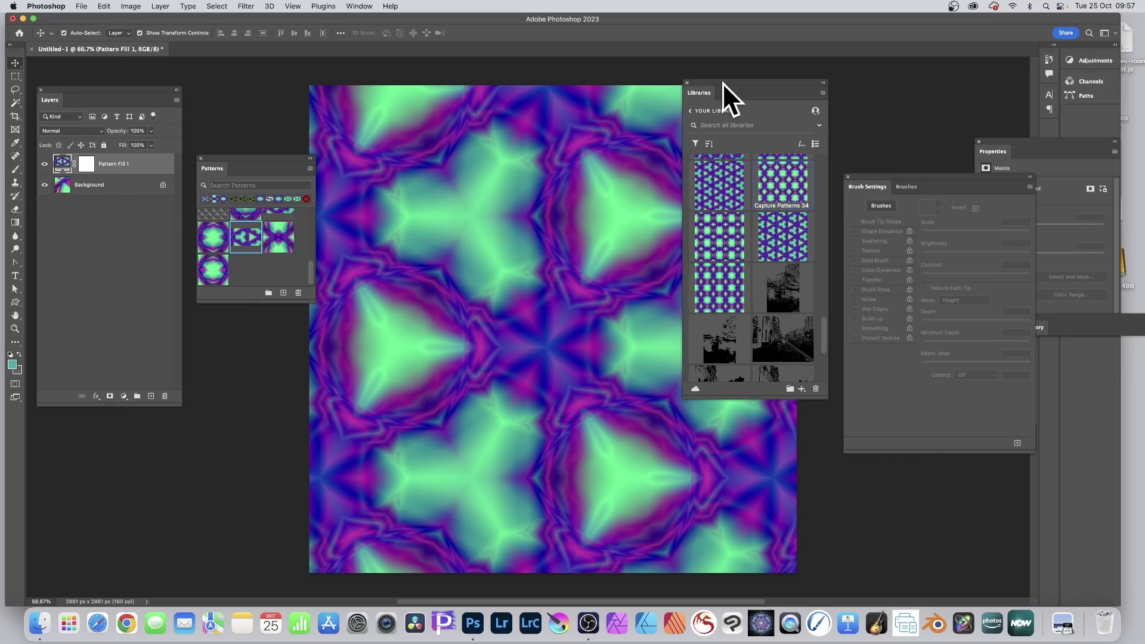
{"action": "left_click_drag", "start_coordinate": [722, 83], "coordinate": [901, 88]}
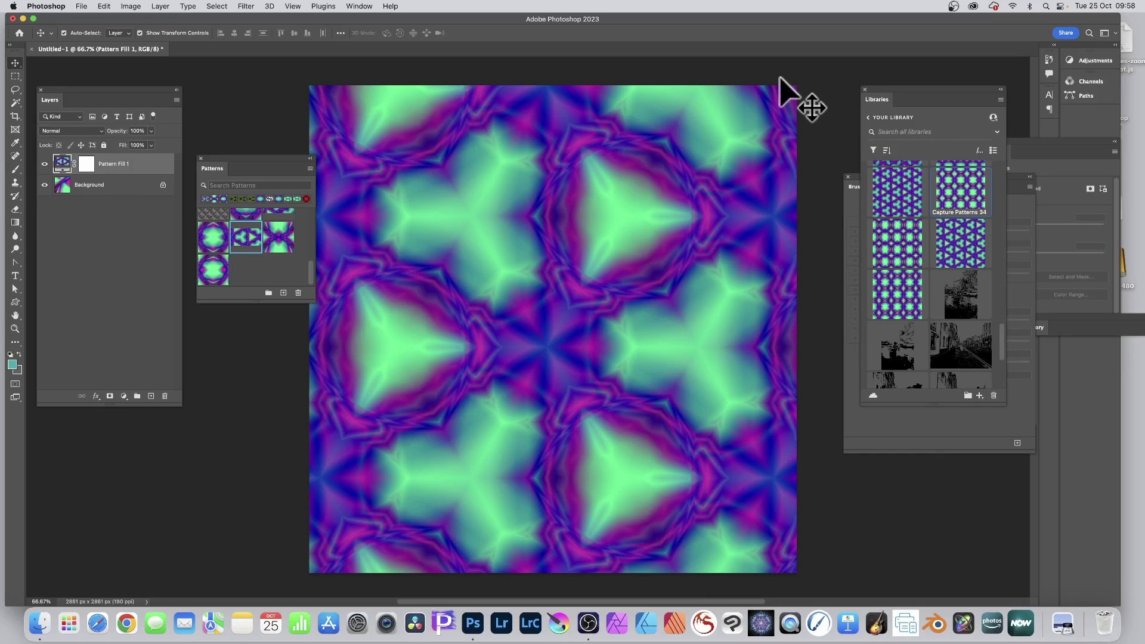
Change the Pattern Fill 1 layer's pattern scale to 25%
{"action": "double_click", "coordinate": [64, 164]}
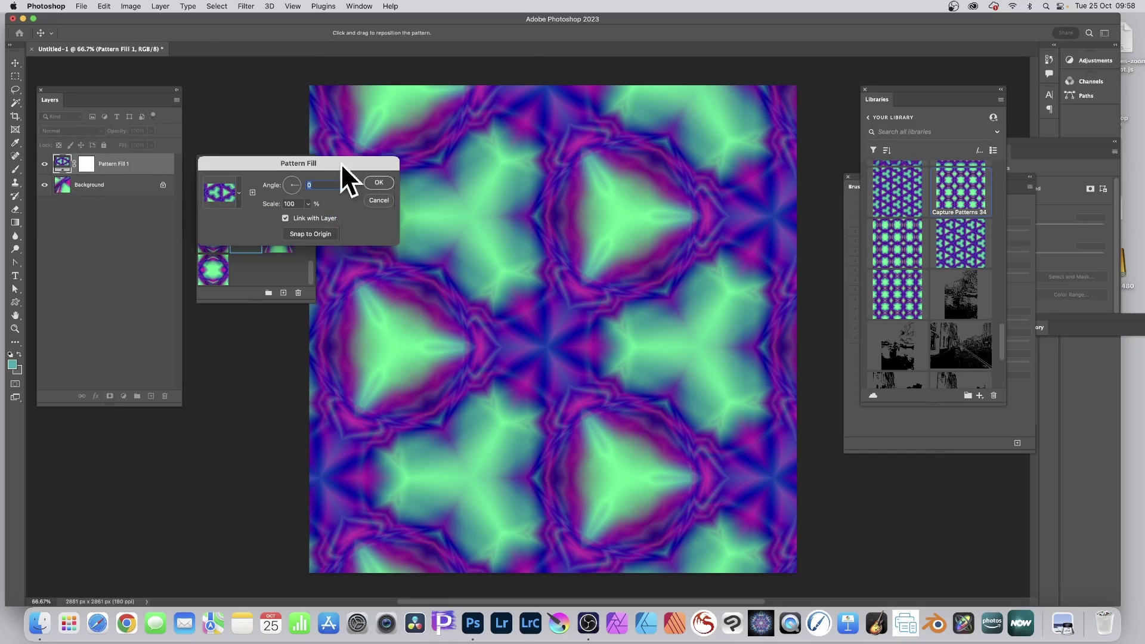
{"action": "double_click", "coordinate": [296, 204]}
{"action": "type", "text": "25"}
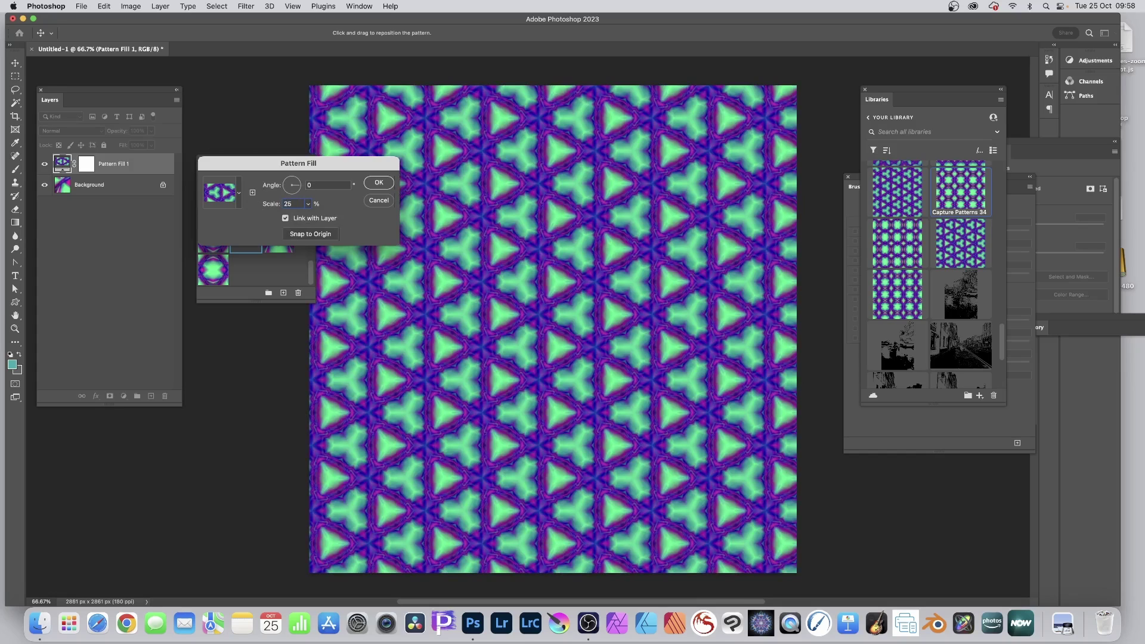
{"action": "left_click", "coordinate": [384, 182]}
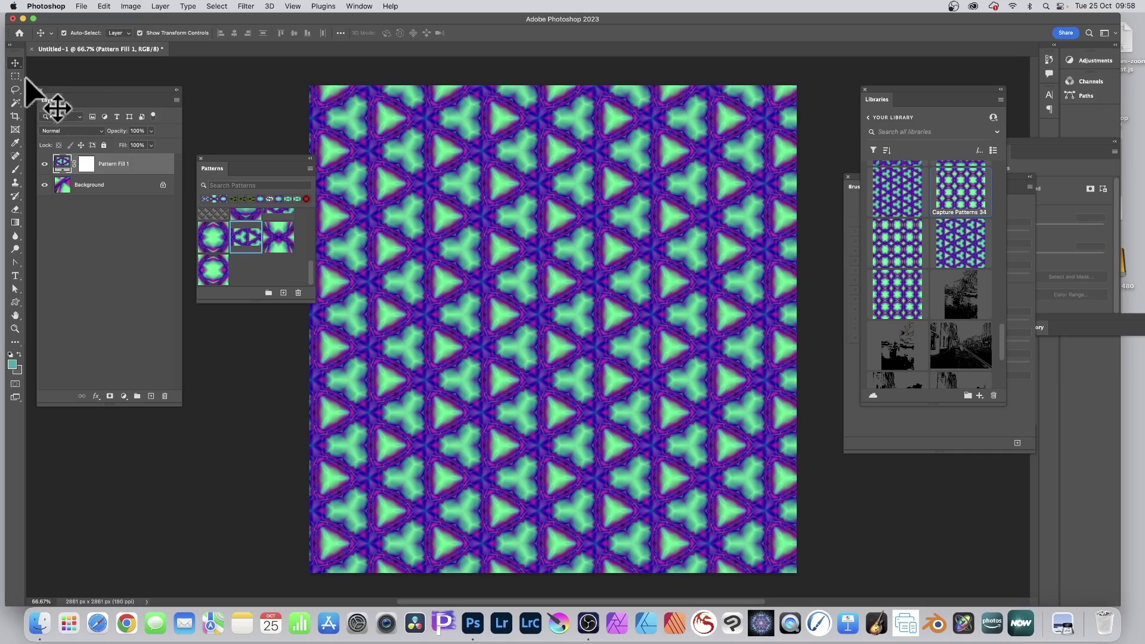
Cancel a whole-canvas brush preset, then define a brush from a small tile-sized selection
{"action": "left_click", "coordinate": [104, 6]}
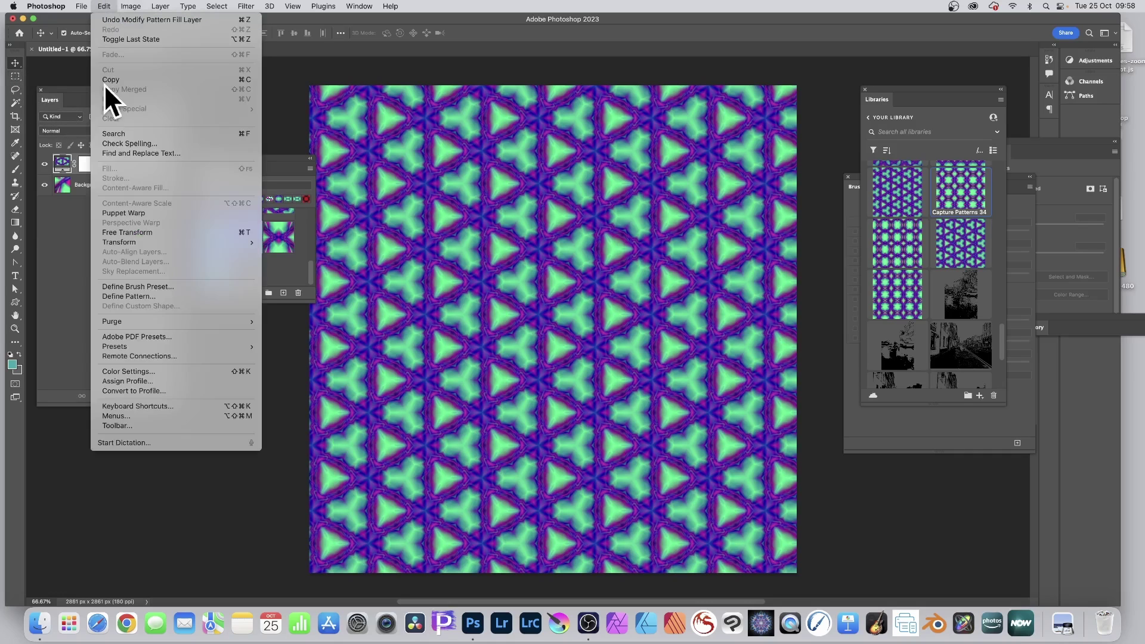
{"action": "left_click", "coordinate": [148, 288]}
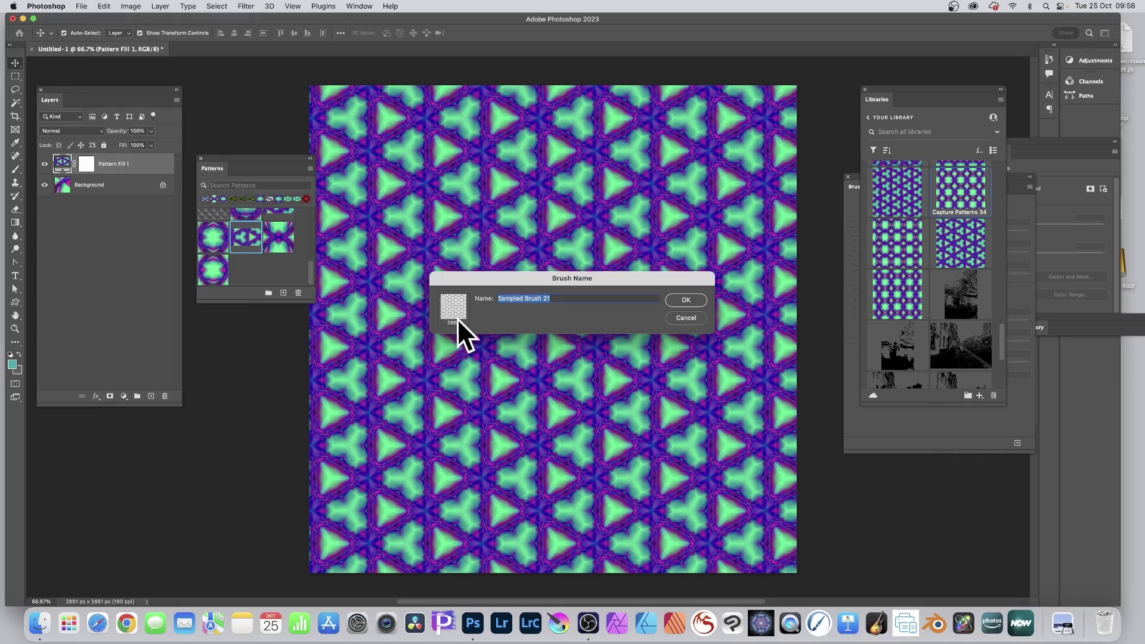
{"action": "left_click", "coordinate": [690, 315]}
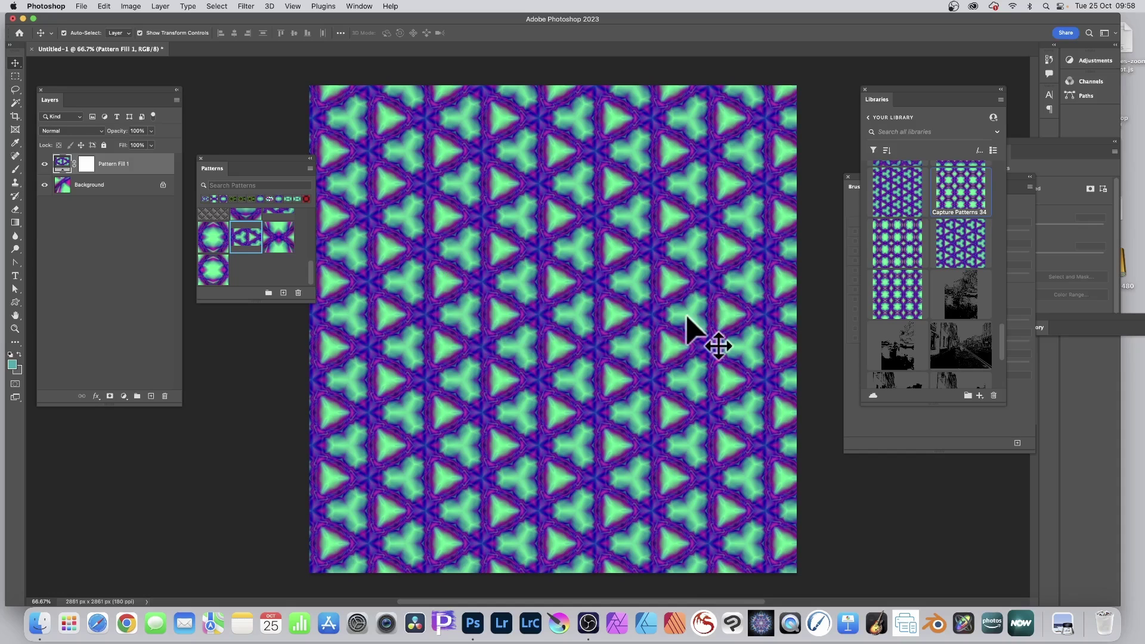
{"action": "left_click", "coordinate": [15, 77]}
{"action": "left_click", "coordinate": [72, 75]}
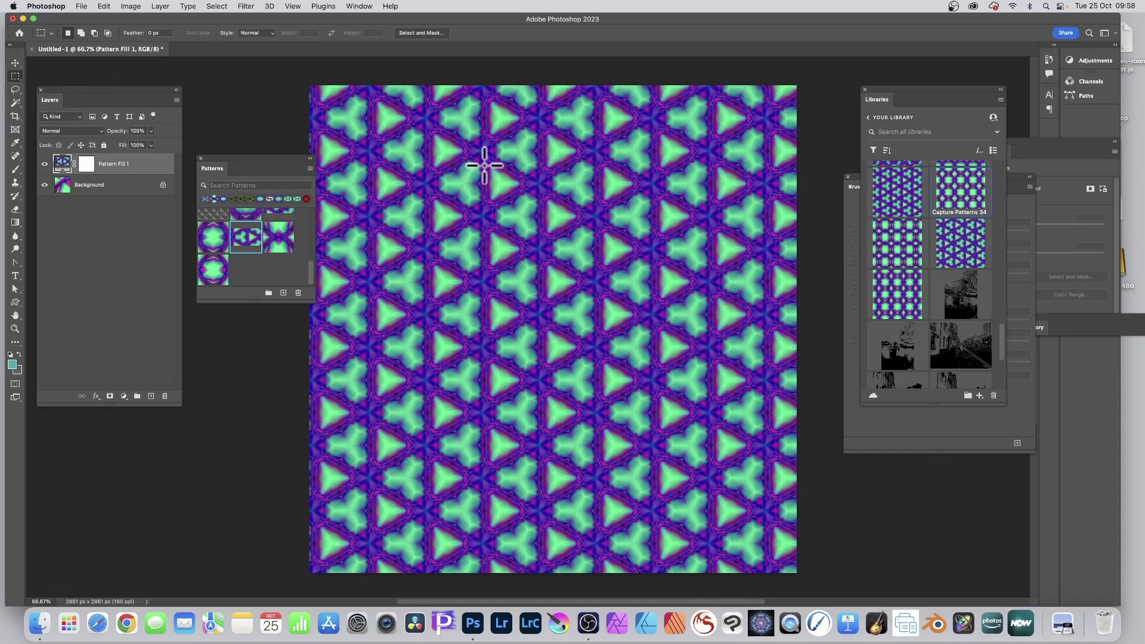
{"action": "left_click_drag", "start_coordinate": [487, 160], "coordinate": [540, 217]}
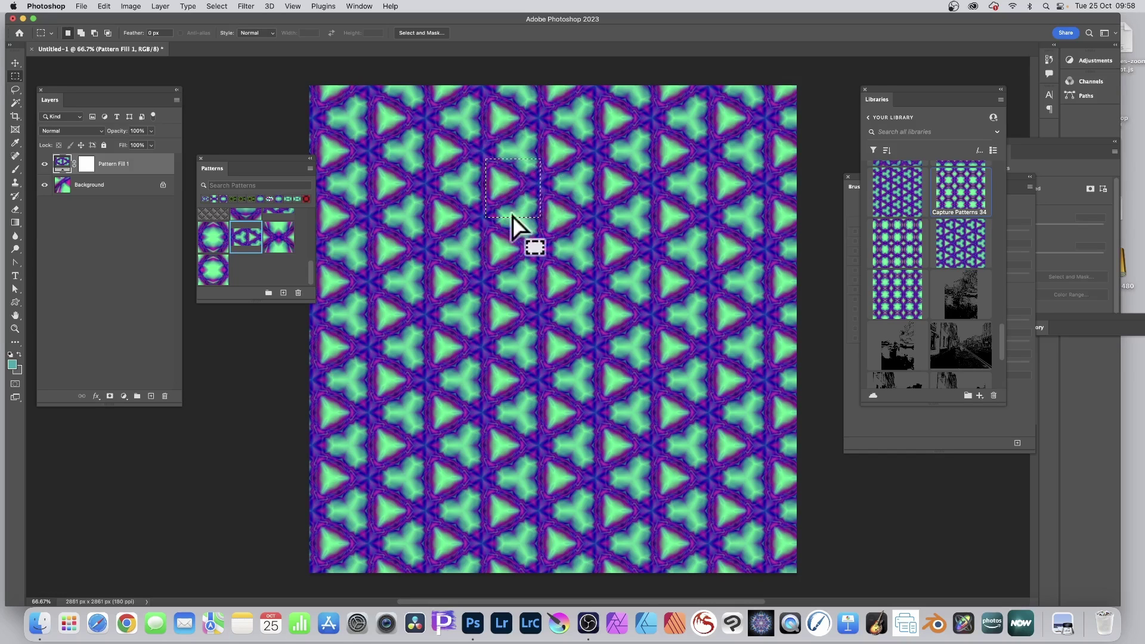
{"action": "left_click", "coordinate": [105, 6]}
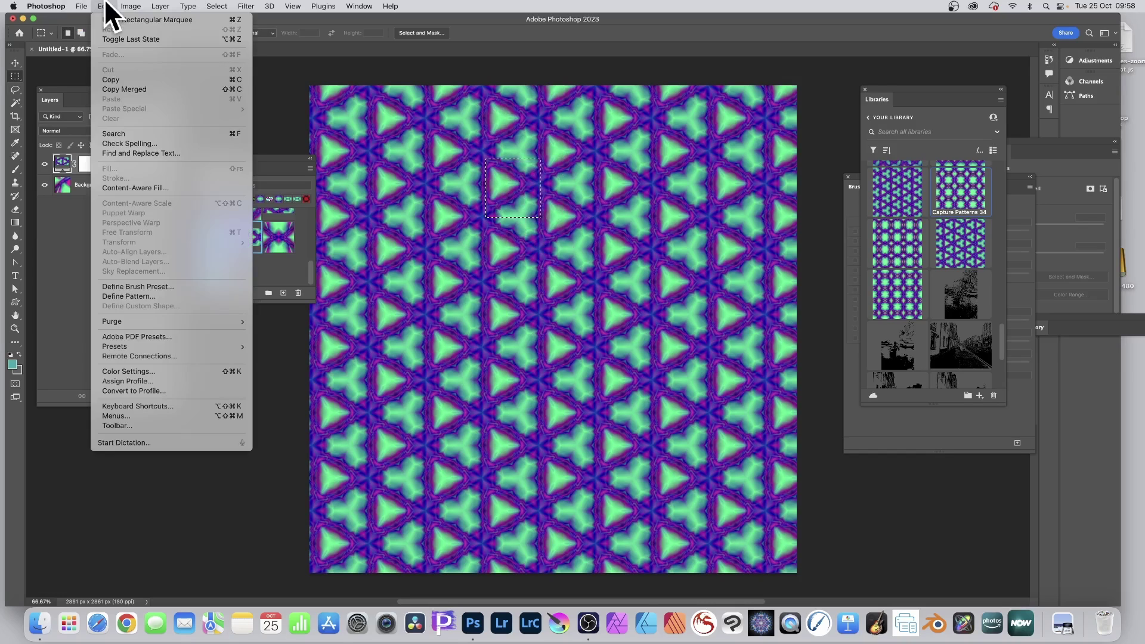
{"action": "left_click", "coordinate": [147, 286]}
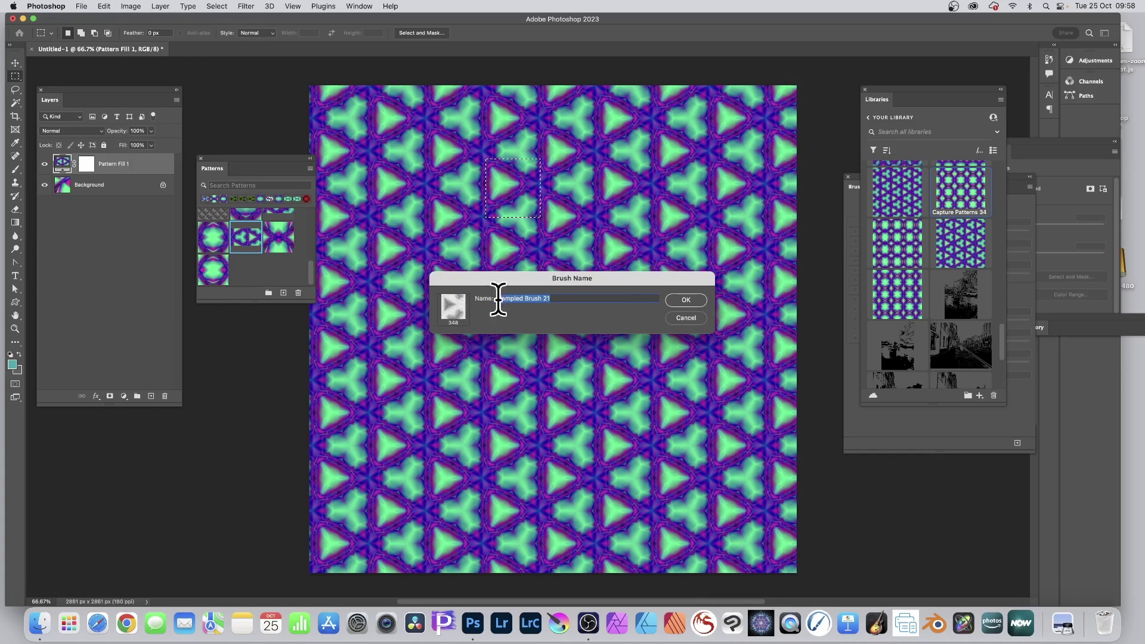
{"action": "left_click", "coordinate": [685, 300]}
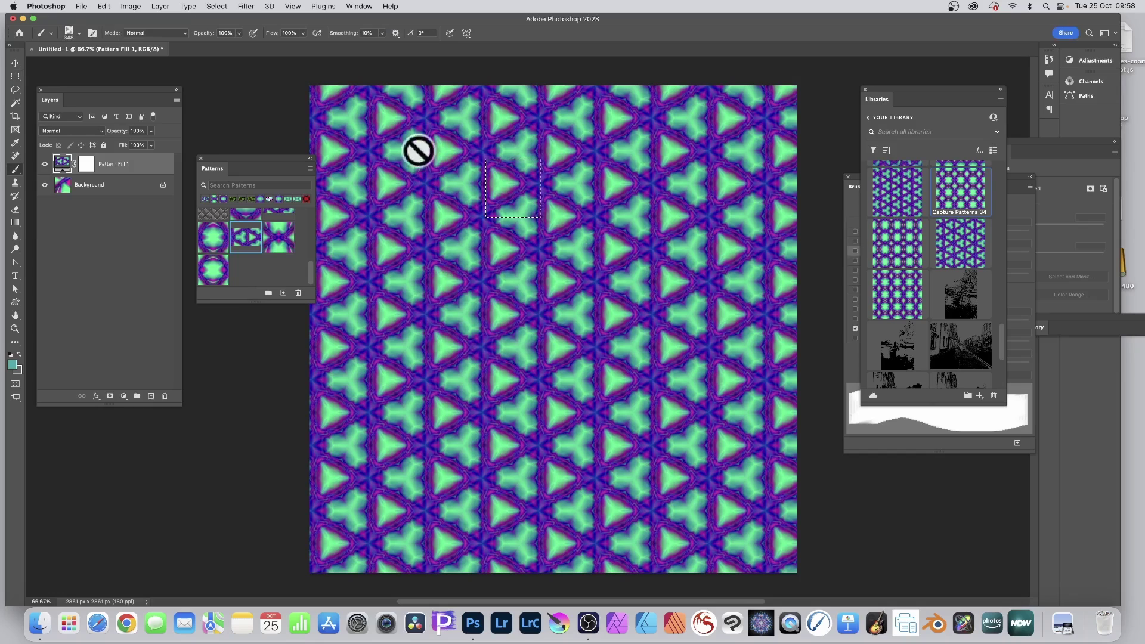
Define Sampled Brush 22 from a tall narrow strip of the tiled pattern
{"action": "left_click", "coordinate": [16, 76]}
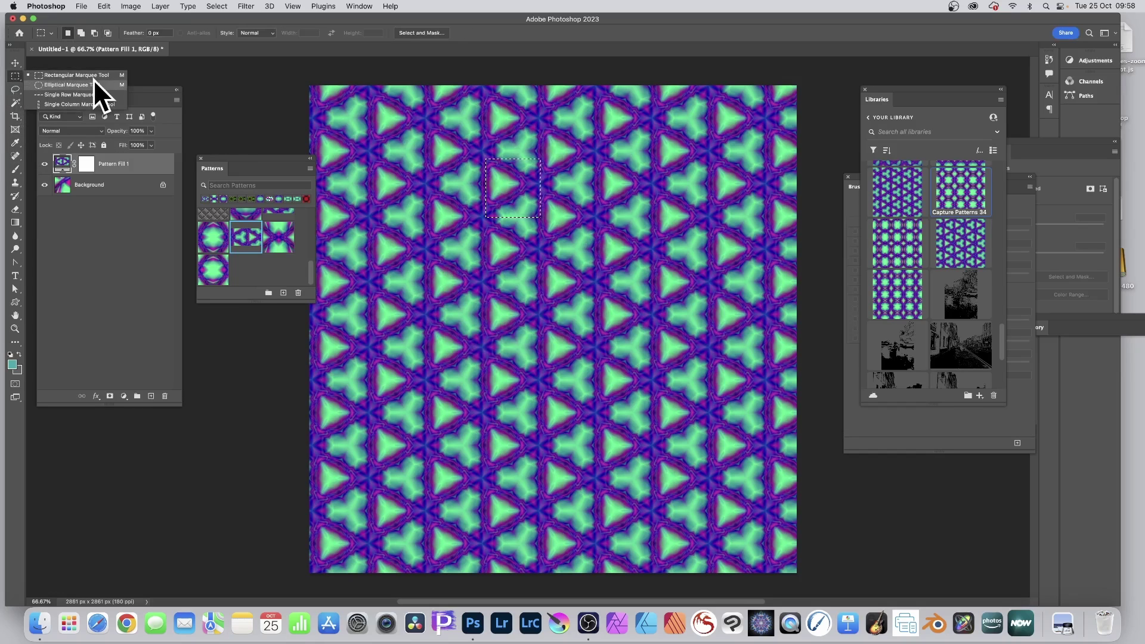
{"action": "left_click", "coordinate": [93, 78]}
{"action": "left_click_drag", "start_coordinate": [399, 130], "coordinate": [427, 325]}
{"action": "left_click_drag", "start_coordinate": [366, 126], "coordinate": [426, 337]}
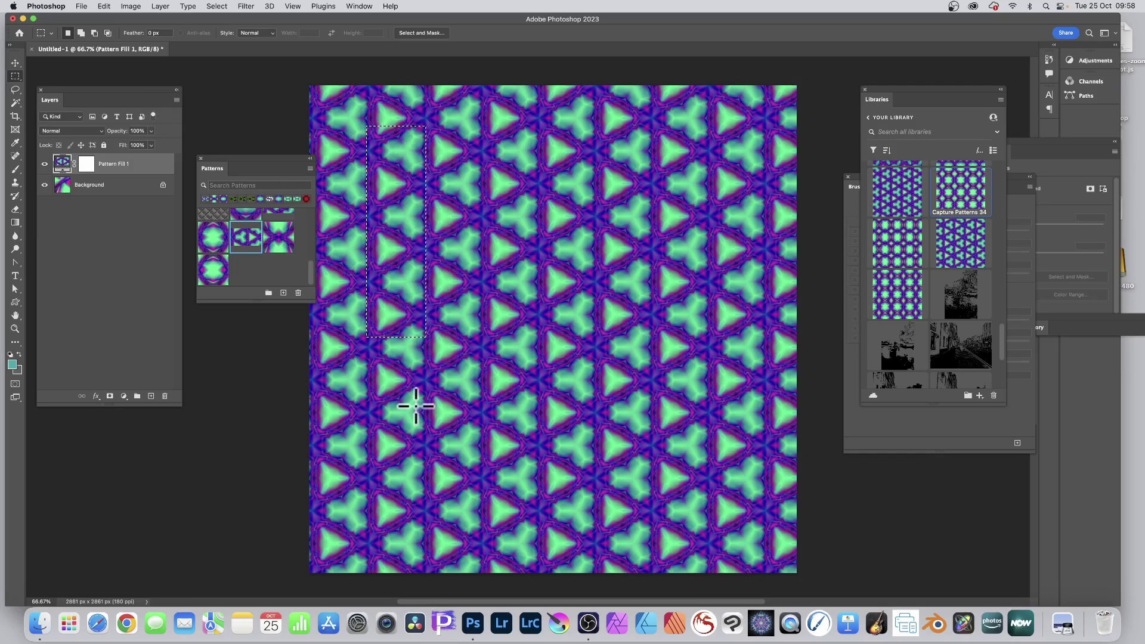
{"action": "left_click", "coordinate": [105, 6]}
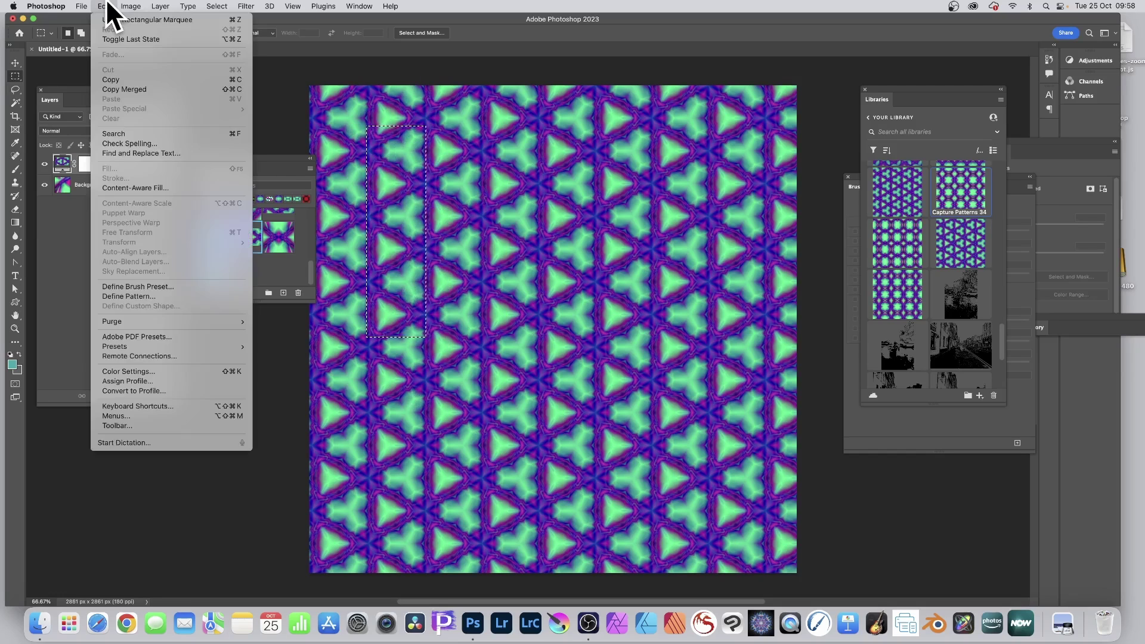
{"action": "left_click", "coordinate": [171, 287]}
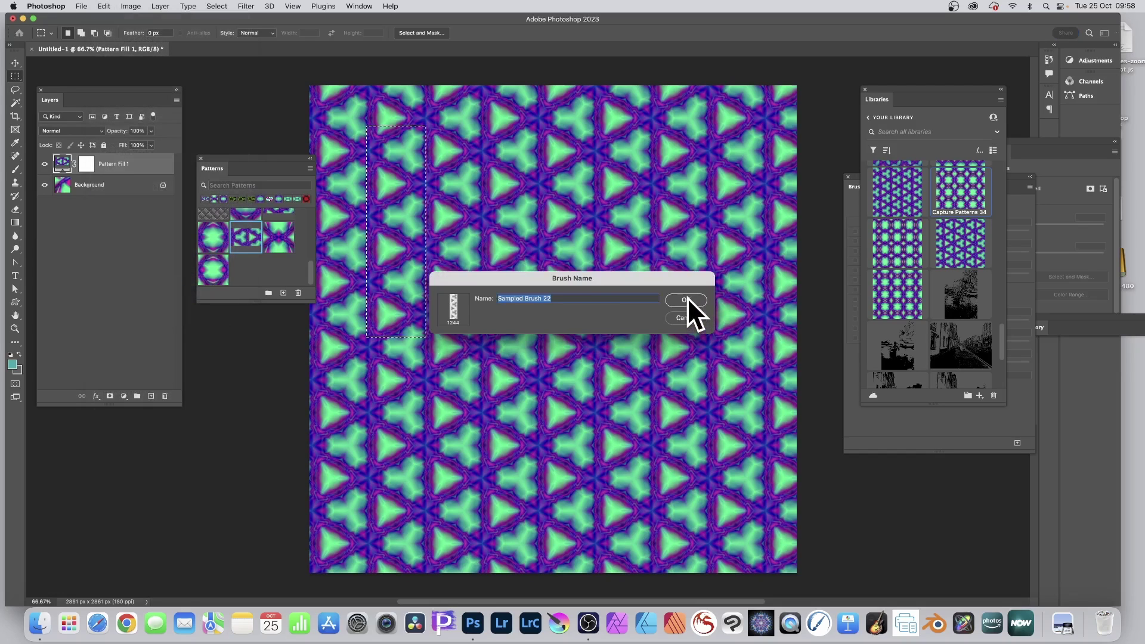
{"action": "left_click", "coordinate": [686, 299]}
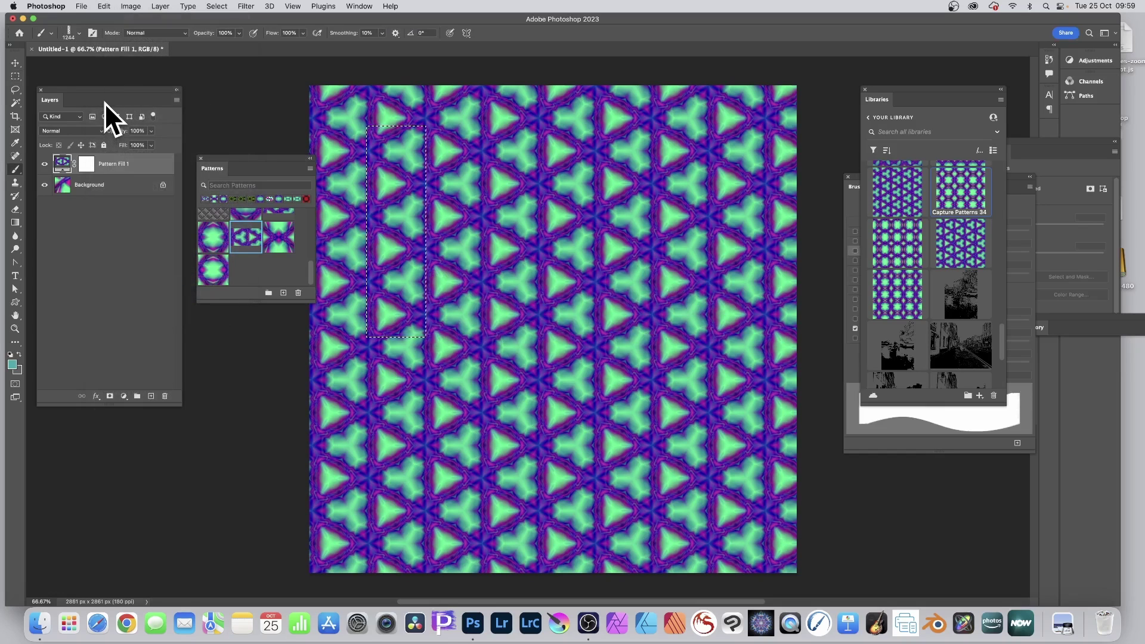
Reduce the Pattern Fill scale from 25% to 10%
{"action": "double_click", "coordinate": [63, 166]}
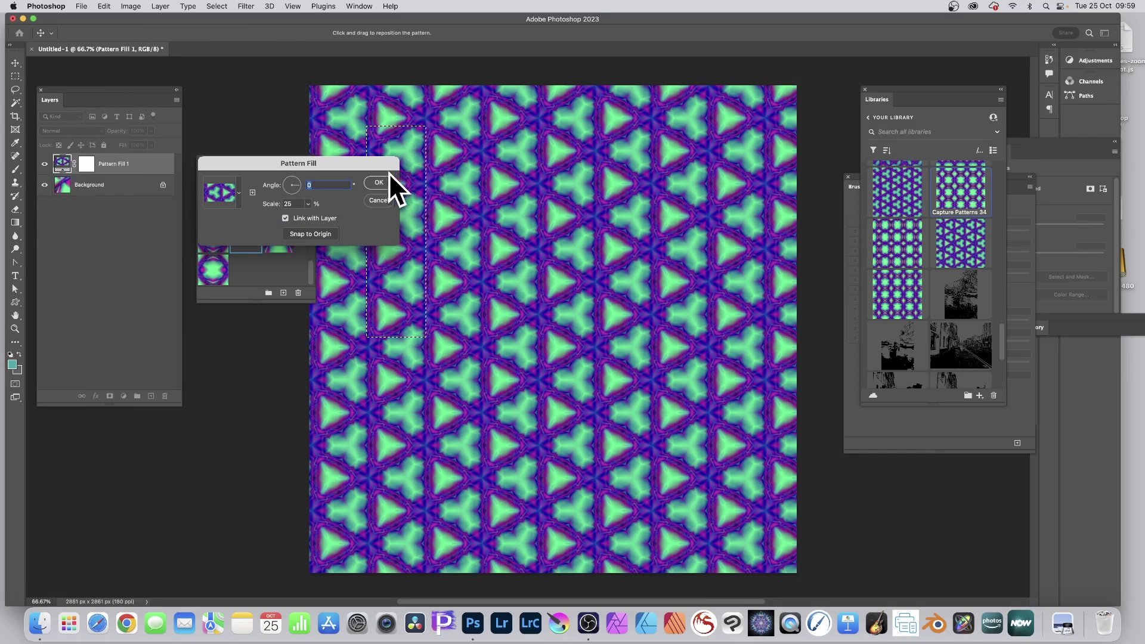
{"action": "double_click", "coordinate": [292, 204]}
{"action": "type", "text": "10"}
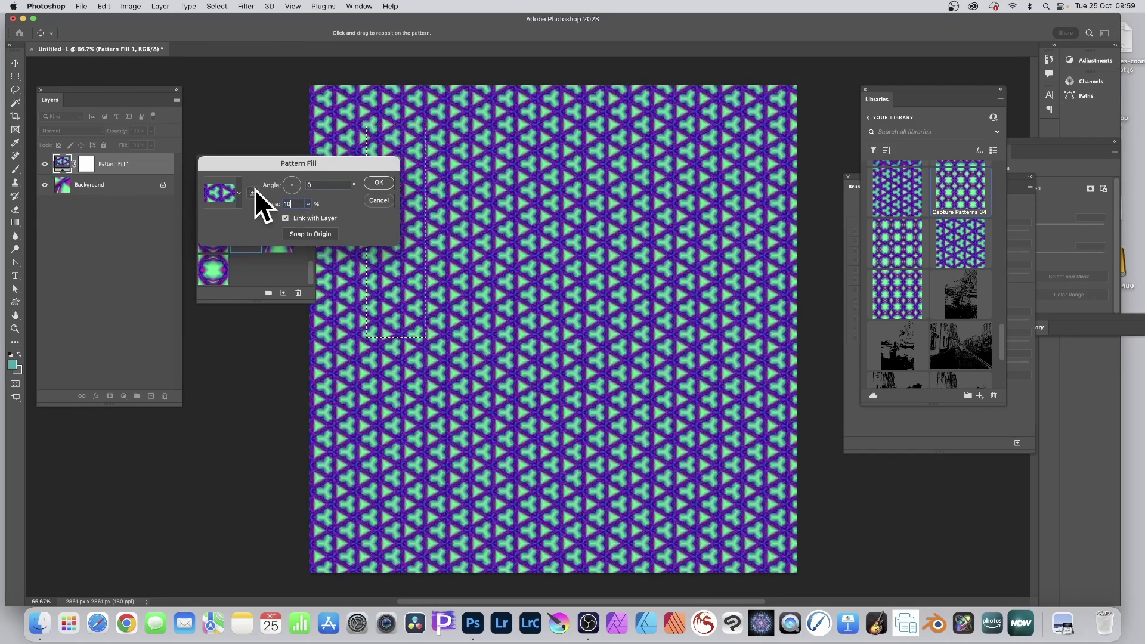
{"action": "left_click", "coordinate": [379, 182]}
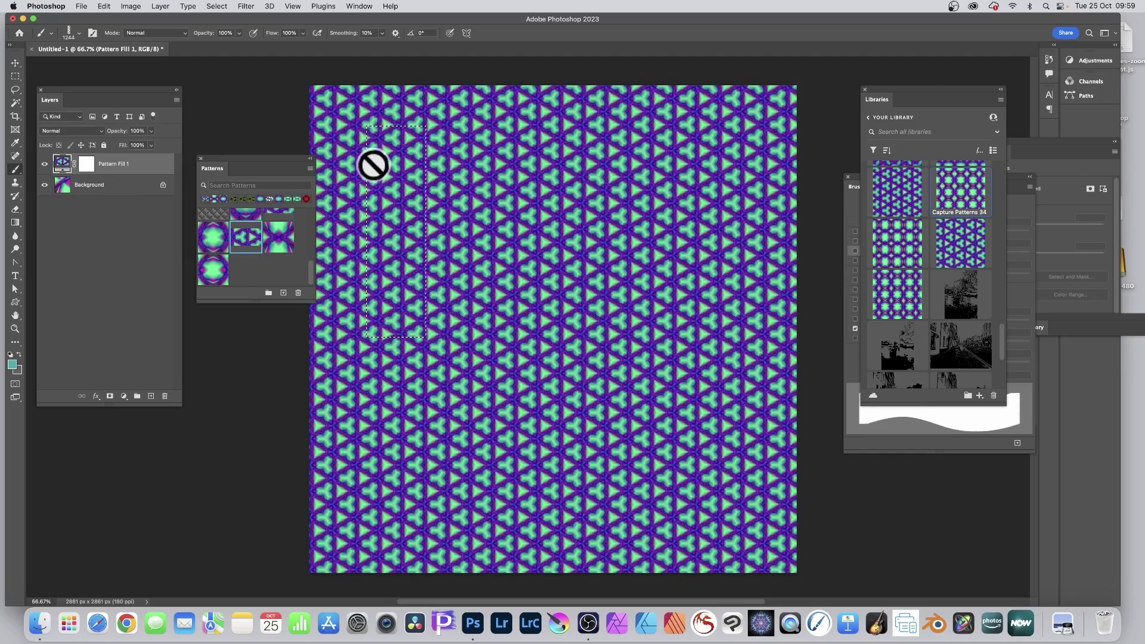
Define the denser pattern strip as brush preset Sampled Brush 23
{"action": "left_click", "coordinate": [105, 6]}
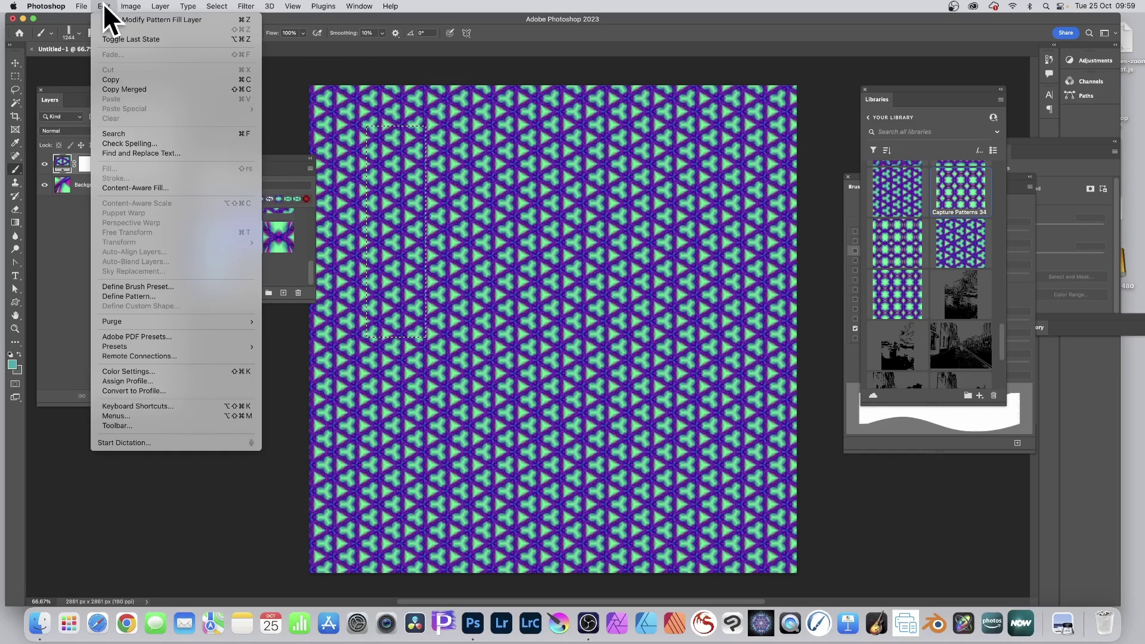
{"action": "left_click", "coordinate": [141, 287]}
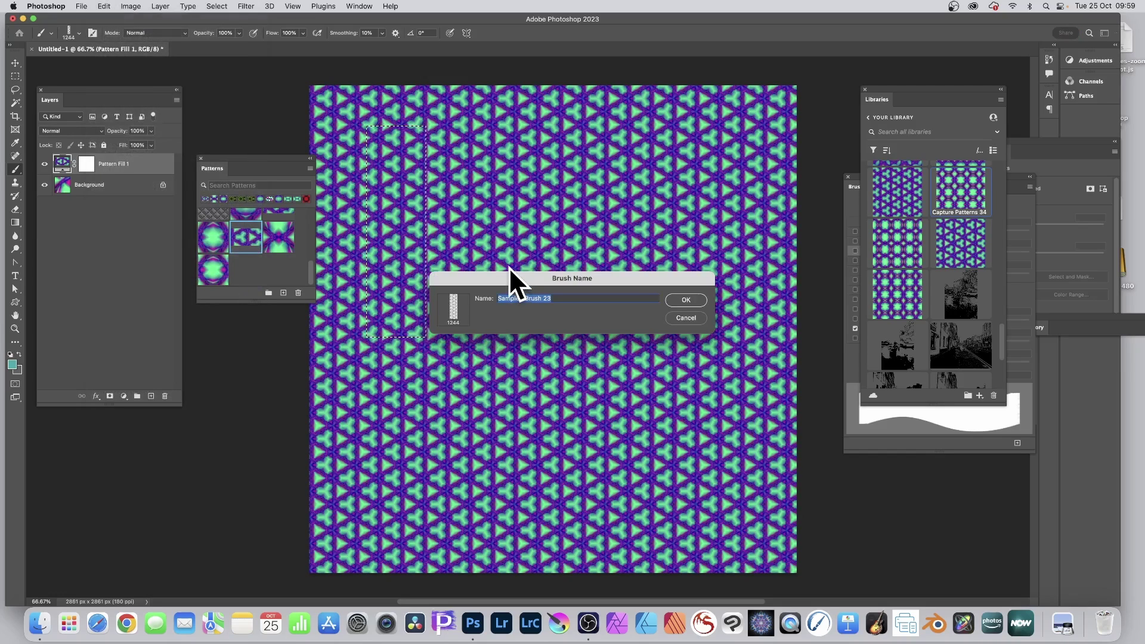
{"action": "left_click", "coordinate": [695, 300]}
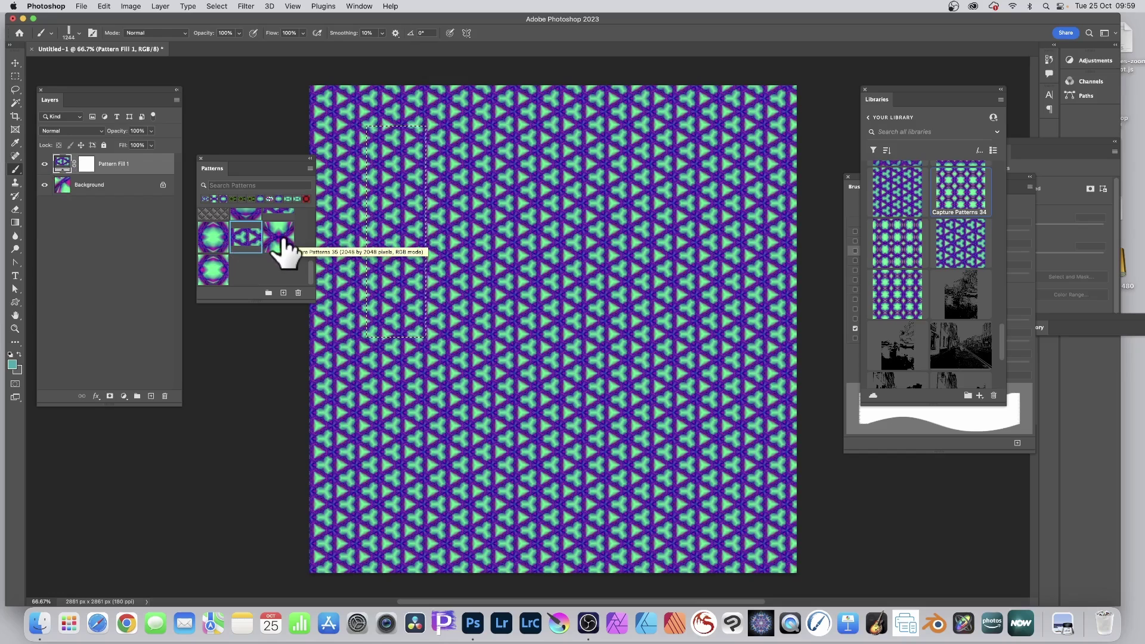
Create a new 2048×2048 px white document and fill it with the kaleidoscope pattern
{"action": "left_click", "coordinate": [82, 6]}
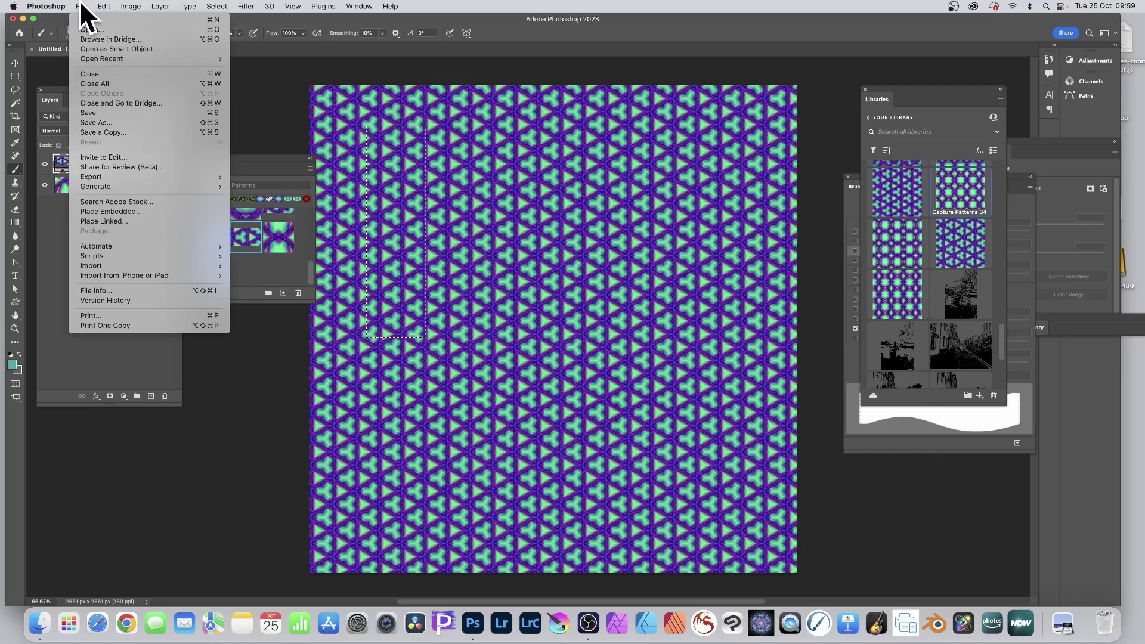
{"action": "left_click", "coordinate": [87, 20]}
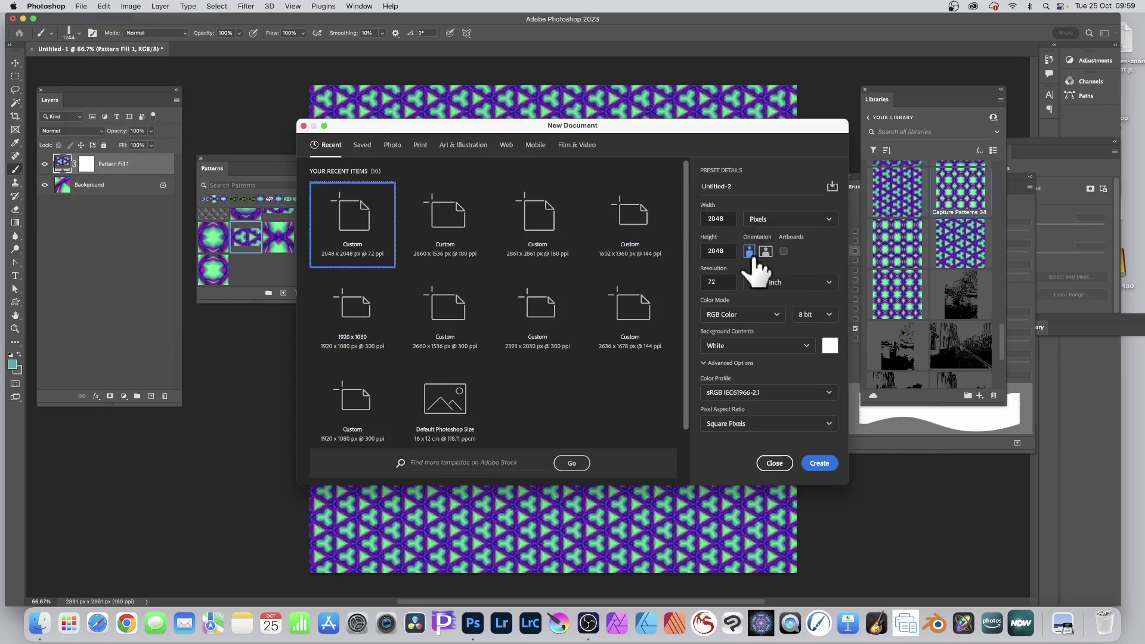
{"action": "left_click", "coordinate": [821, 463]}
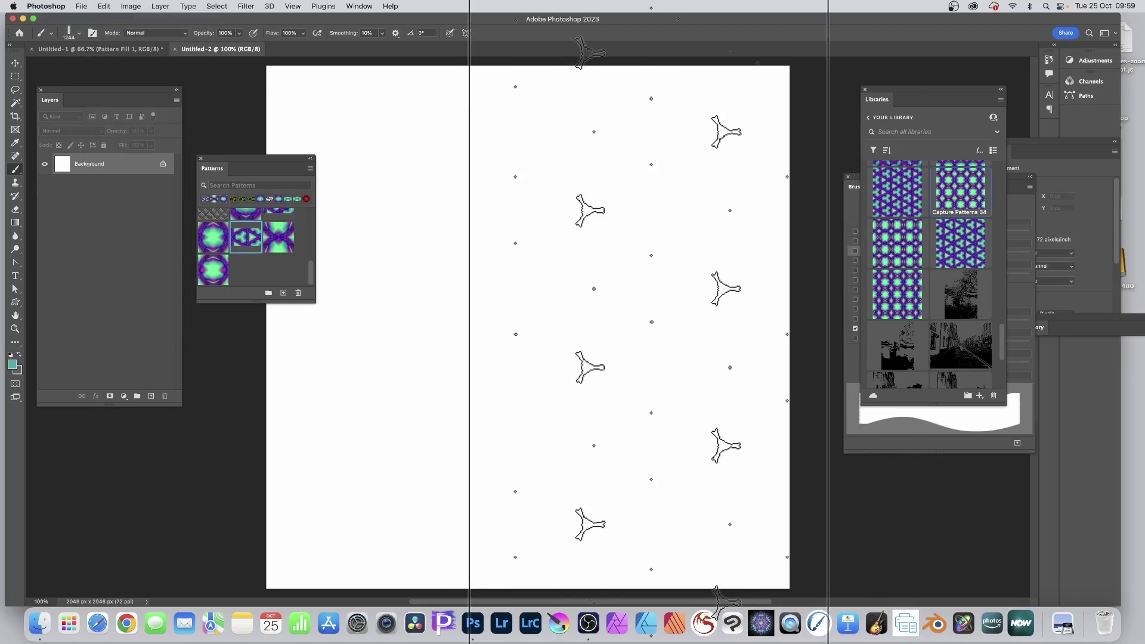
{"action": "left_click", "coordinate": [14, 63]}
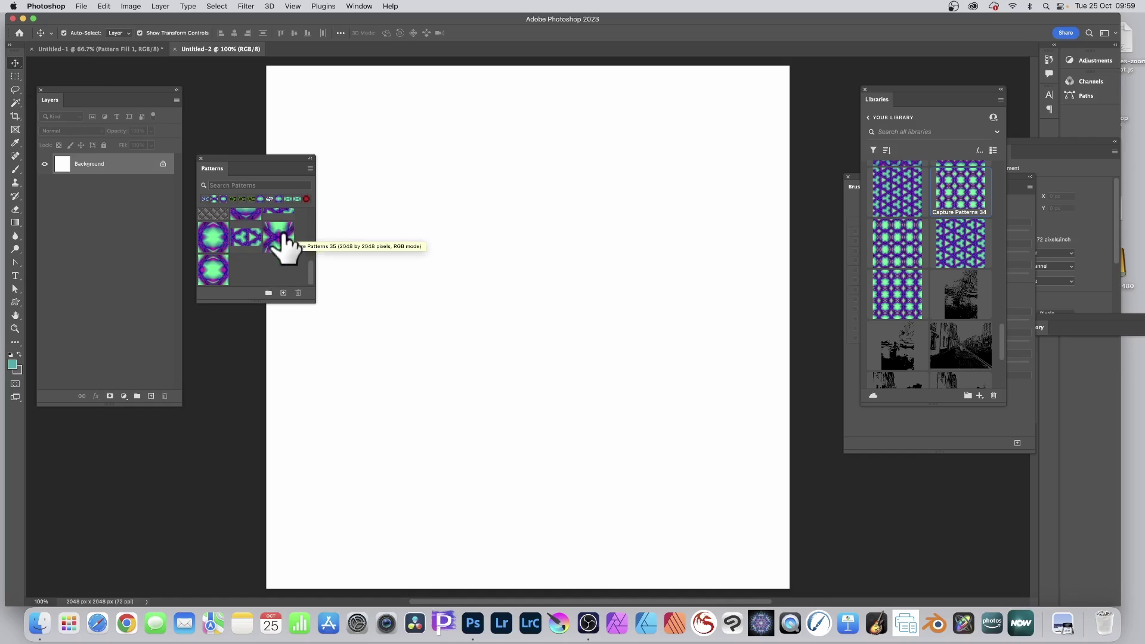
{"action": "left_click_drag", "start_coordinate": [284, 240], "coordinate": [462, 255]}
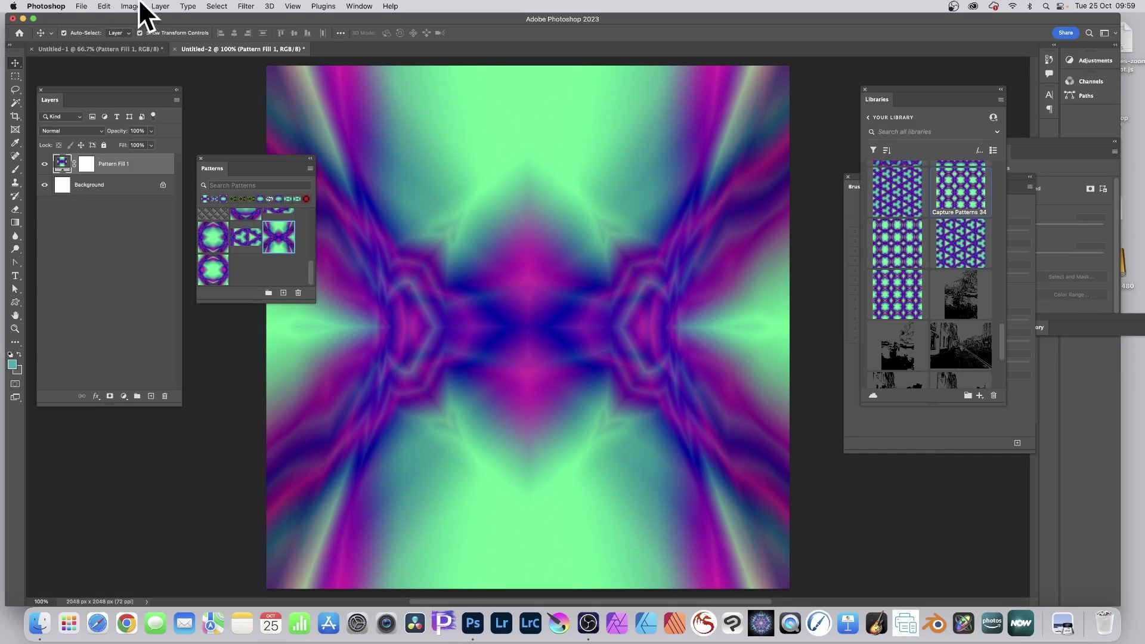
Define the full pattern canvas as brush preset Sampled Brush 24
{"action": "left_click", "coordinate": [105, 7]}
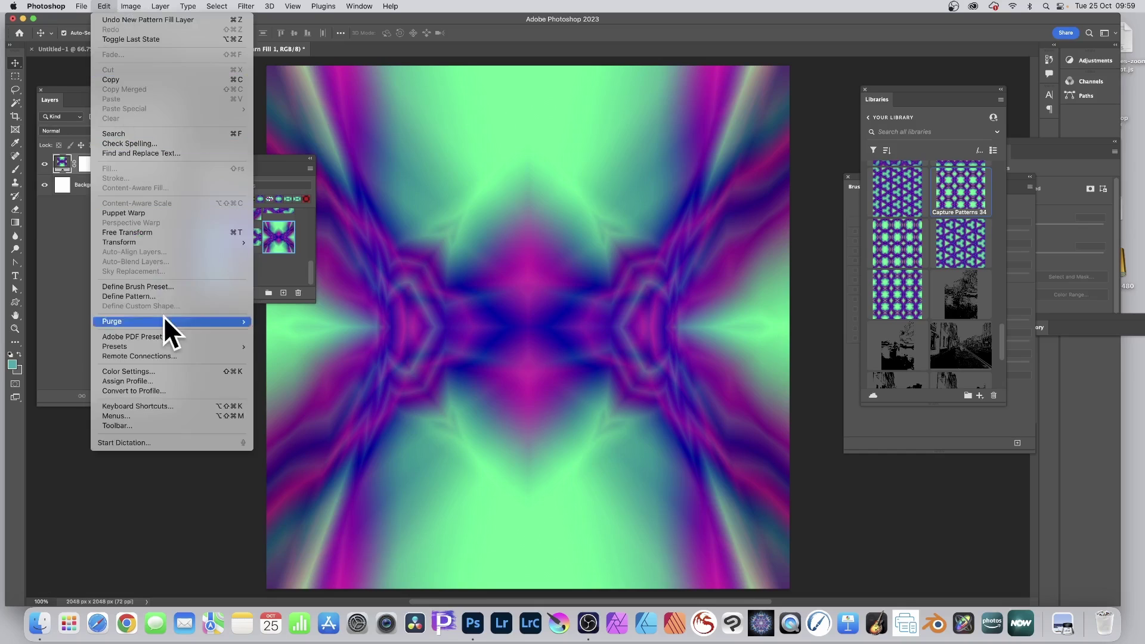
{"action": "left_click", "coordinate": [157, 287]}
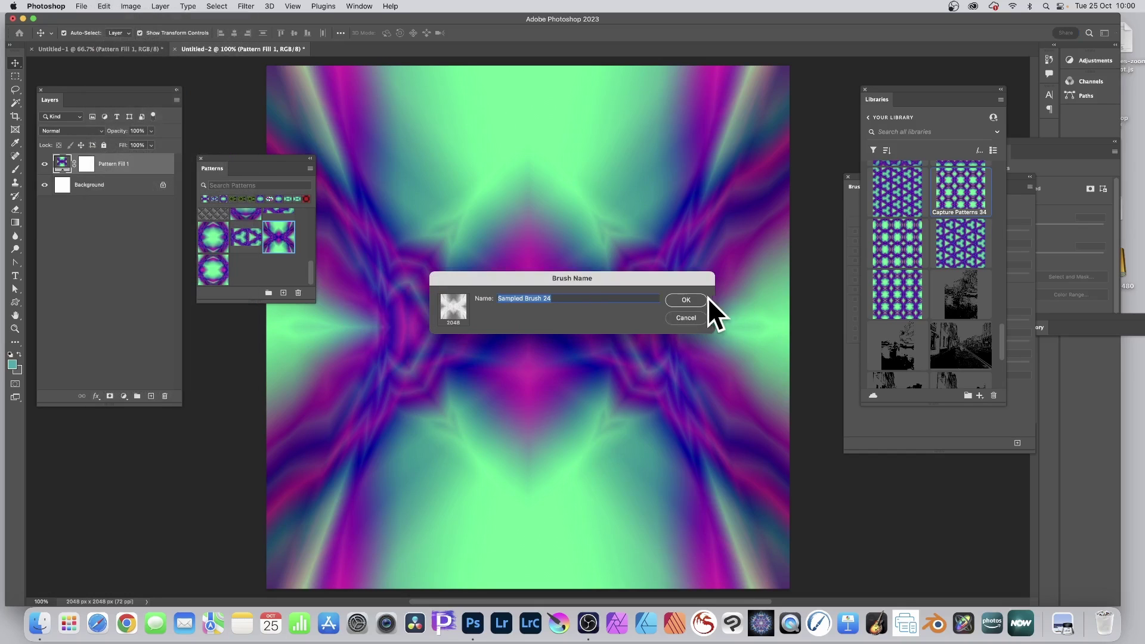
{"action": "left_click", "coordinate": [696, 299]}
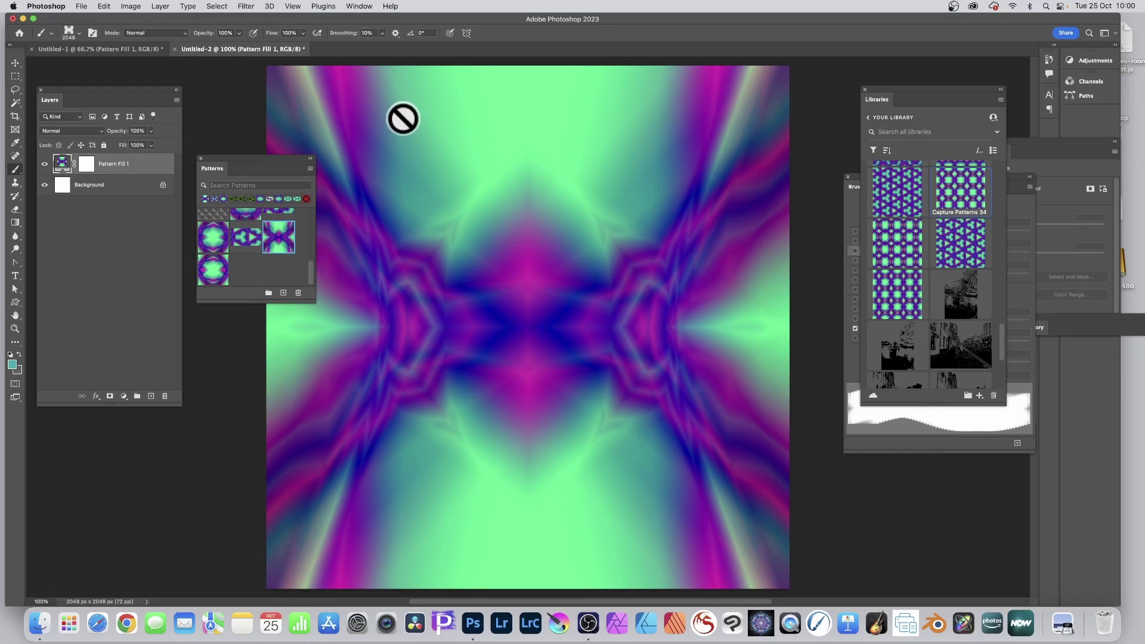
In Untitled-1, deselect, reposition the pattern and commit Pattern Fill at 263% scale
{"action": "left_click", "coordinate": [122, 48]}
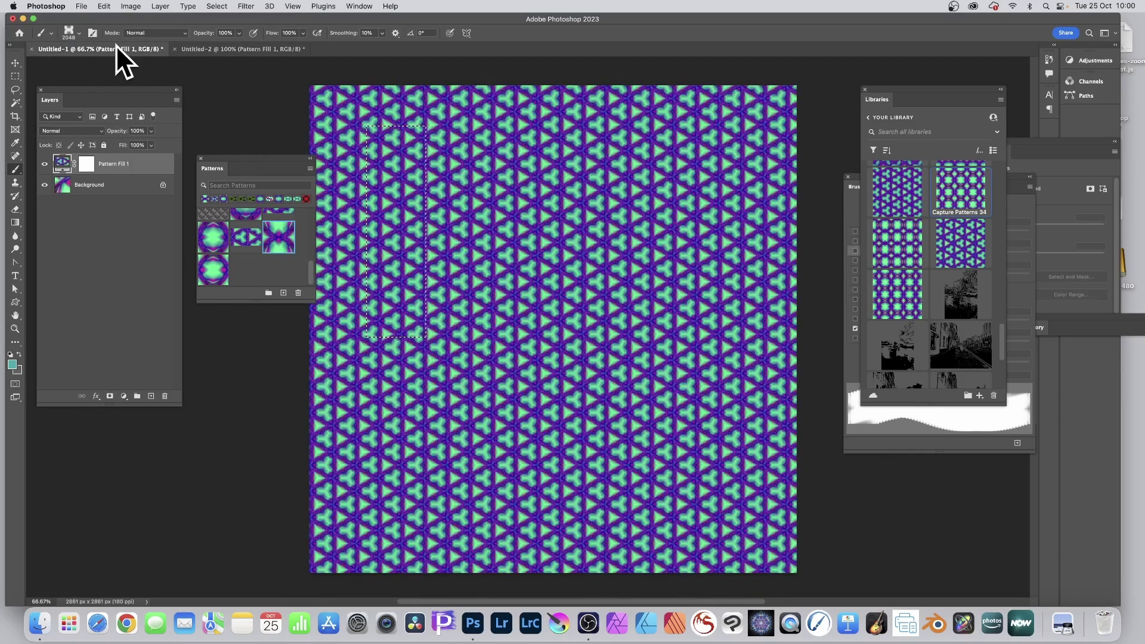
{"action": "left_click", "coordinate": [217, 6]}
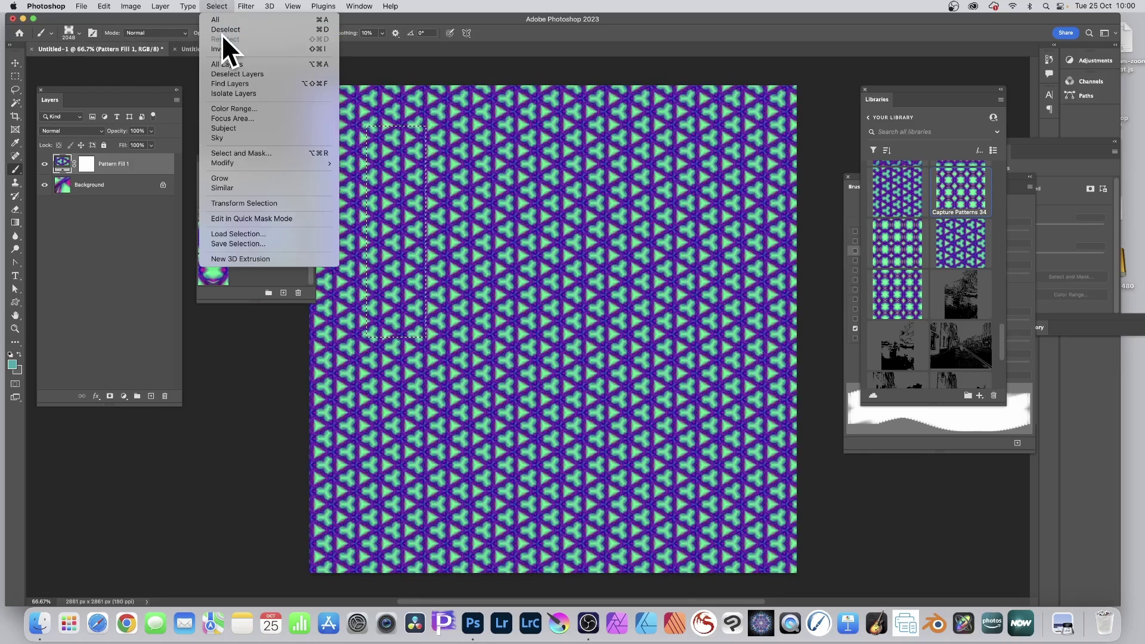
{"action": "left_click", "coordinate": [223, 30]}
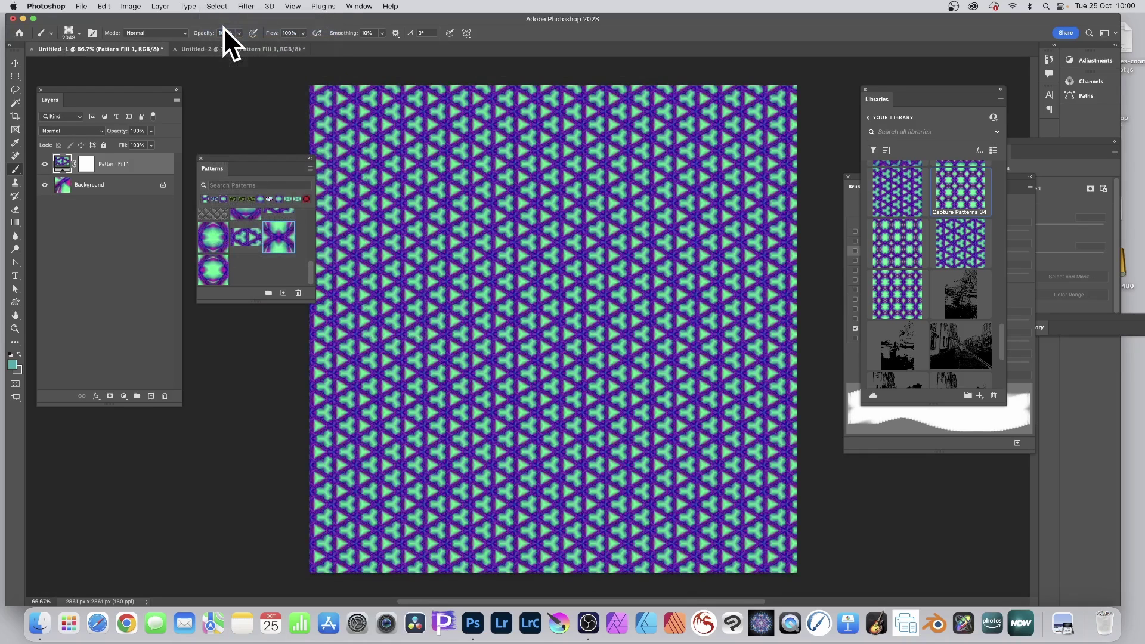
{"action": "double_click", "coordinate": [62, 164]}
{"action": "left_click_drag", "start_coordinate": [528, 354], "coordinate": [591, 273]}
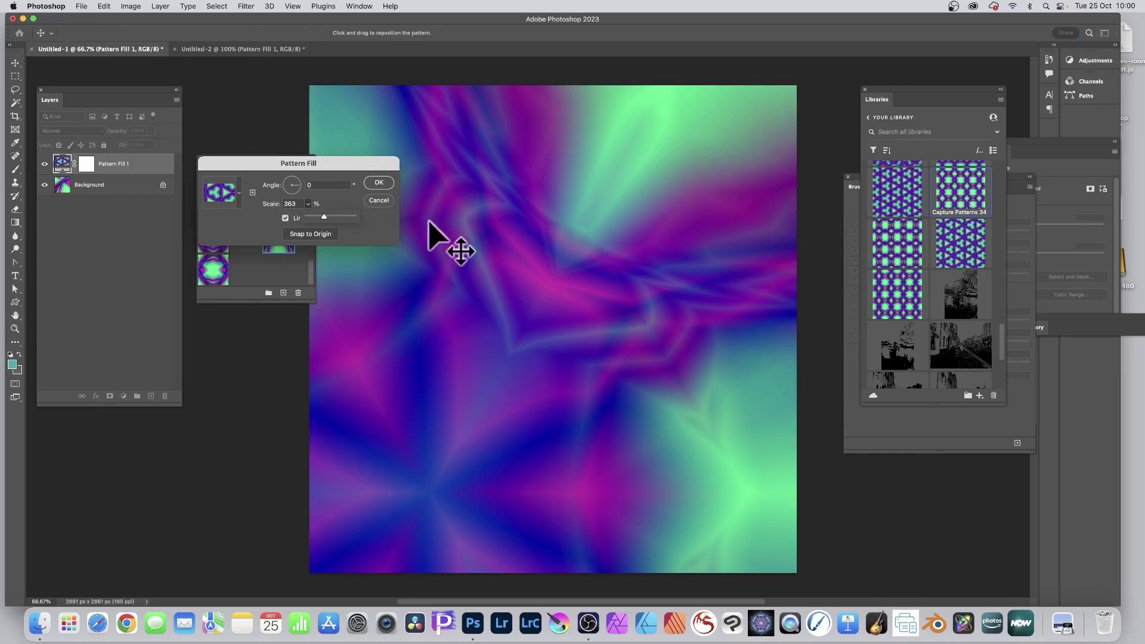
{"action": "left_click", "coordinate": [386, 182]}
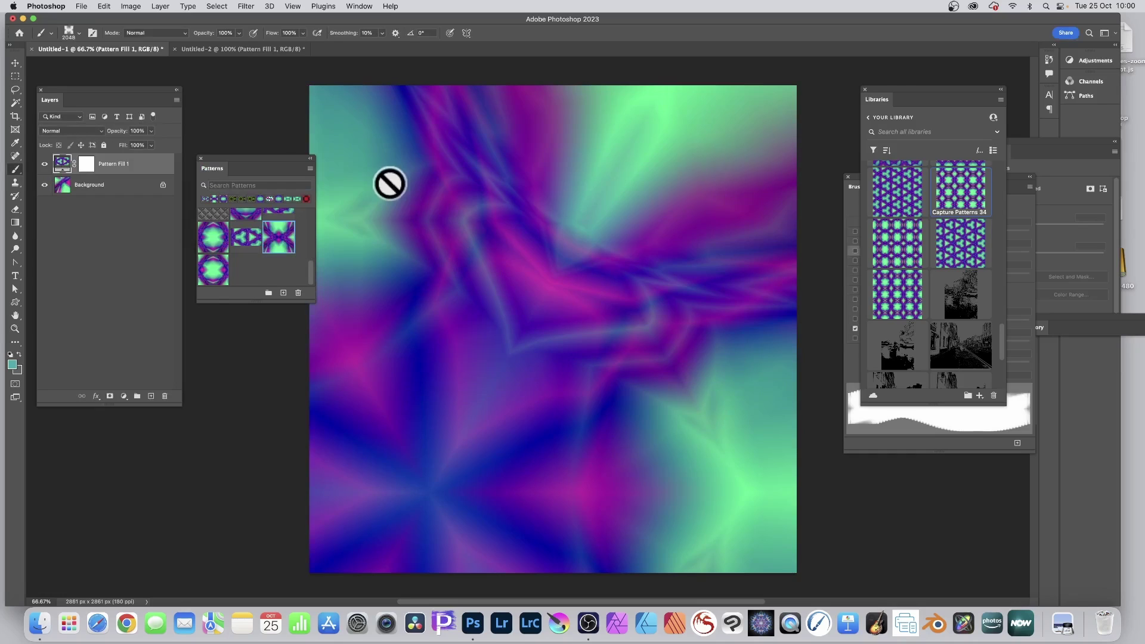
Draw and clear a rectangular marquee, then move the Libraries panel aside to reveal Brush Settings
{"action": "left_click", "coordinate": [16, 75]}
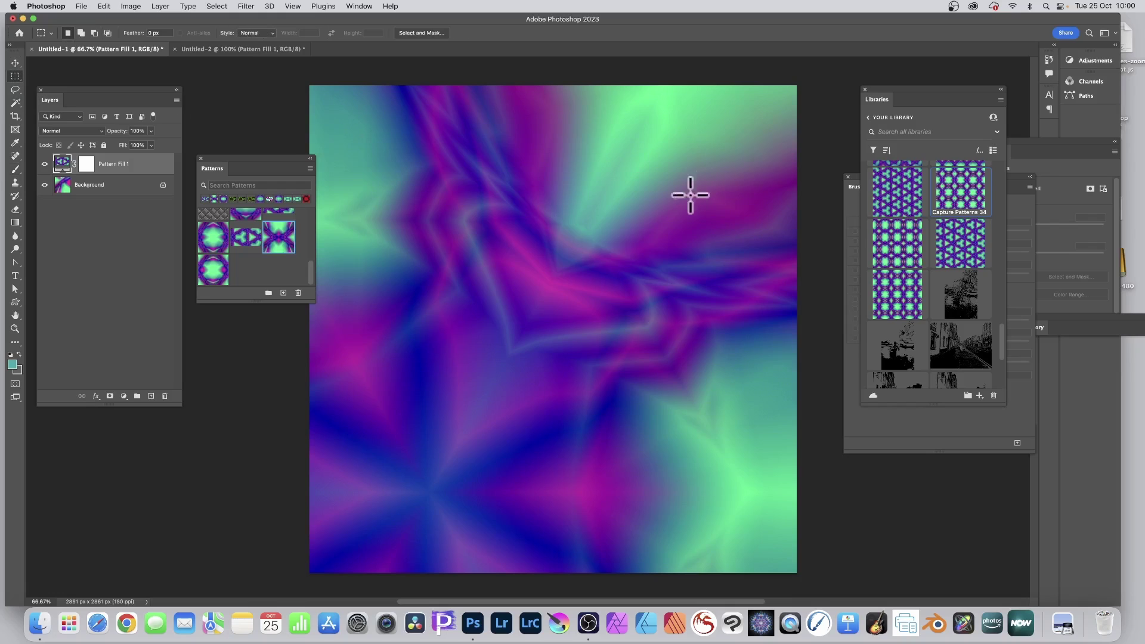
{"action": "left_click_drag", "start_coordinate": [517, 173], "coordinate": [641, 343]}
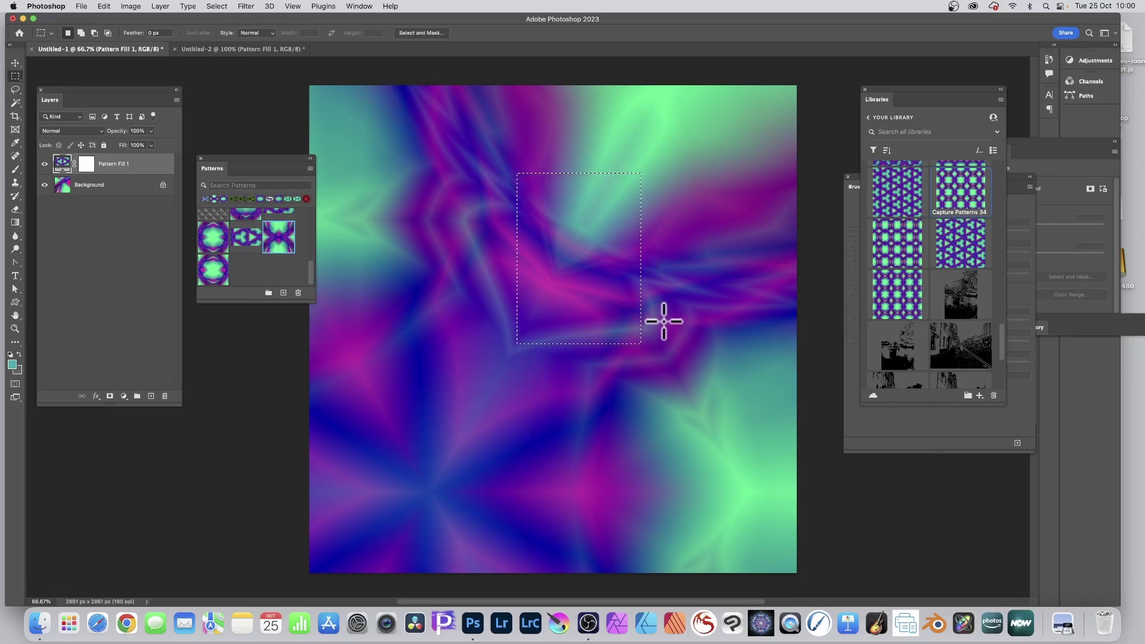
{"action": "left_click", "coordinate": [214, 6]}
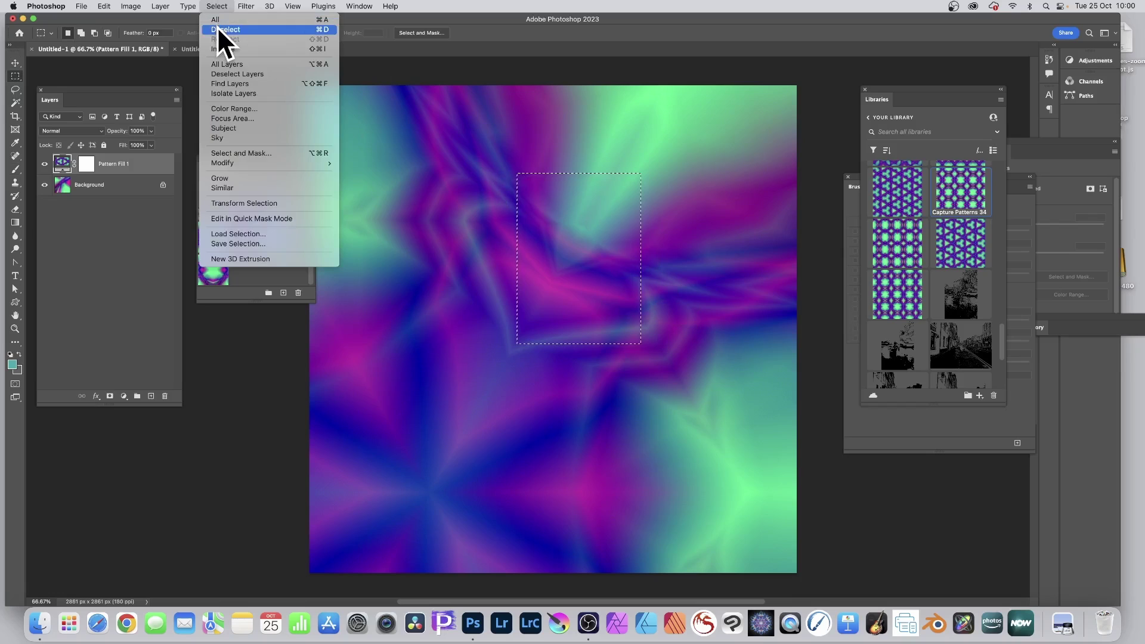
{"action": "left_click", "coordinate": [218, 27]}
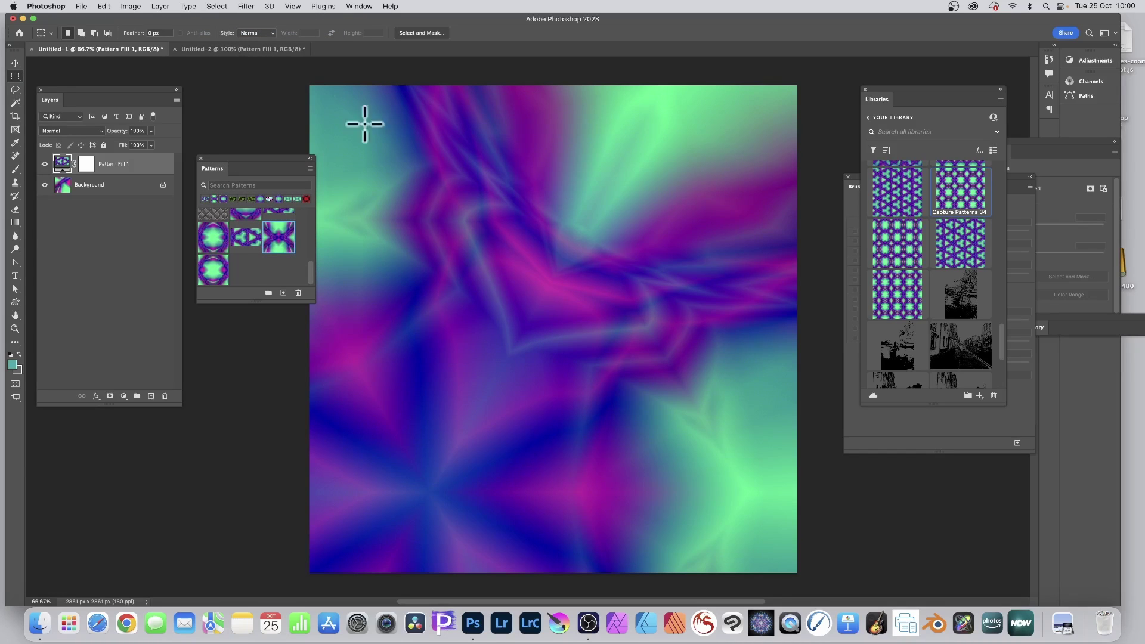
{"action": "left_click_drag", "start_coordinate": [905, 97], "coordinate": [732, 95]}
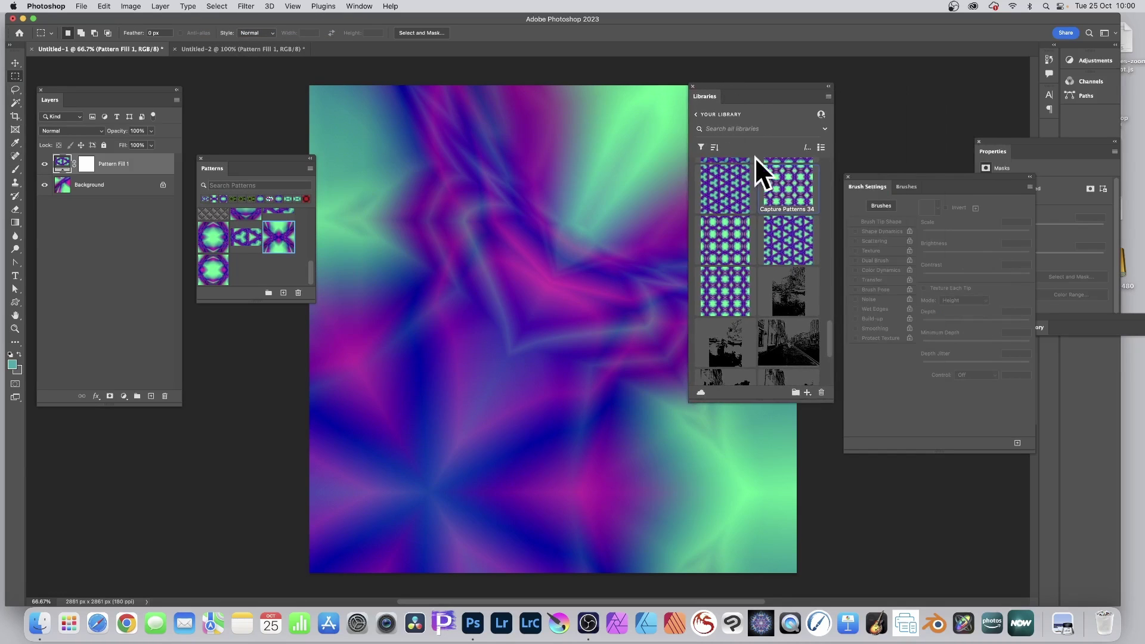
Dismiss a library pattern's context menu and dock the Brush Settings panel beside Libraries
{"action": "right_click", "coordinate": [778, 195]}
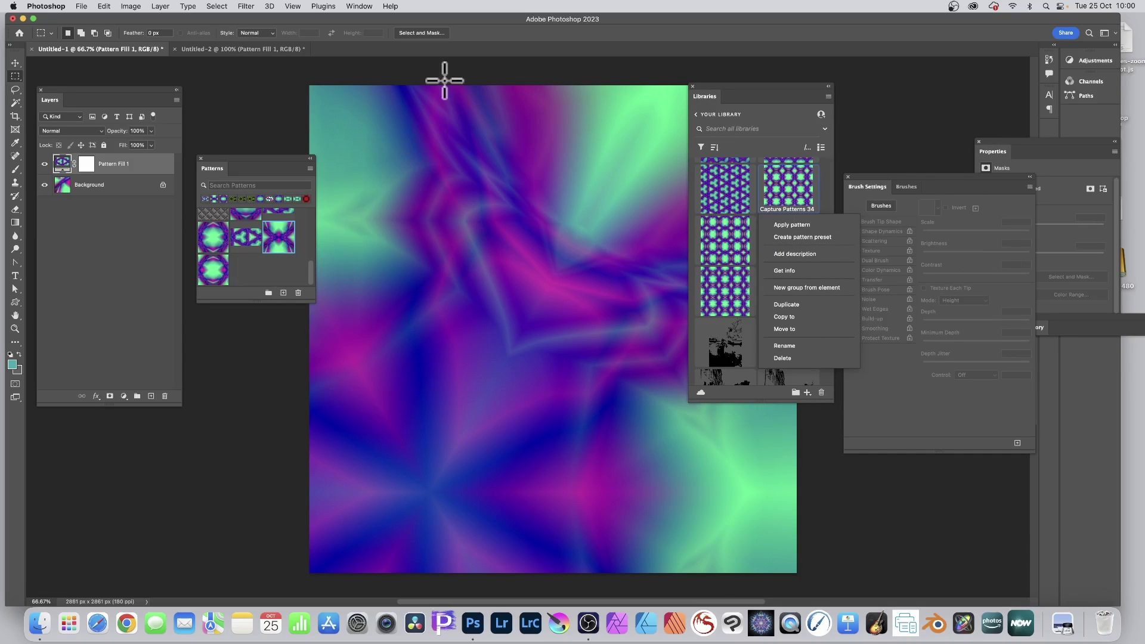
{"action": "key", "text": "Escape"}
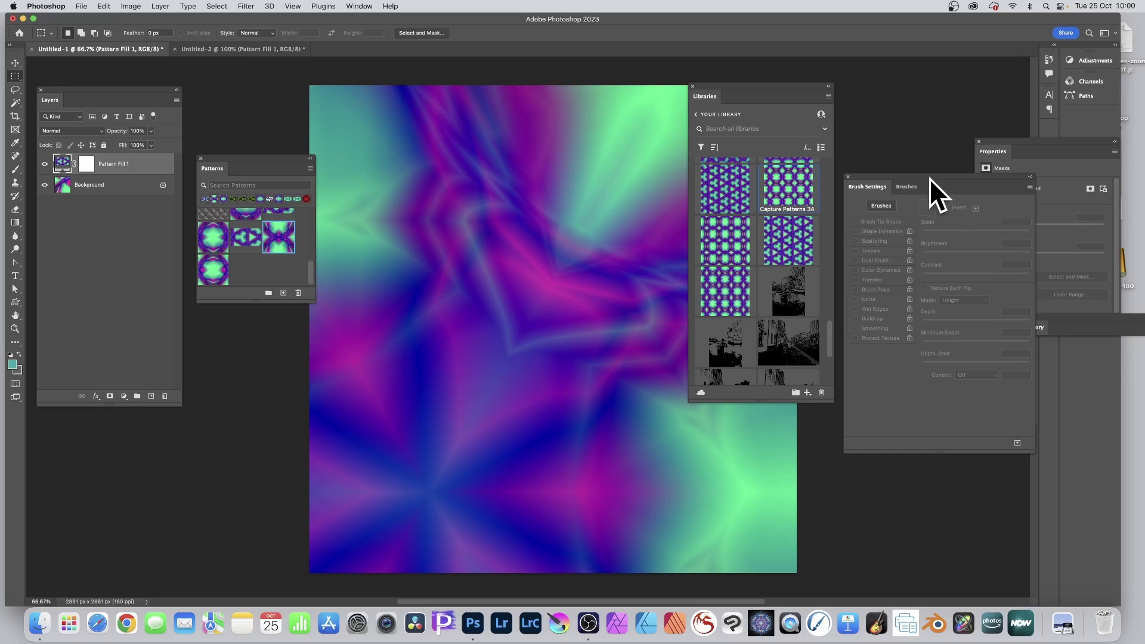
{"action": "left_click_drag", "start_coordinate": [930, 178], "coordinate": [844, 94]}
Enlarge the Brushes preset list and select Sampled Brush 19
{"action": "left_click", "coordinate": [825, 97]}
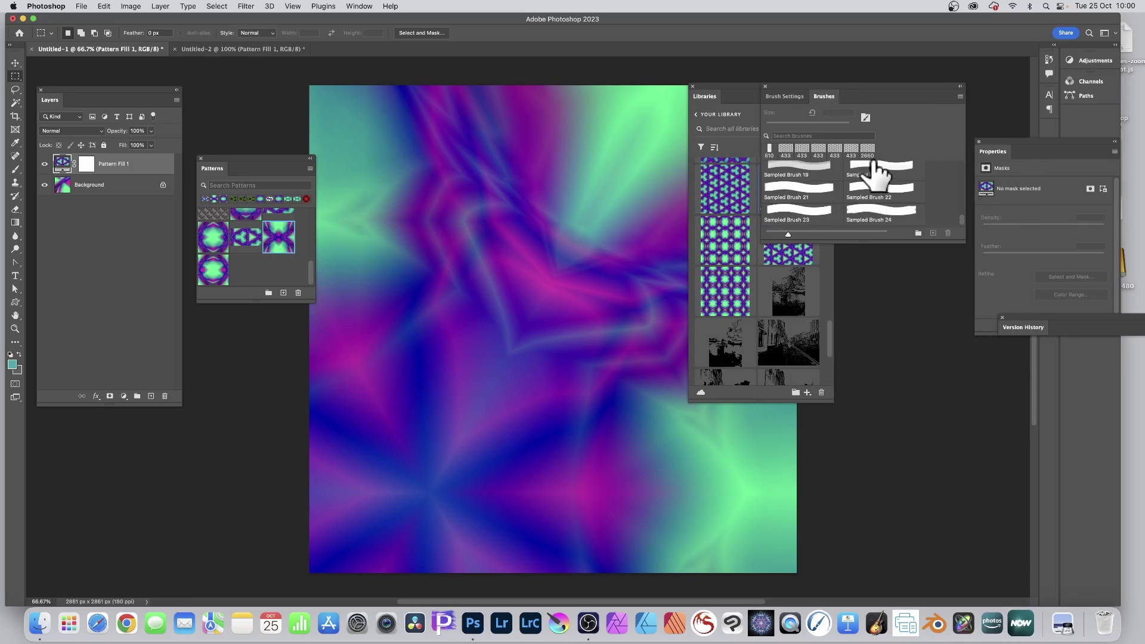
{"action": "left_click_drag", "start_coordinate": [903, 237], "coordinate": [903, 405]}
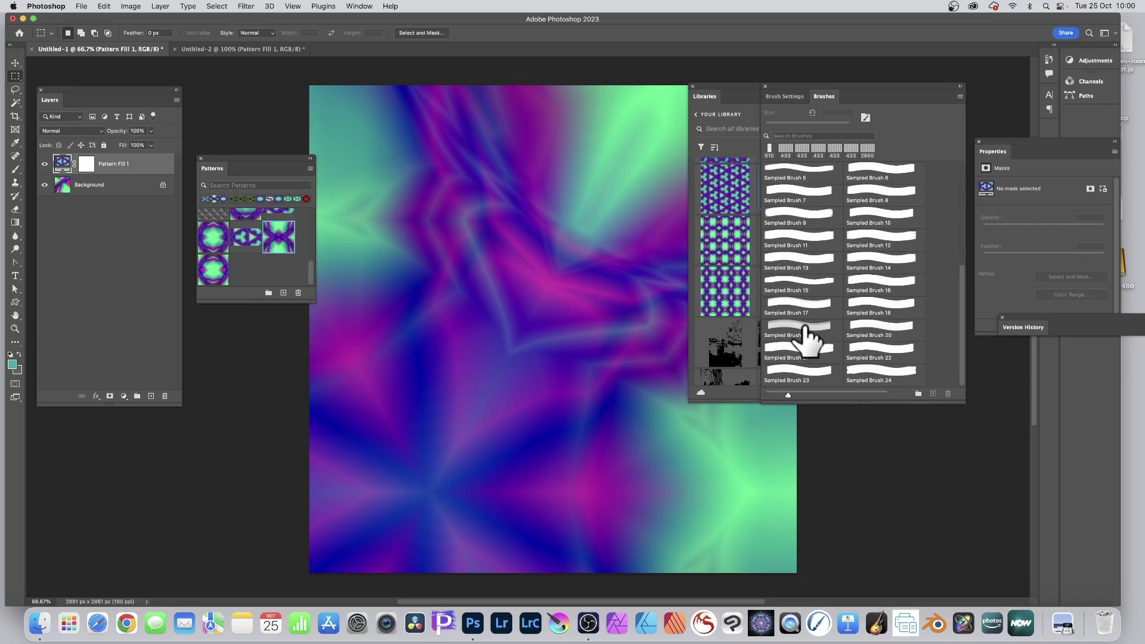
{"action": "left_click", "coordinate": [801, 334]}
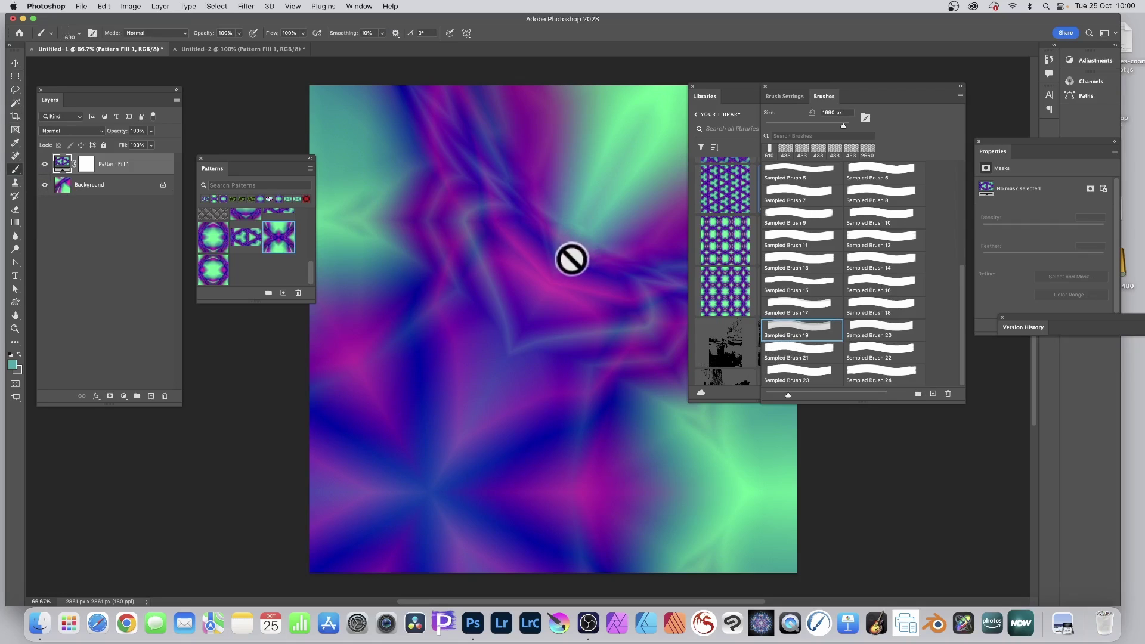
Flatten the image to a Background layer, test and undo a teal stroke, then select Sampled Brush 21
{"action": "left_click", "coordinate": [167, 6]}
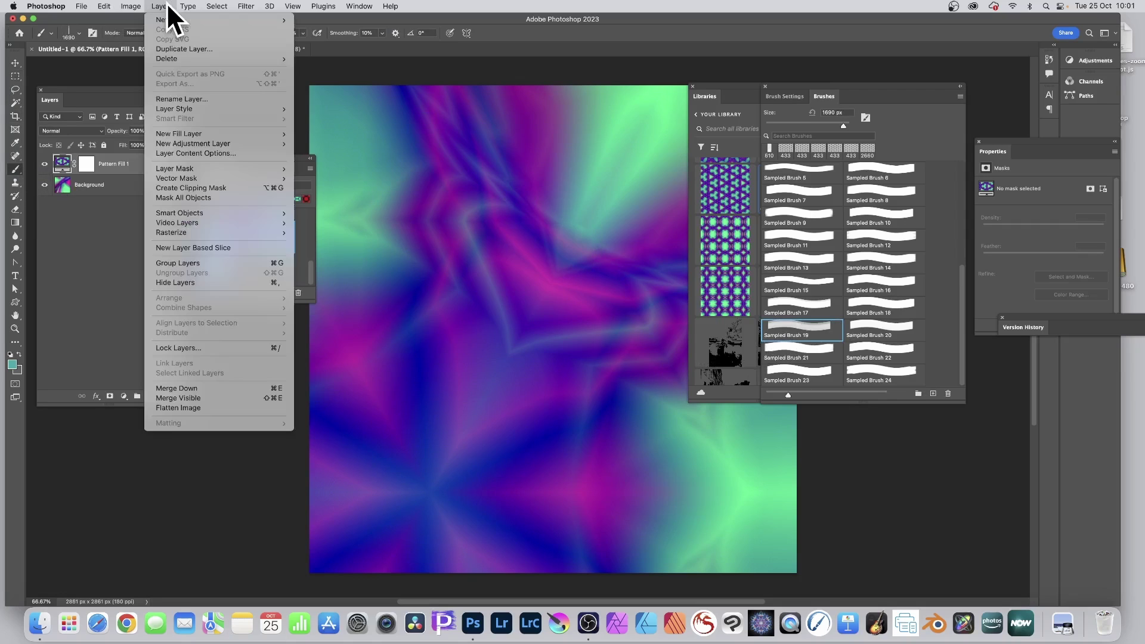
{"action": "left_click", "coordinate": [190, 407]}
{"action": "mouse_move", "coordinate": [388, 307]}
{"action": "left_mouse_down"}
{"action": "mouse_move", "coordinate": [574, 308]}
{"action": "mouse_move", "coordinate": [341, 307]}
{"action": "left_mouse_up"}
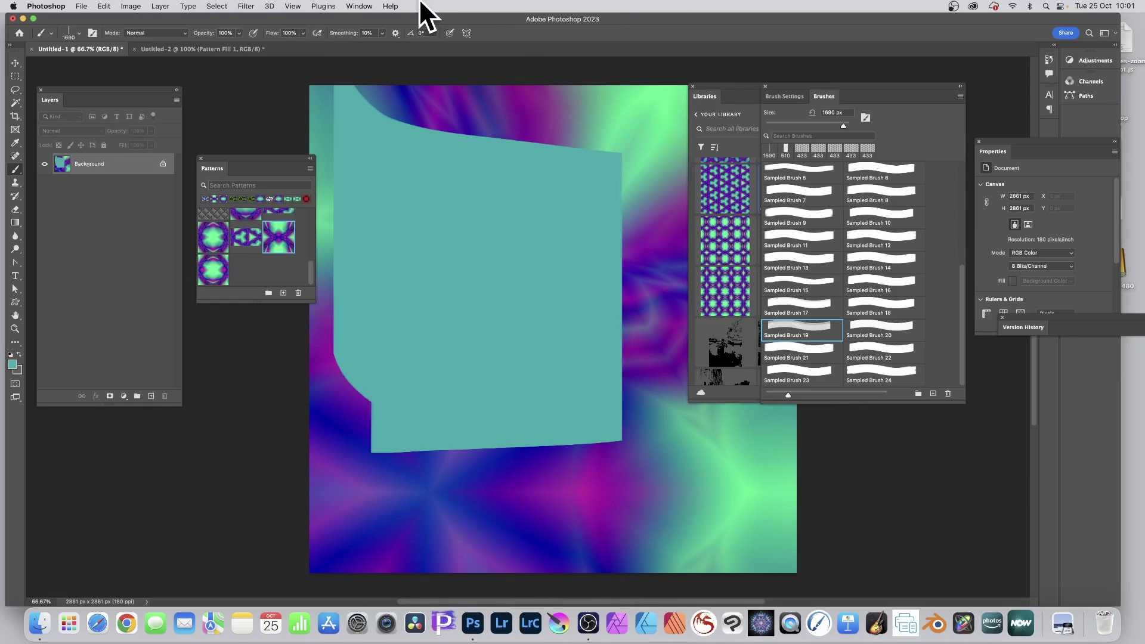
{"action": "key", "text": "super+z"}
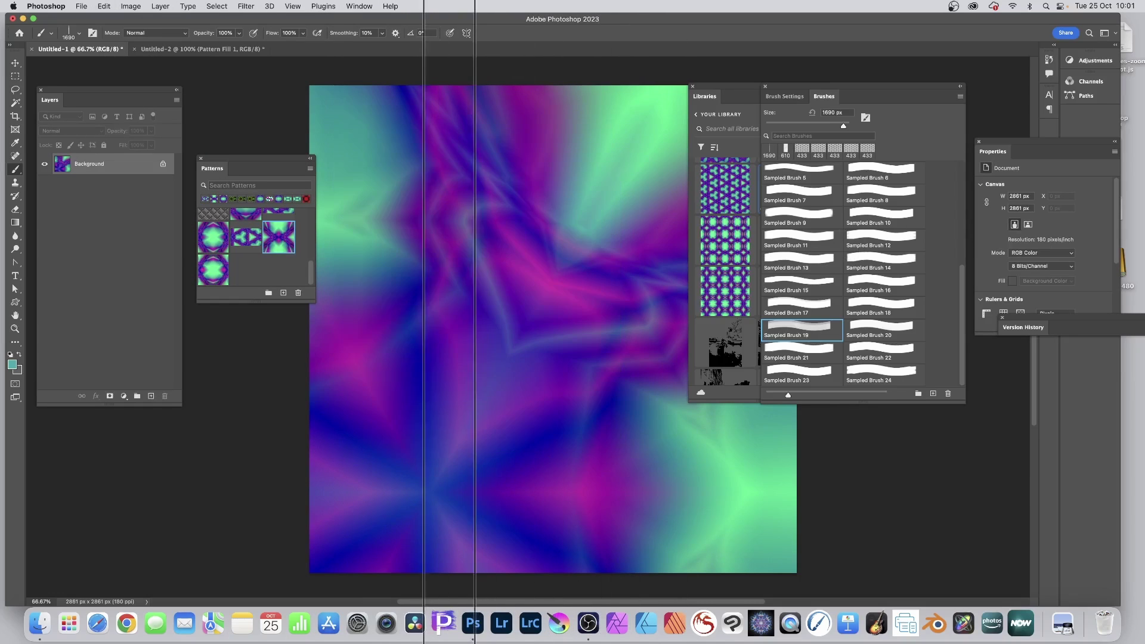
{"action": "left_click", "coordinate": [803, 355]}
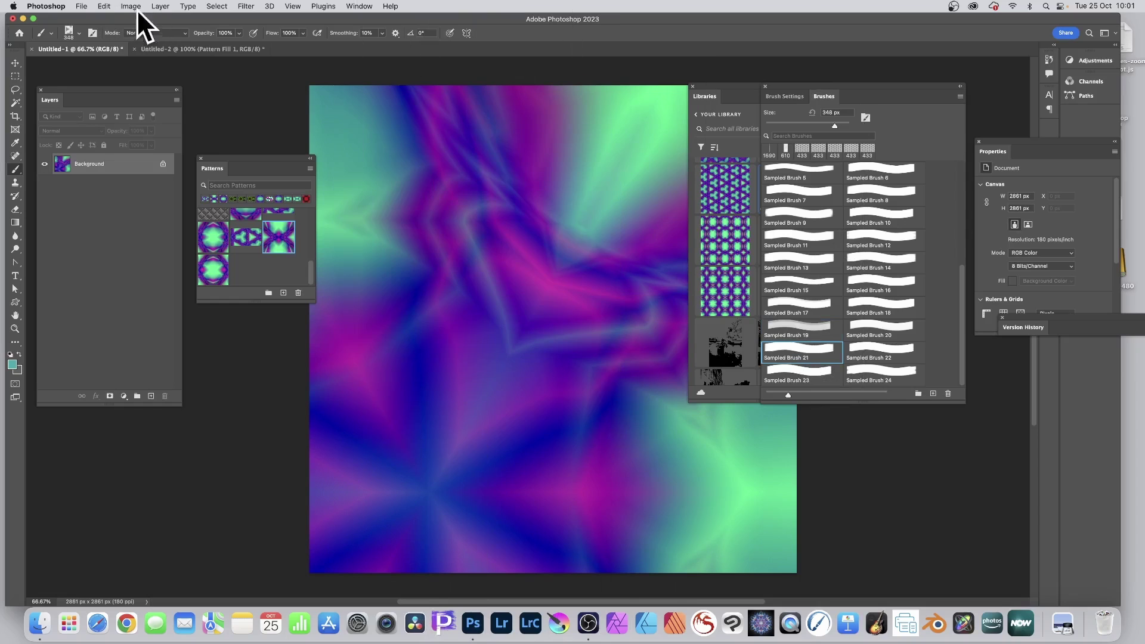
{"action": "left_click", "coordinate": [105, 6]}
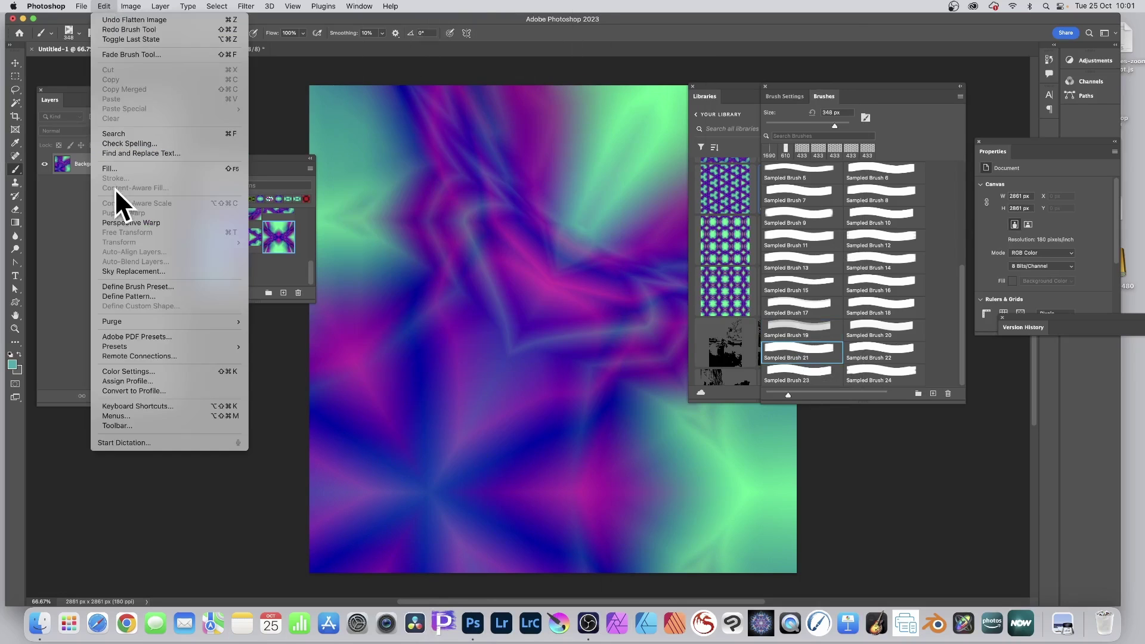
Fill the canvas with white and test a teal stroke with Sampled Brushes 17 and 20
{"action": "left_click", "coordinate": [118, 170]}
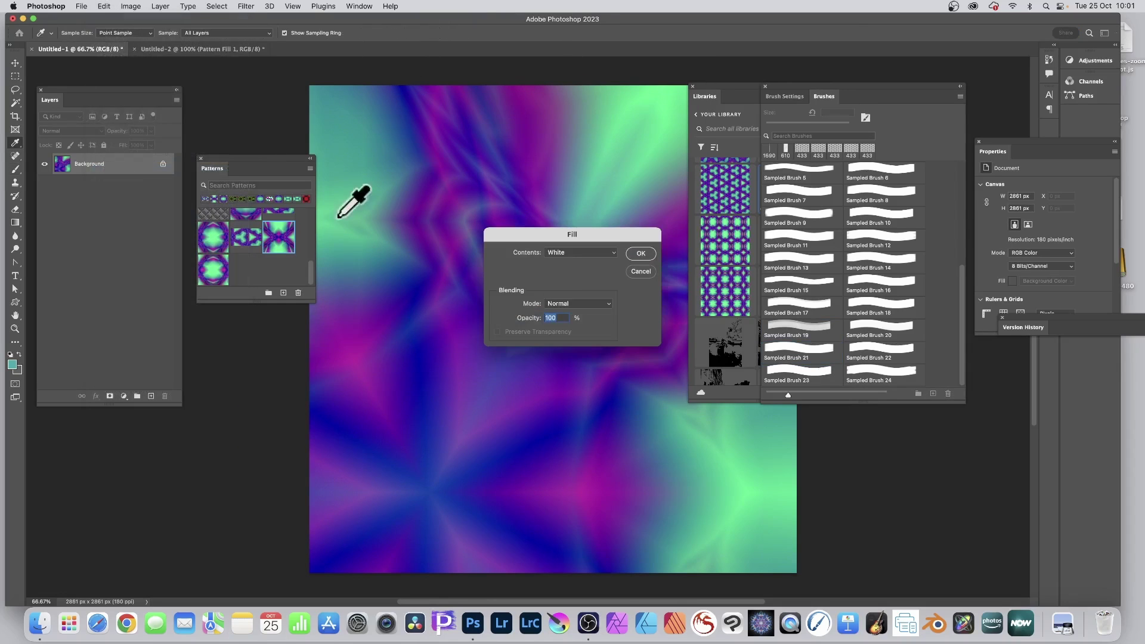
{"action": "left_click", "coordinate": [640, 254]}
{"action": "key", "text": "b"}
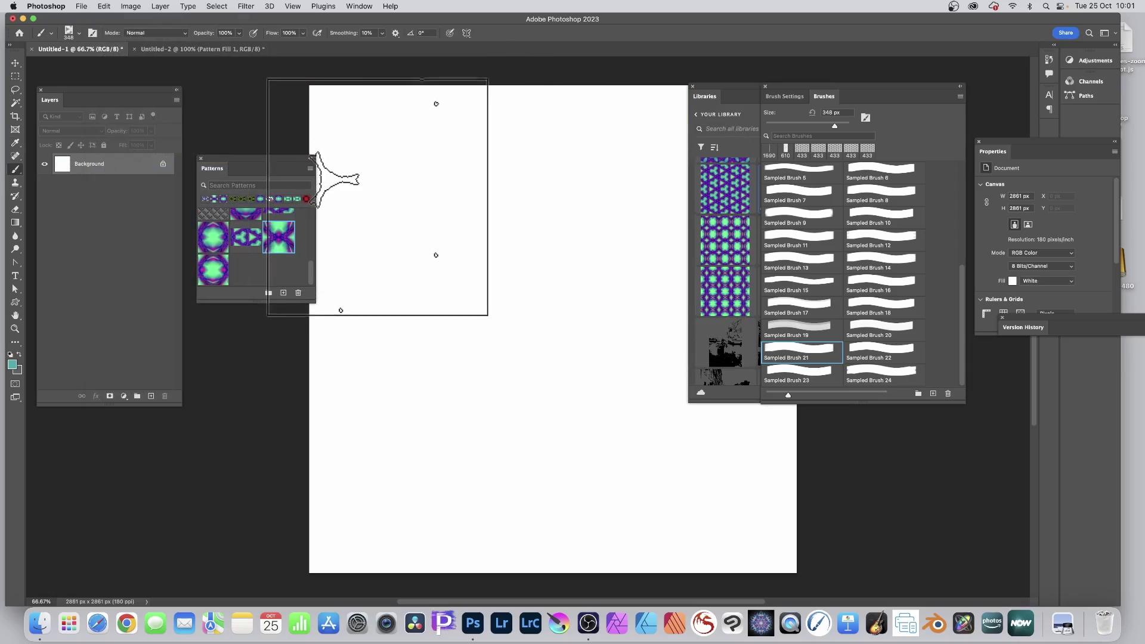
{"action": "left_click", "coordinate": [787, 307]}
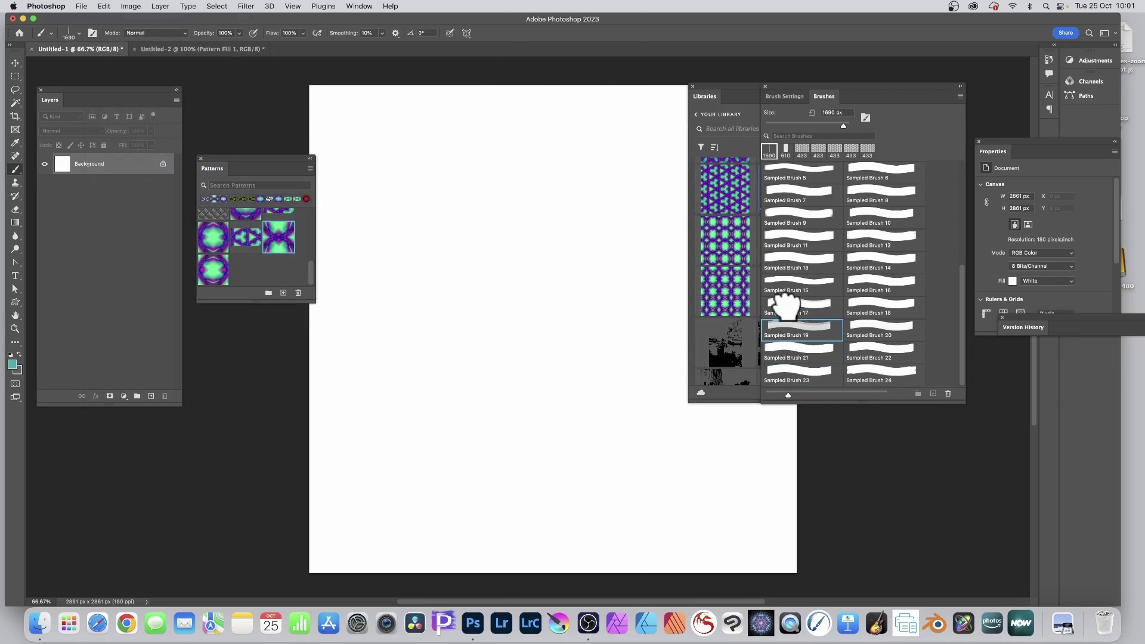
{"action": "left_click", "coordinate": [886, 328]}
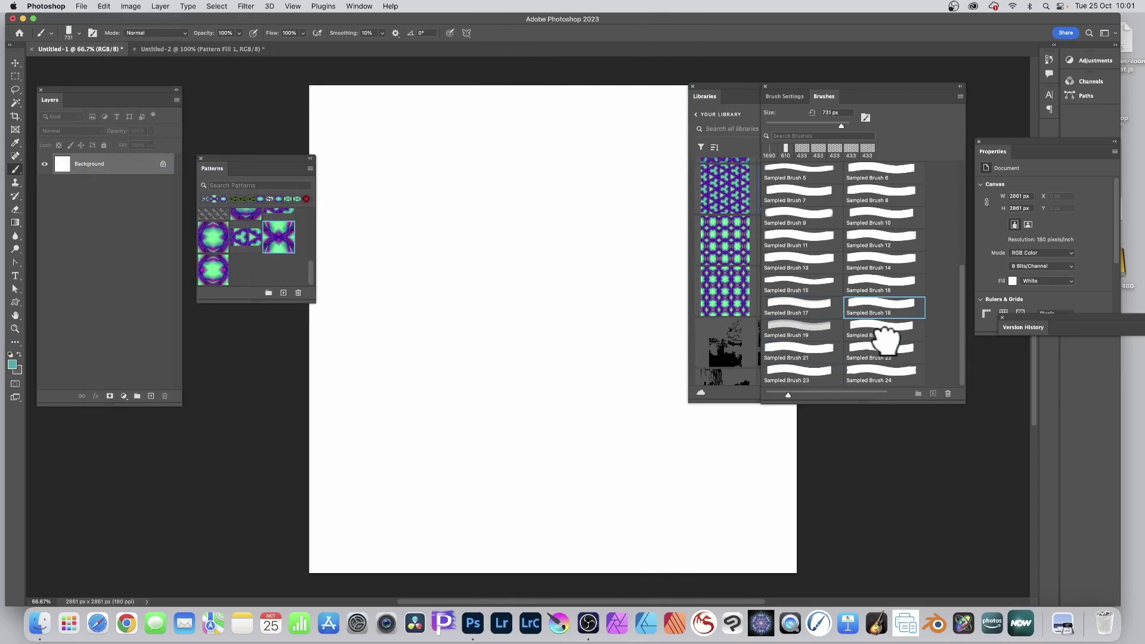
{"action": "mouse_move", "coordinate": [512, 298]}
{"action": "left_mouse_down"}
{"action": "mouse_move", "coordinate": [600, 298]}
{"action": "mouse_move", "coordinate": [593, 197]}
{"action": "mouse_move", "coordinate": [417, 227]}
{"action": "left_mouse_up"}
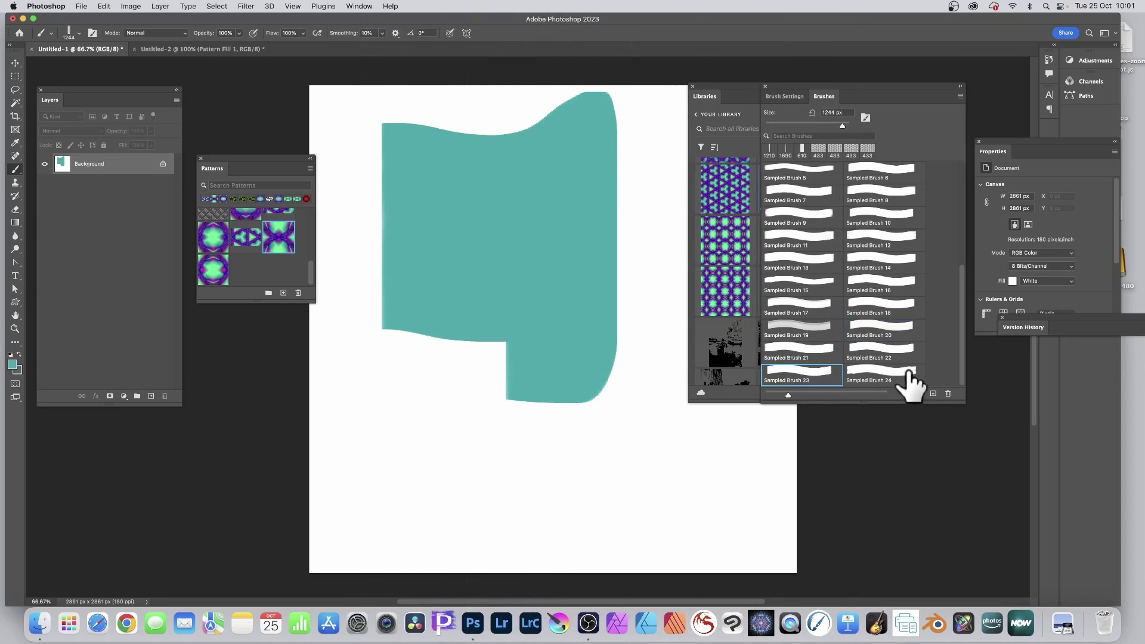
Switch to Sampled Brush 24 at 300 px, paint teal test dabs, and undo them
{"action": "left_click", "coordinate": [908, 375]}
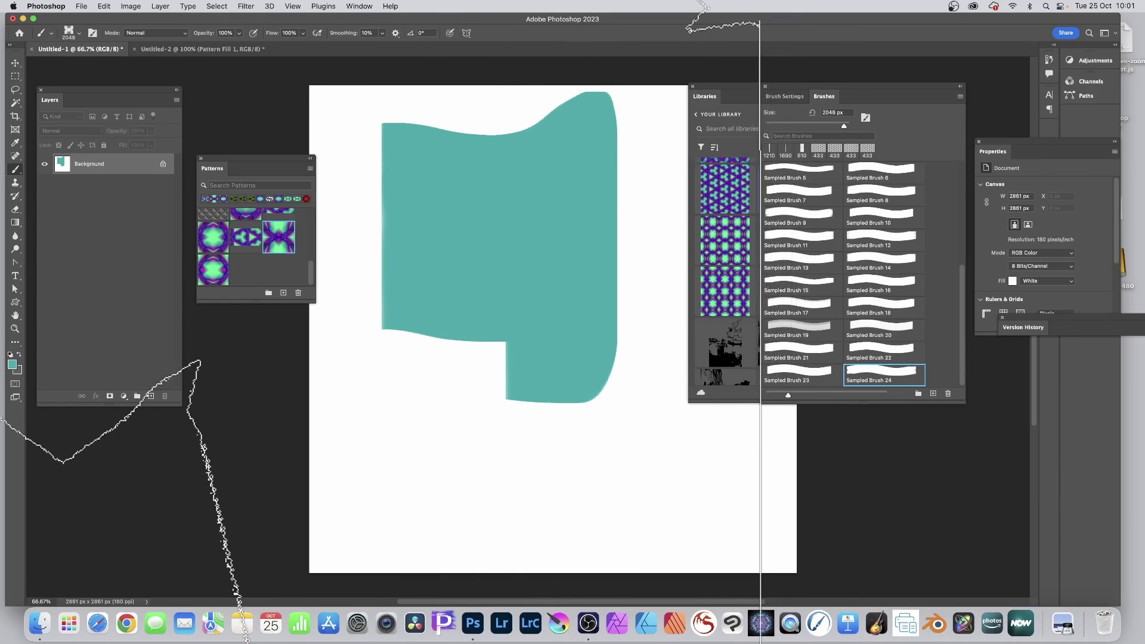
{"action": "left_click", "coordinate": [388, 322]}
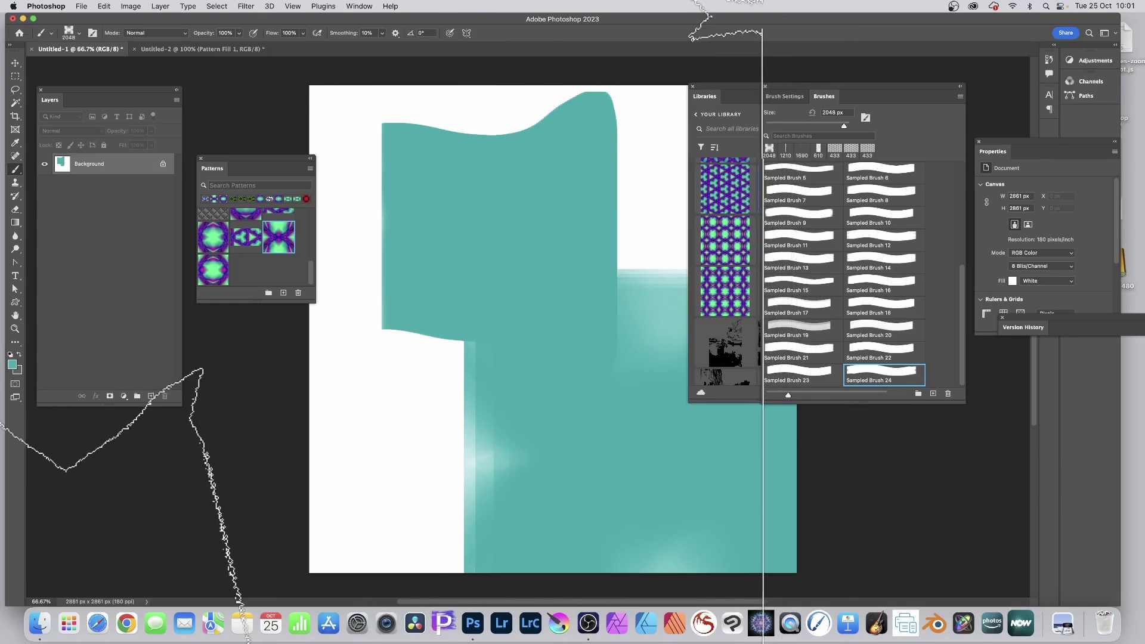
{"action": "left_click", "coordinate": [79, 34]}
{"action": "mouse_move", "coordinate": [118, 63]}
{"action": "left_mouse_down"}
{"action": "mouse_move", "coordinate": [102, 63]}
{"action": "mouse_move", "coordinate": [114, 63]}
{"action": "left_mouse_up"}
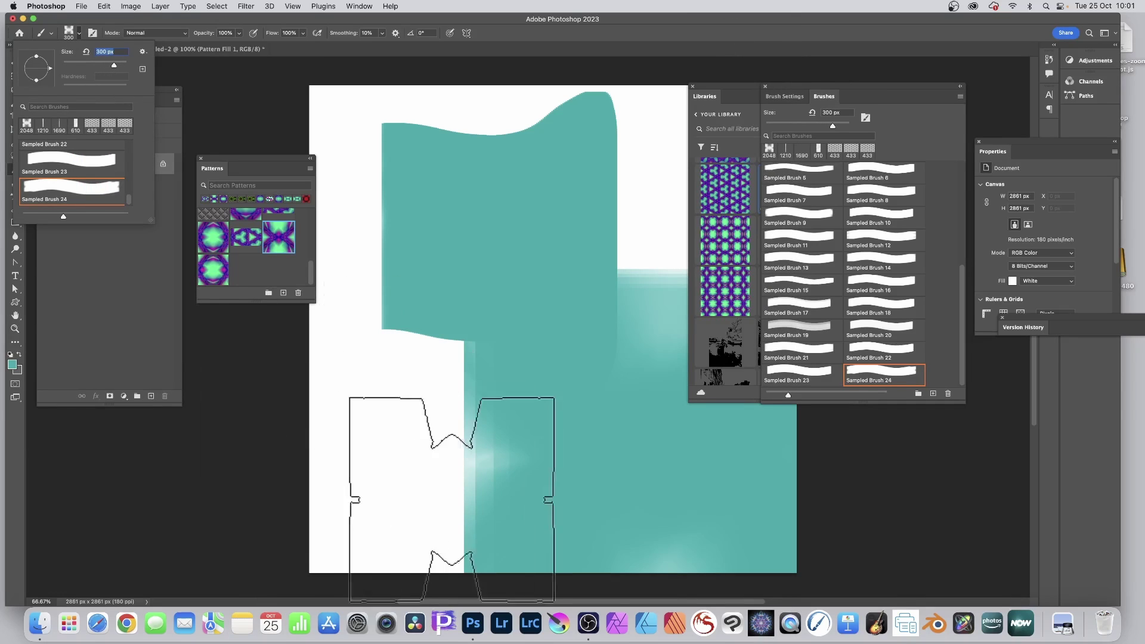
{"action": "mouse_move", "coordinate": [398, 443]}
{"action": "left_mouse_down"}
{"action": "mouse_move", "coordinate": [389, 411]}
{"action": "mouse_move", "coordinate": [376, 368]}
{"action": "mouse_move", "coordinate": [344, 356]}
{"action": "mouse_move", "coordinate": [622, 246]}
{"action": "mouse_move", "coordinate": [481, 230]}
{"action": "mouse_move", "coordinate": [499, 201]}
{"action": "mouse_move", "coordinate": [503, 133]}
{"action": "mouse_move", "coordinate": [473, 128]}
{"action": "left_mouse_up"}
{"action": "key", "text": "super+z"}
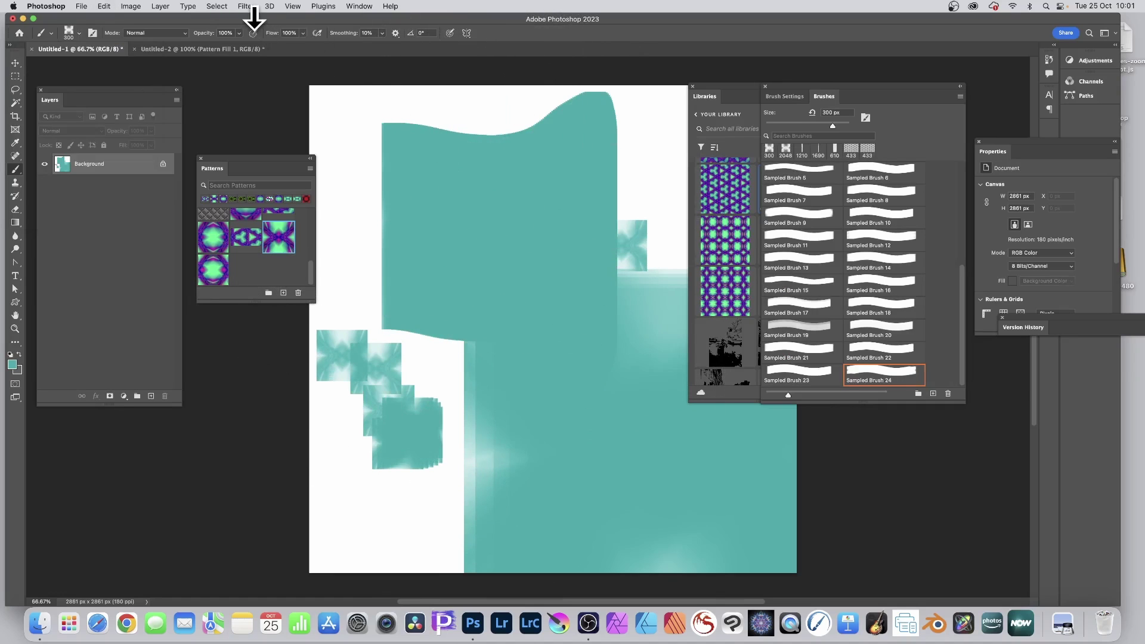
{"action": "key", "text": "super+z"}
{"action": "key", "text": "super+z"}
{"action": "key", "text": "super+z"}
{"action": "key", "text": "super+z"}
{"action": "key", "text": "super+z"}
{"action": "key", "text": "super+z"}
{"action": "key", "text": "super+z"}
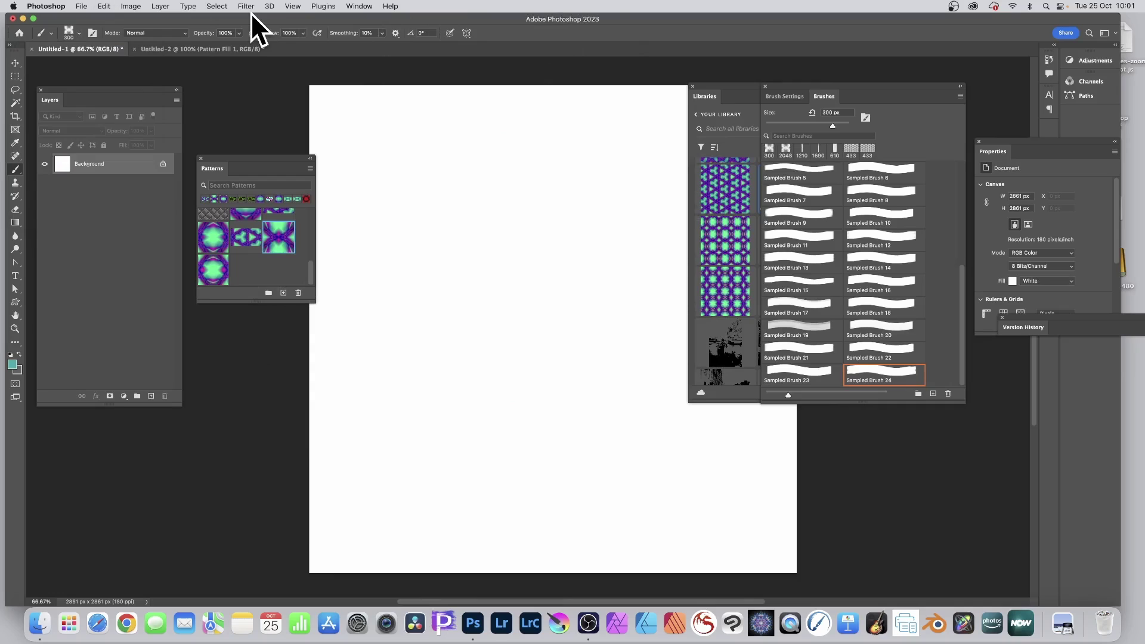
Set the brush tip spacing to 58% and paint a horizontal test stroke
{"action": "left_click", "coordinate": [786, 97]}
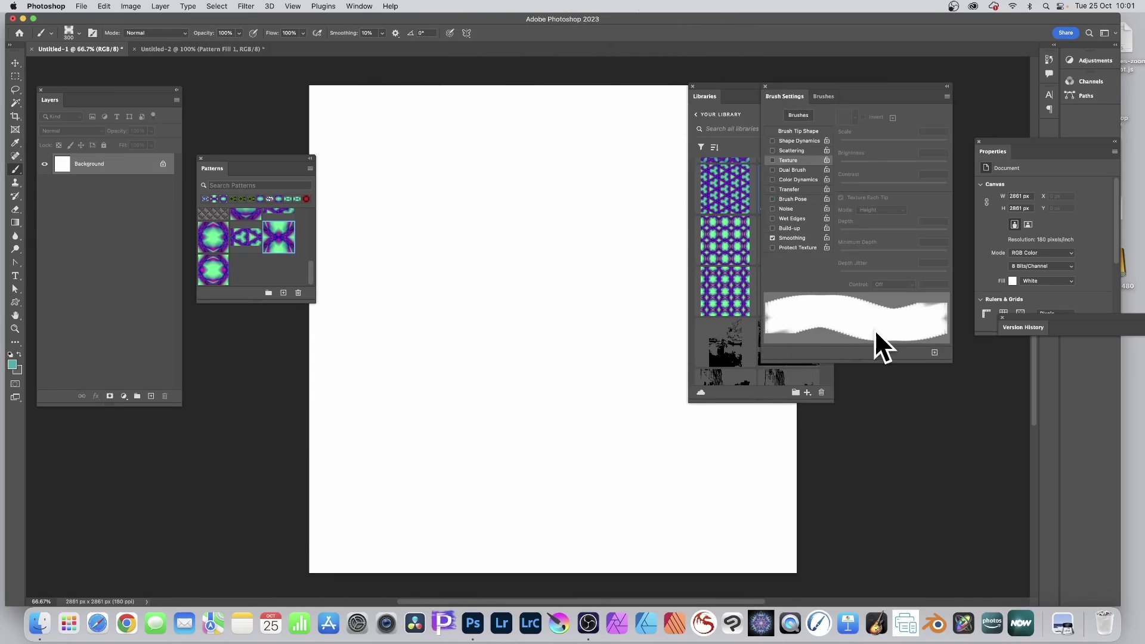
{"action": "left_click", "coordinate": [798, 142]}
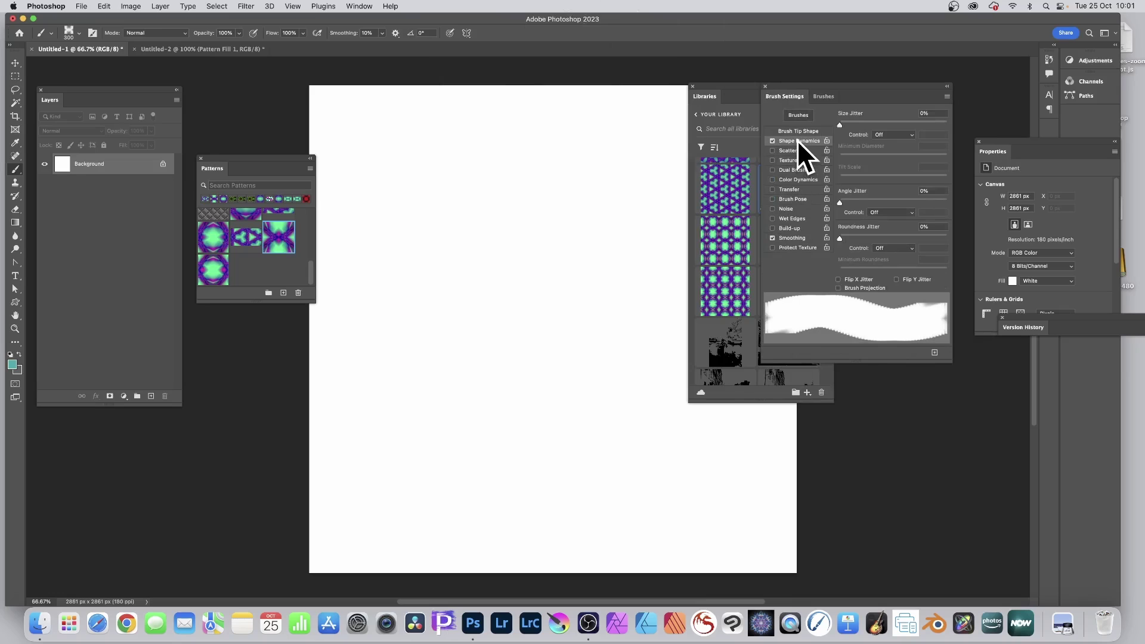
{"action": "left_click", "coordinate": [793, 130]}
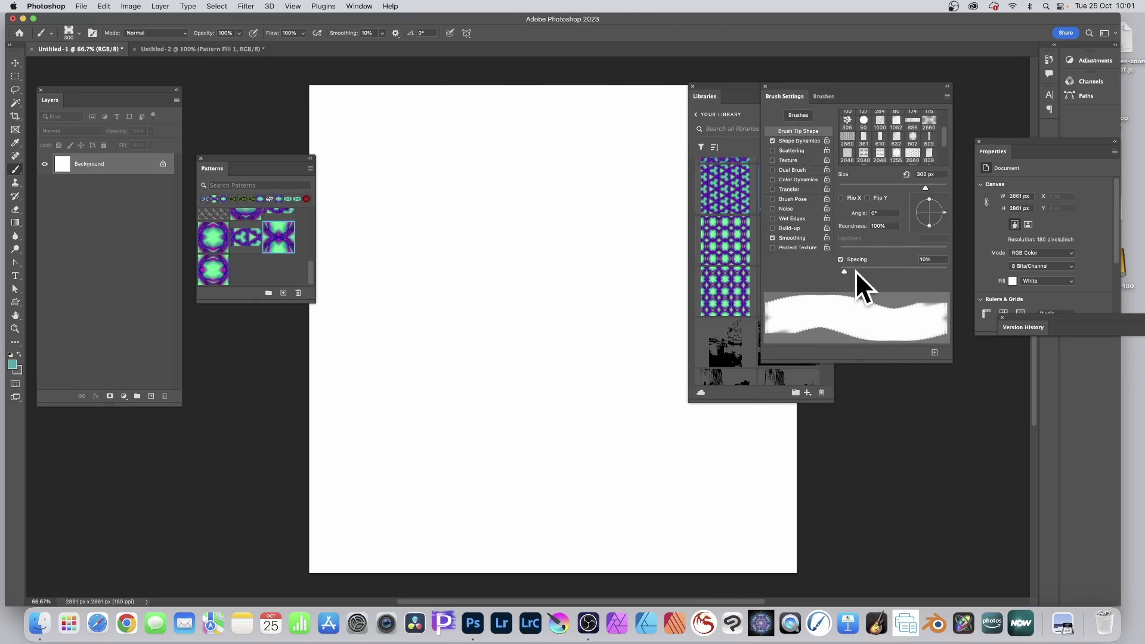
{"action": "left_click_drag", "start_coordinate": [855, 271], "coordinate": [892, 263]}
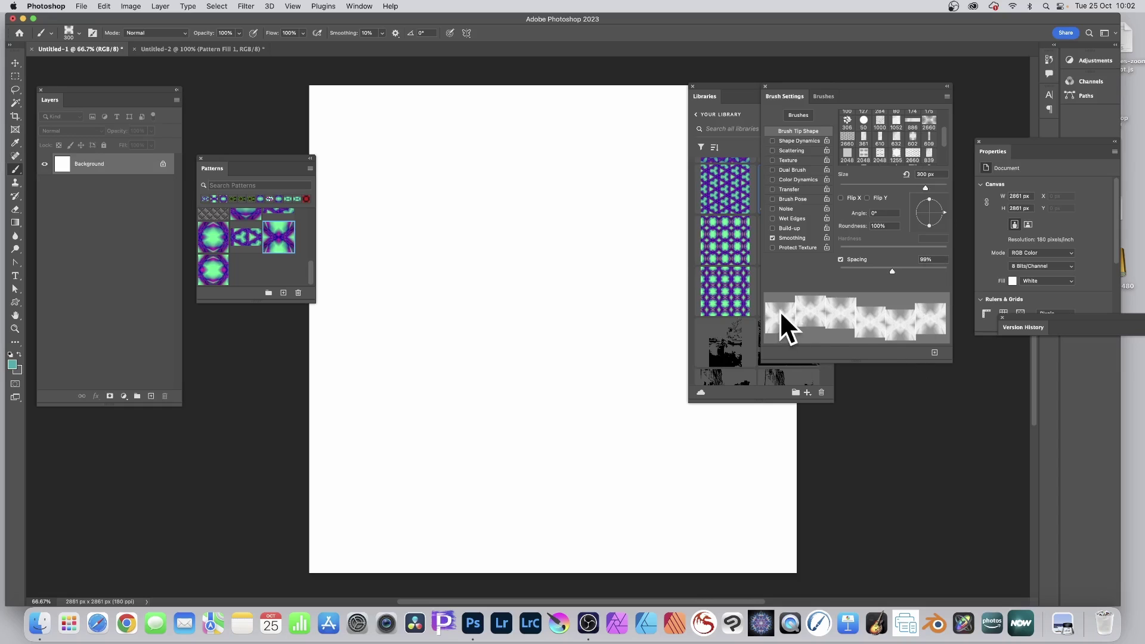
{"action": "left_click", "coordinate": [416, 295]}
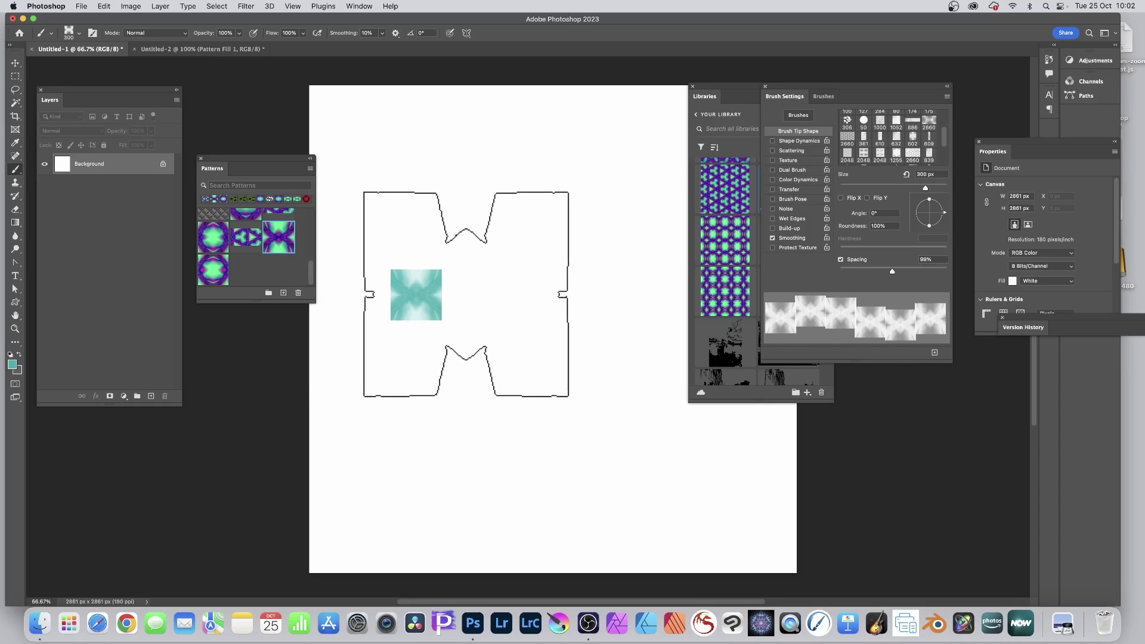
{"action": "left_click_drag", "start_coordinate": [466, 295], "coordinate": [683, 295]}
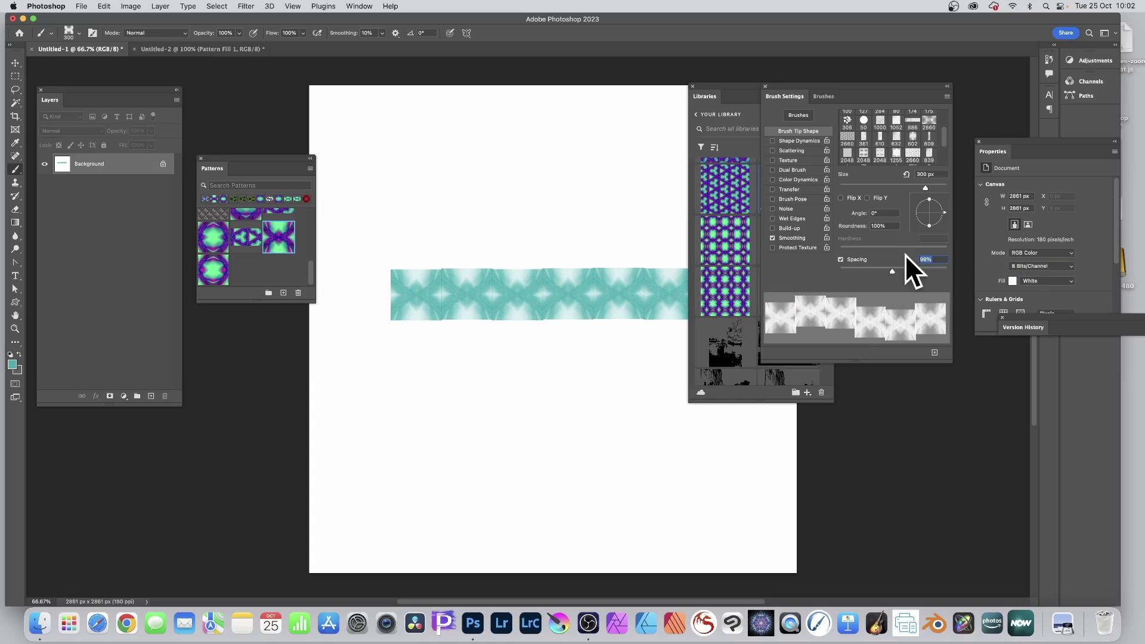
Change spacing to 100% and paint a seamlessly tiled teal stroke across the canvas middle
{"action": "type", "text": "100"}
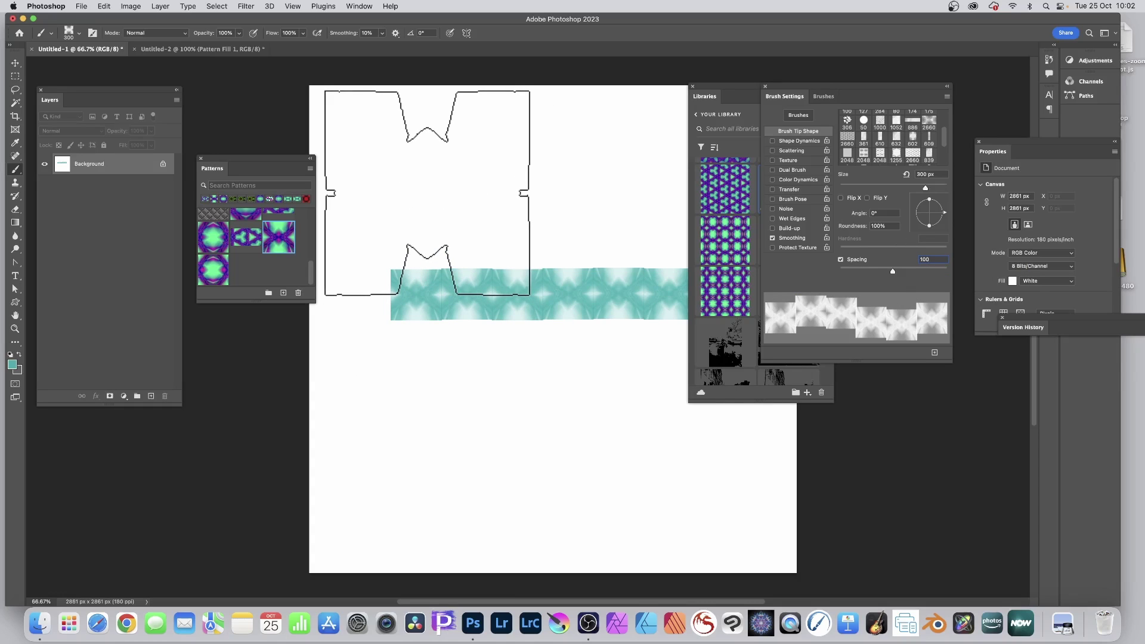
{"action": "key", "text": "super+z"}
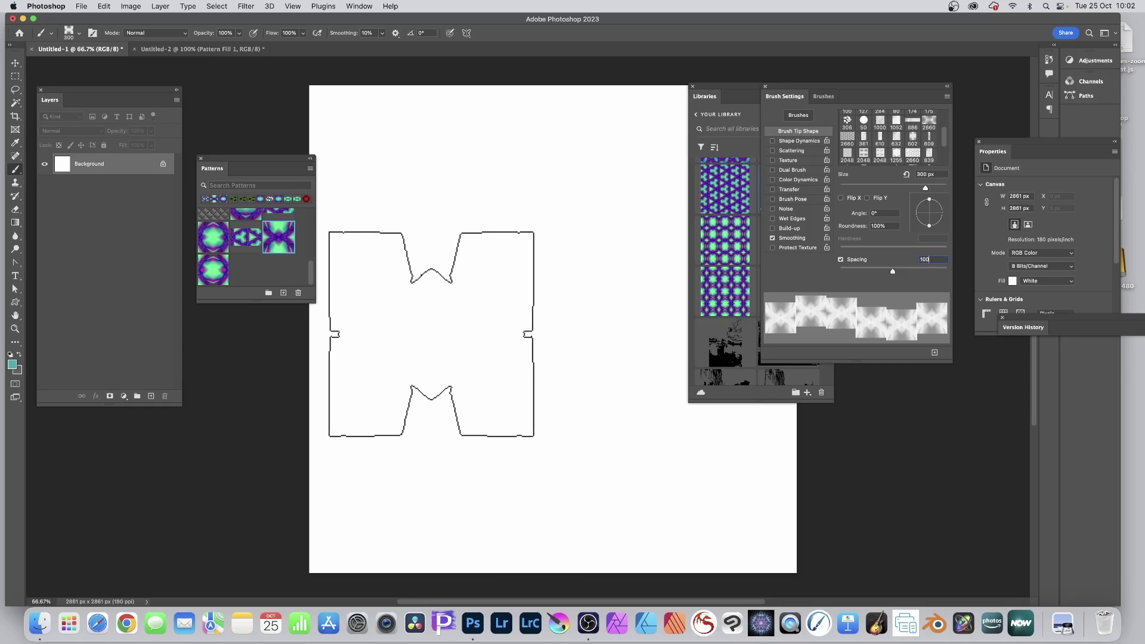
{"action": "left_click", "coordinate": [438, 332]}
{"action": "left_click_drag", "start_coordinate": [438, 332], "coordinate": [653, 331]}
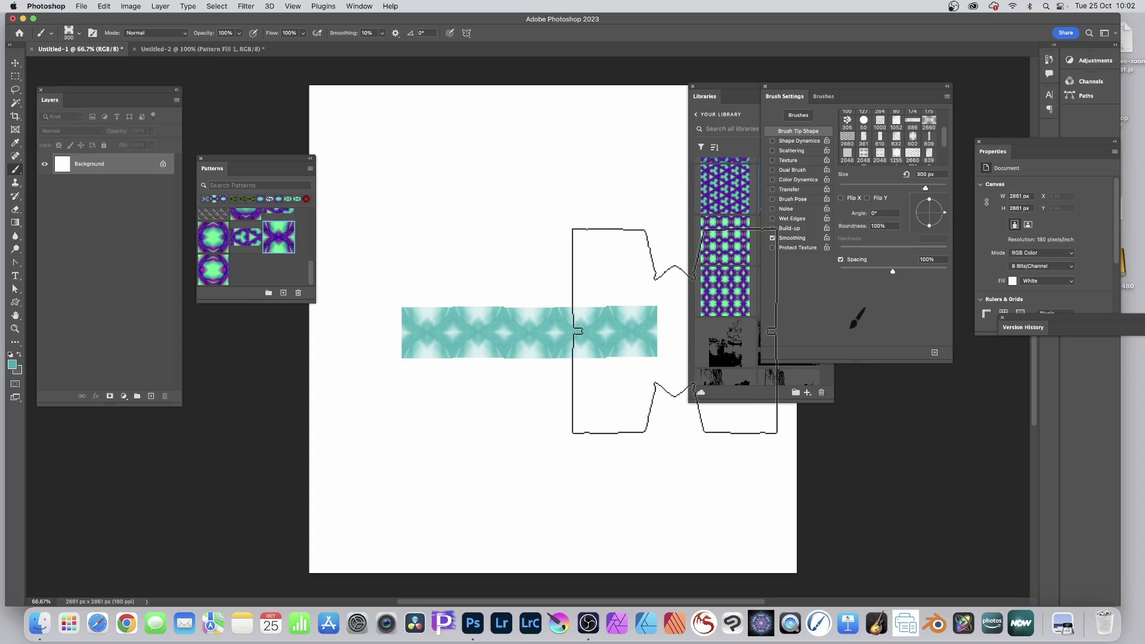
{"action": "key", "text": "super+z"}
{"action": "left_click_drag", "start_coordinate": [391, 305], "coordinate": [700, 303]}
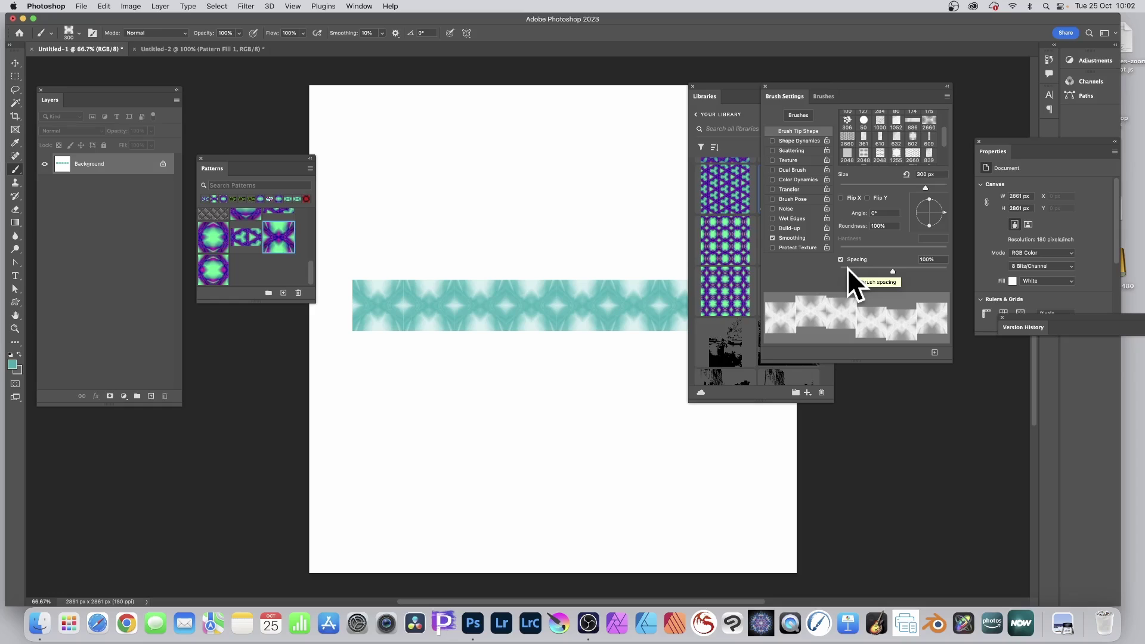
Enable Shape Dynamics with 78% Size Jitter and Scattering at 286%, then paint a scattered stroke
{"action": "left_click", "coordinate": [798, 141]}
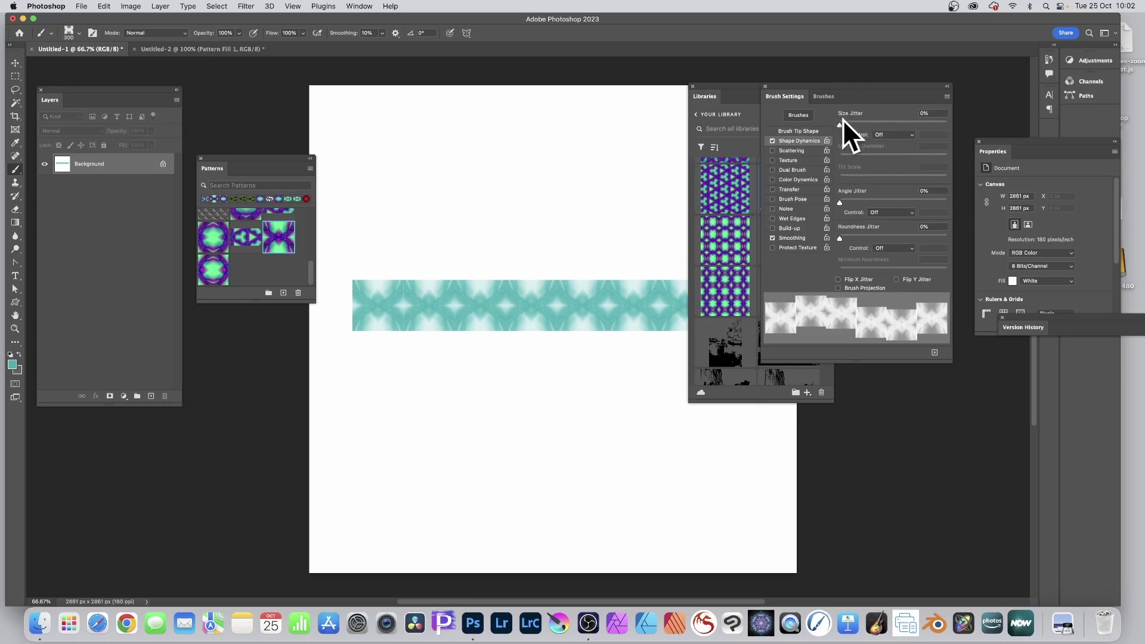
{"action": "left_click_drag", "start_coordinate": [843, 120], "coordinate": [924, 121]}
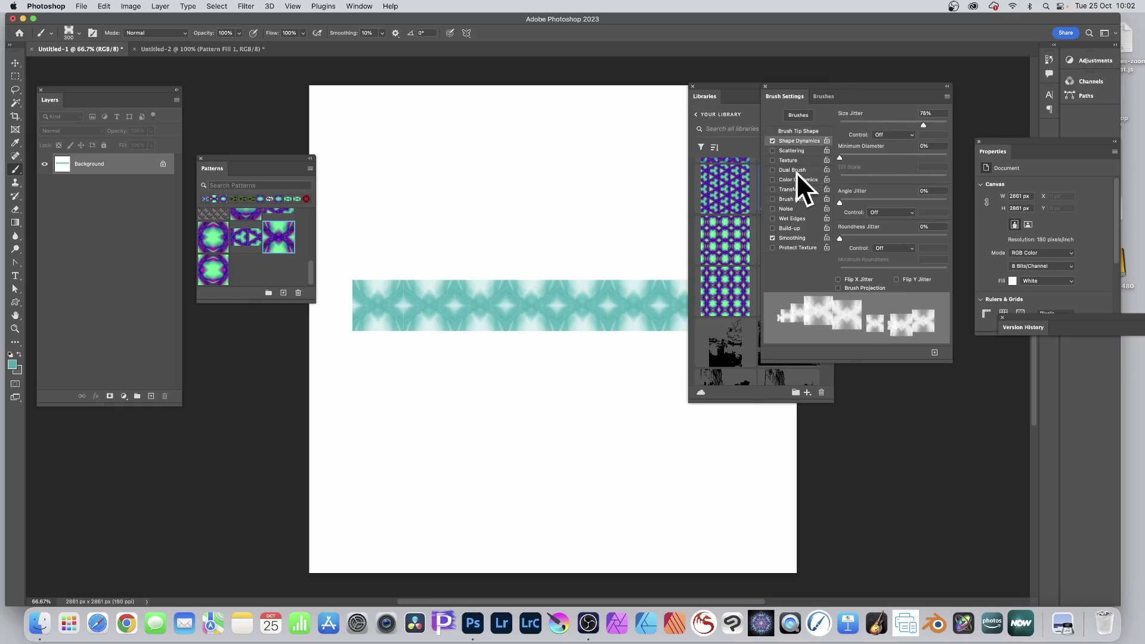
{"action": "left_click", "coordinate": [791, 150]}
{"action": "left_click_drag", "start_coordinate": [853, 124], "coordinate": [871, 123]}
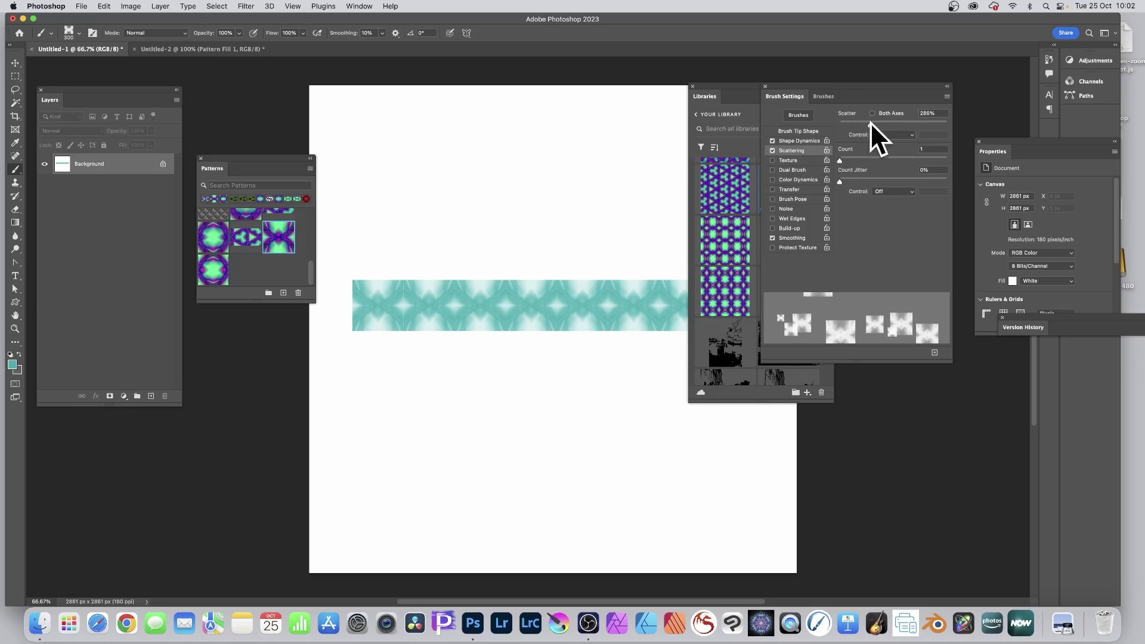
{"action": "mouse_move", "coordinate": [460, 200]}
{"action": "left_mouse_down"}
{"action": "mouse_move", "coordinate": [672, 287]}
{"action": "mouse_move", "coordinate": [529, 158]}
{"action": "mouse_move", "coordinate": [504, 340]}
{"action": "mouse_move", "coordinate": [468, 463]}
{"action": "mouse_move", "coordinate": [501, 472]}
{"action": "left_mouse_up"}
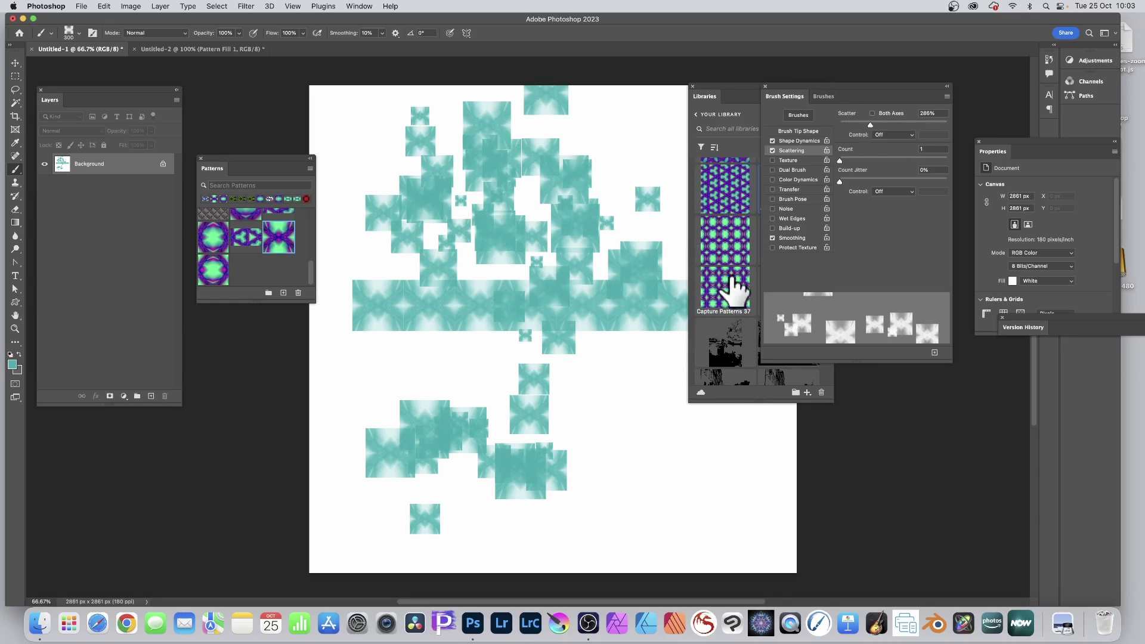
Return to the Brush Tip Shape options, then display the Brushes preset list
{"action": "left_click", "coordinate": [793, 130]}
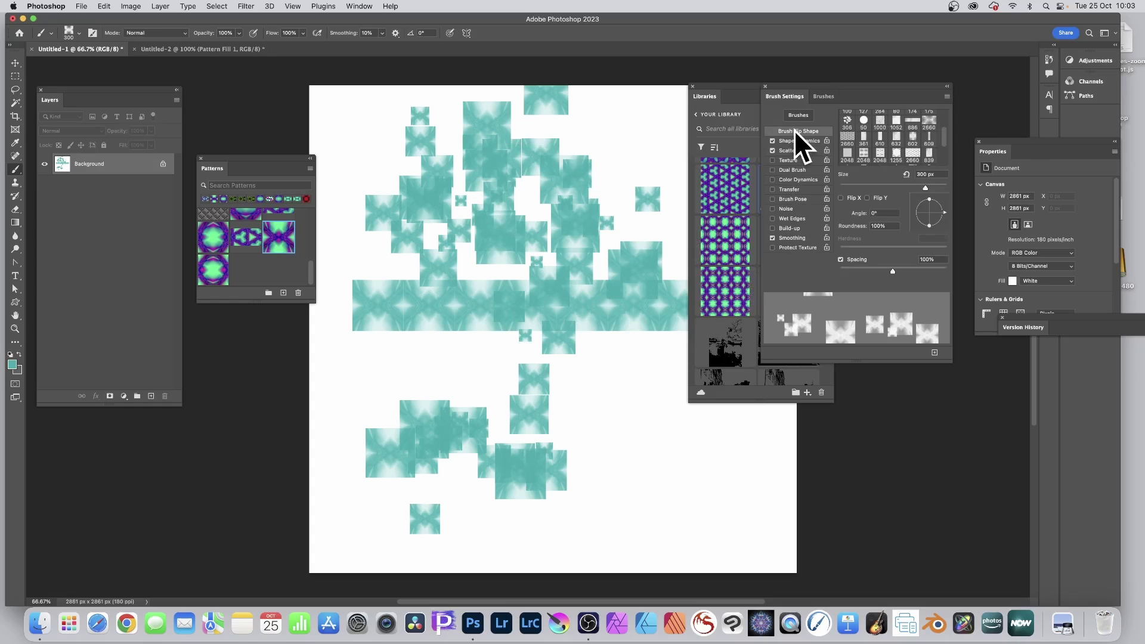
{"action": "scroll", "coordinate": [915, 153], "scroll_direction": "down", "scroll_amount": 1}
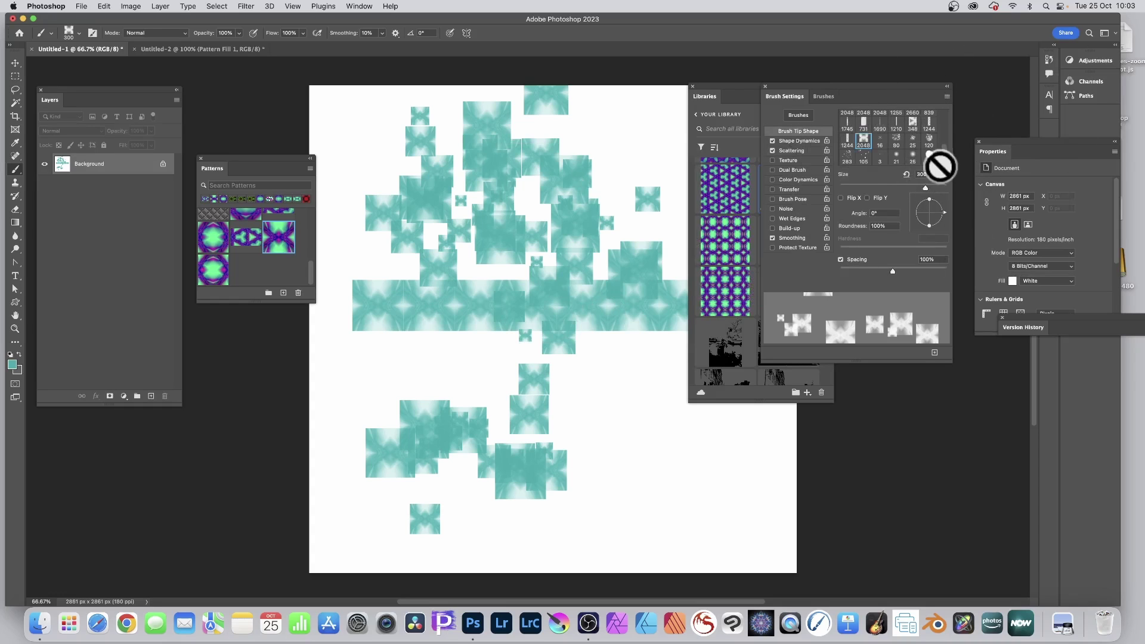
{"action": "scroll", "coordinate": [887, 160], "scroll_direction": "down", "scroll_amount": 1}
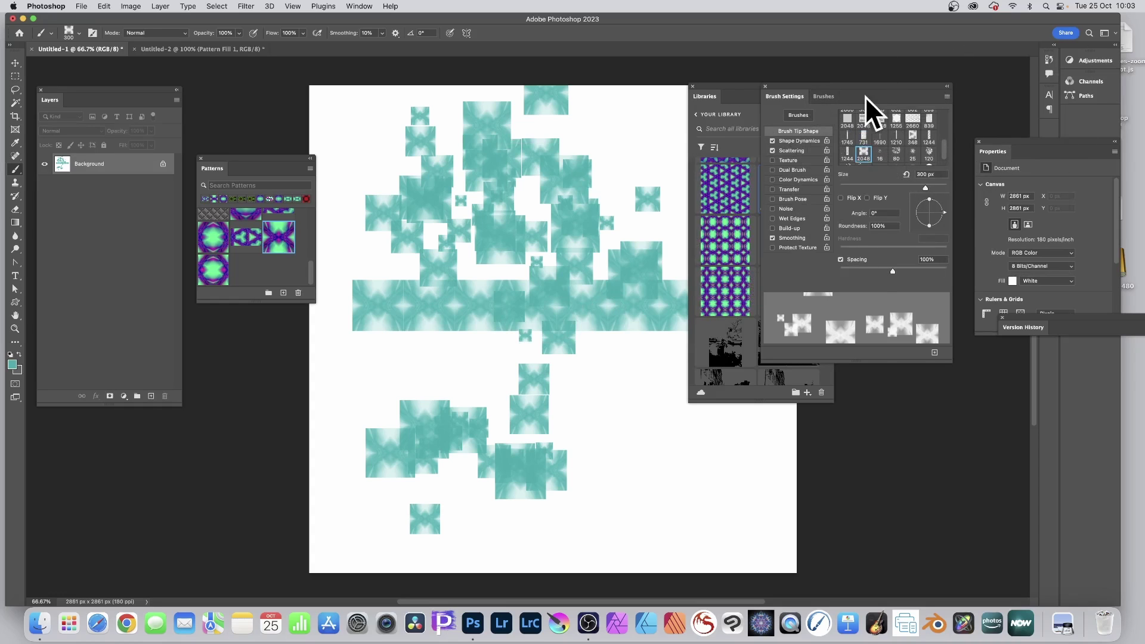
{"action": "left_click", "coordinate": [826, 96]}
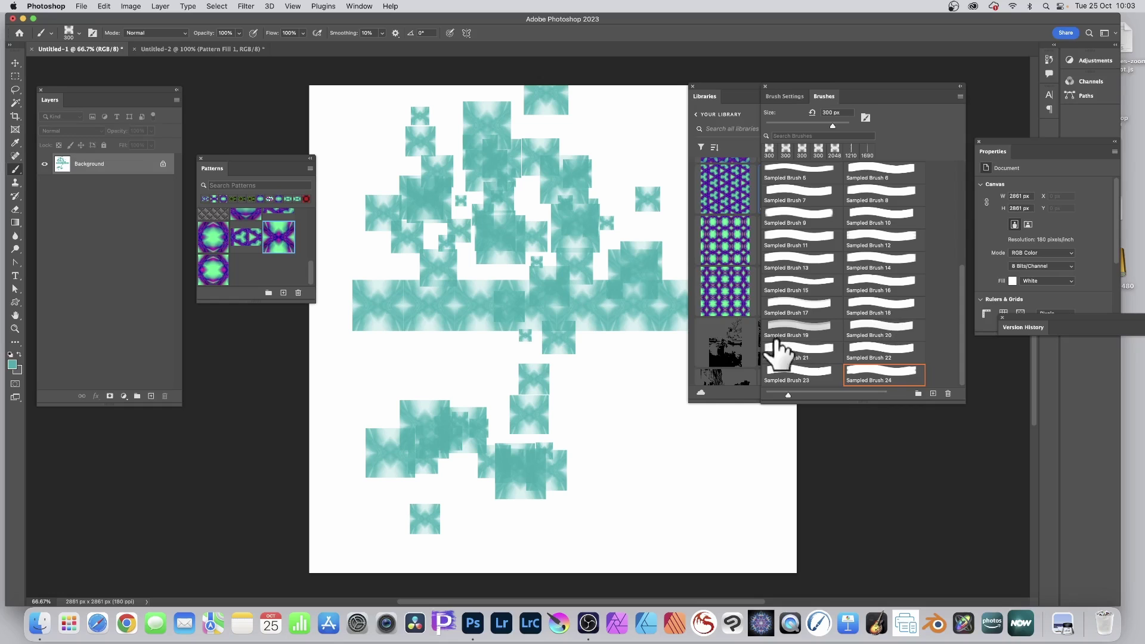
Select Sampled Brush 19 at 1690 px, paint test strokes, and undo them
{"action": "left_click", "coordinate": [805, 332]}
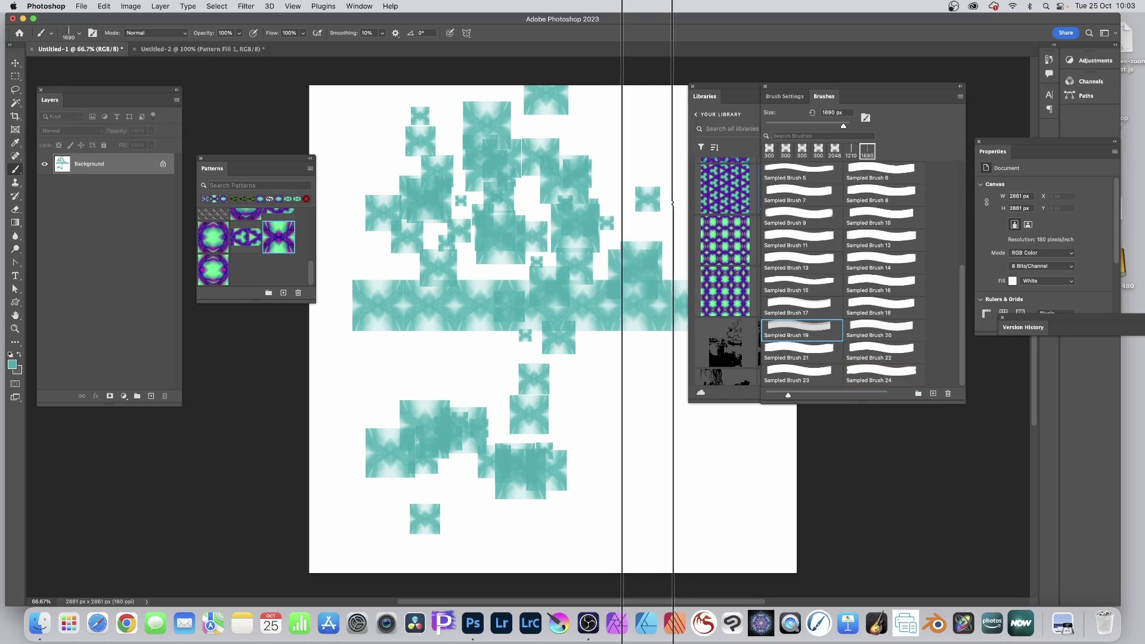
{"action": "left_click_drag", "start_coordinate": [647, 460], "coordinate": [691, 459]}
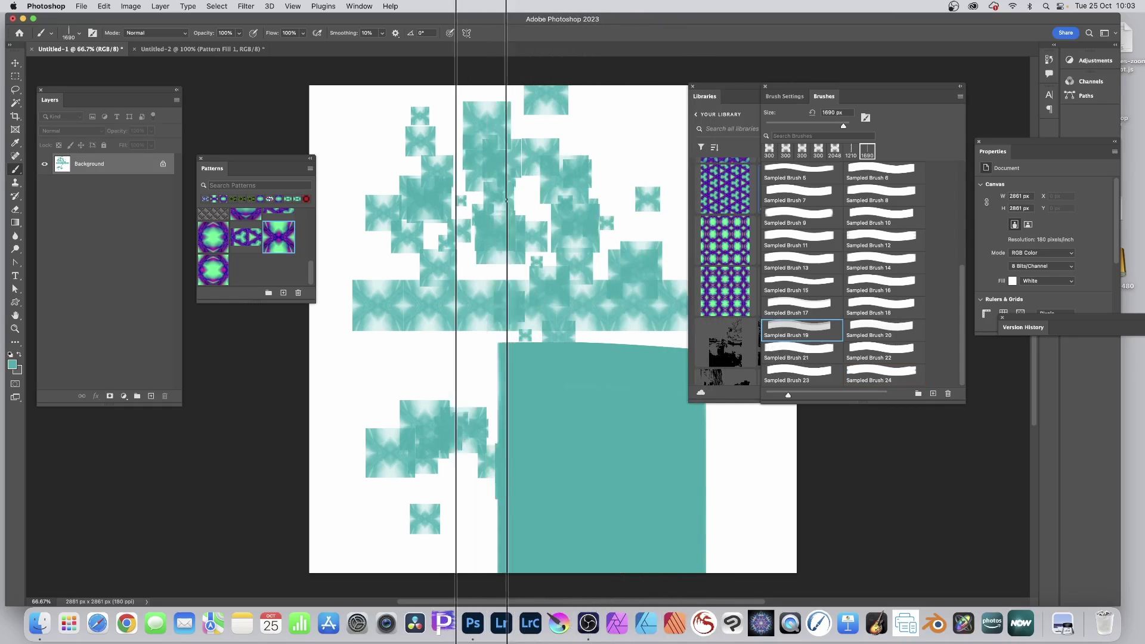
{"action": "left_click_drag", "start_coordinate": [471, 459], "coordinate": [280, 459]}
{"action": "key", "text": "super+z"}
{"action": "key", "text": "super+z"}
{"action": "key", "text": "super+z"}
{"action": "key", "text": "super+z"}
{"action": "key", "text": "super+z"}
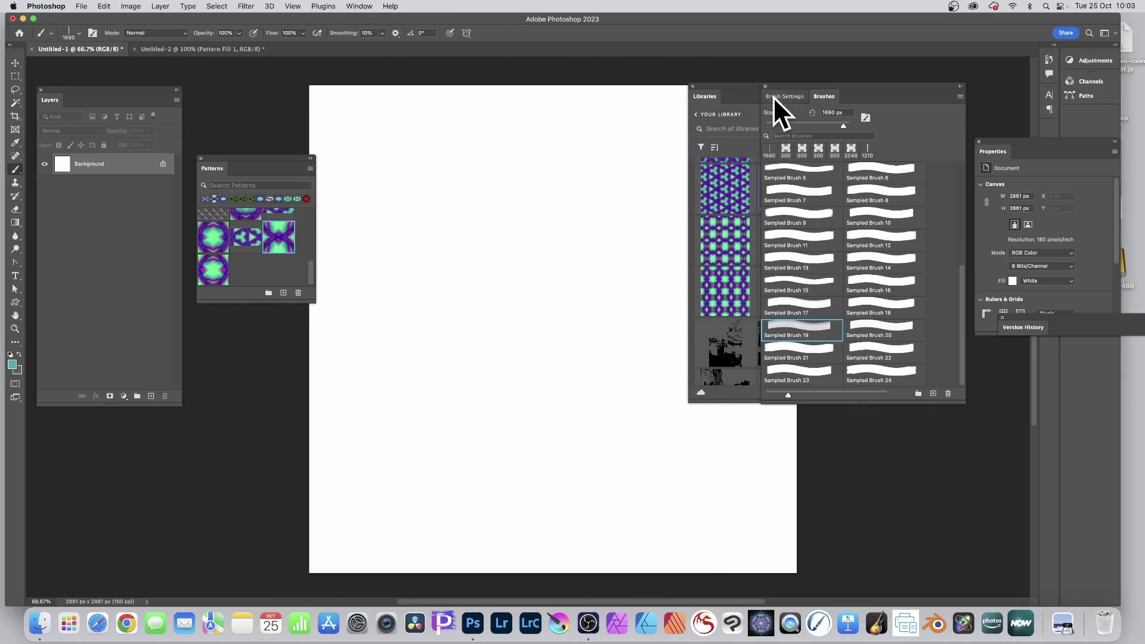
Set the brush spacing to 117%, paint a row of teal stripes, and undo it
{"action": "left_click", "coordinate": [780, 97]}
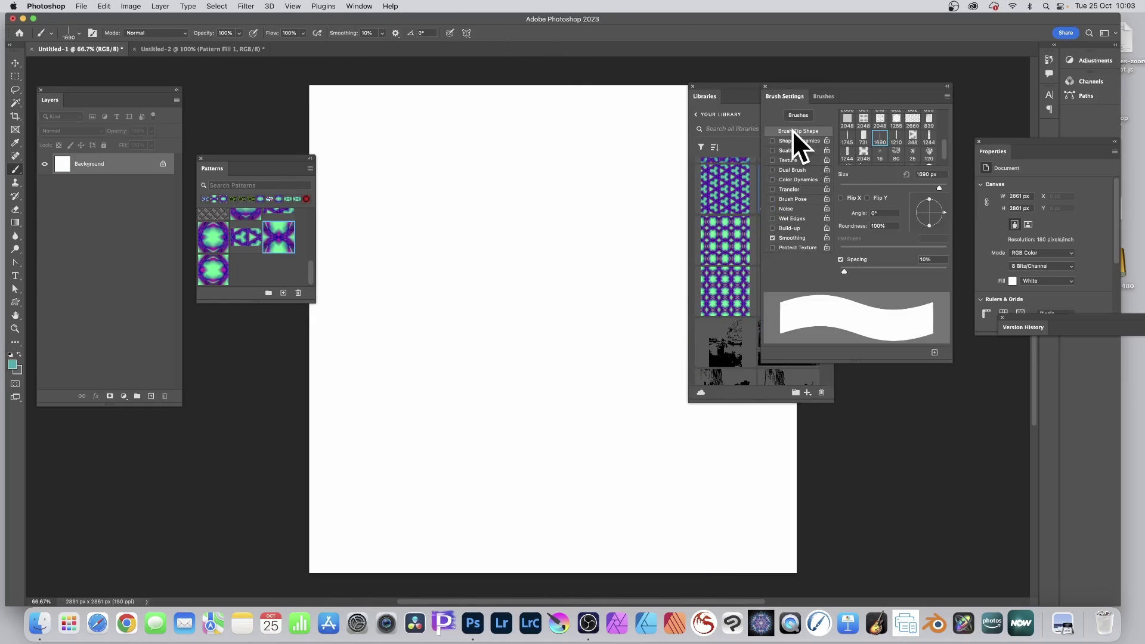
{"action": "left_click_drag", "start_coordinate": [849, 273], "coordinate": [903, 267]}
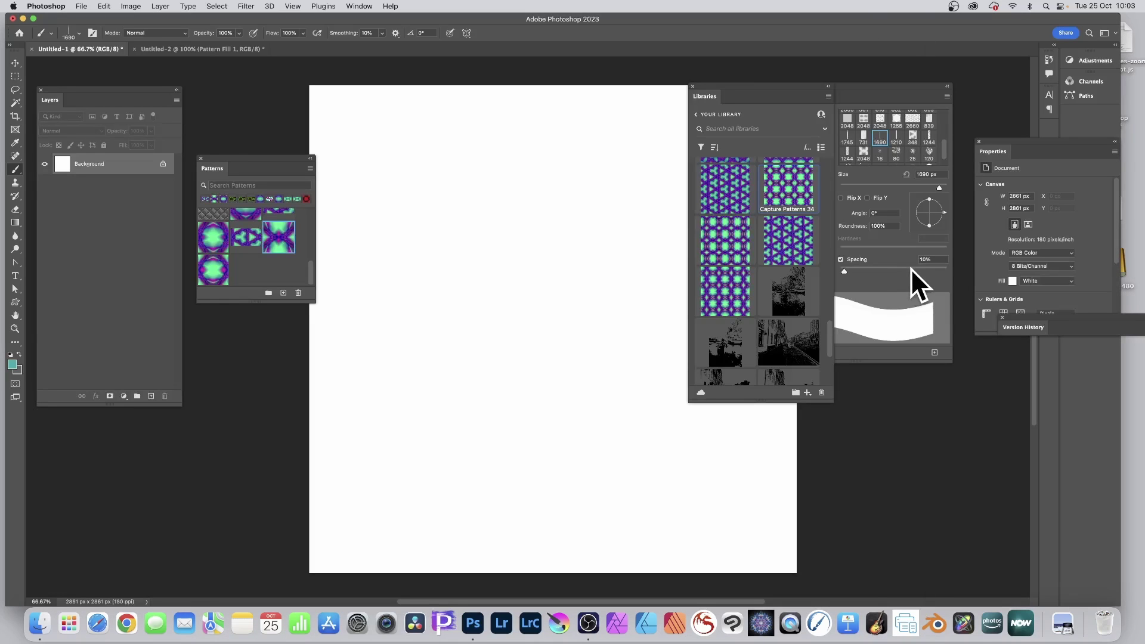
{"action": "left_click_drag", "start_coordinate": [859, 267], "coordinate": [898, 268]}
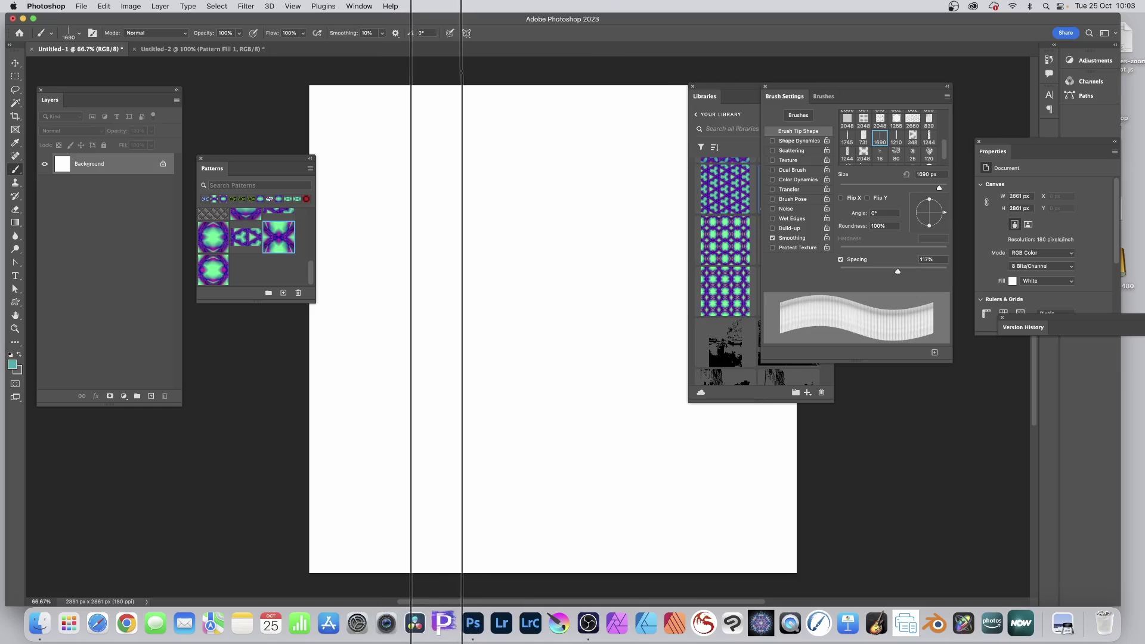
{"action": "left_click", "coordinate": [447, 358]}
{"action": "left_click_drag", "start_coordinate": [447, 358], "coordinate": [657, 358]}
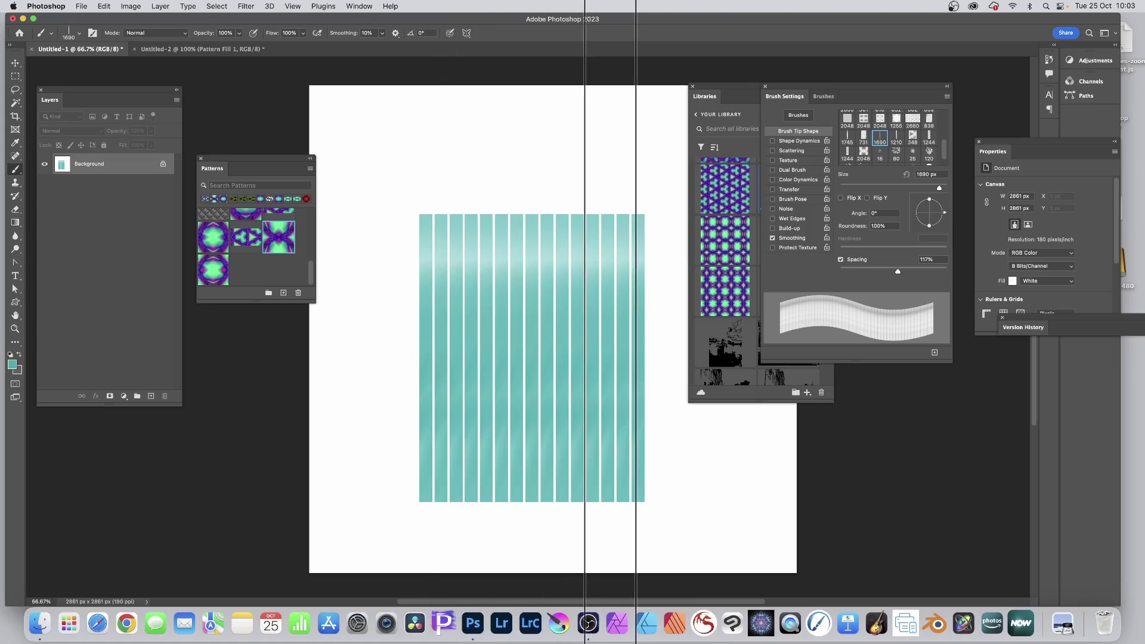
{"action": "key", "text": "ctrl+z"}
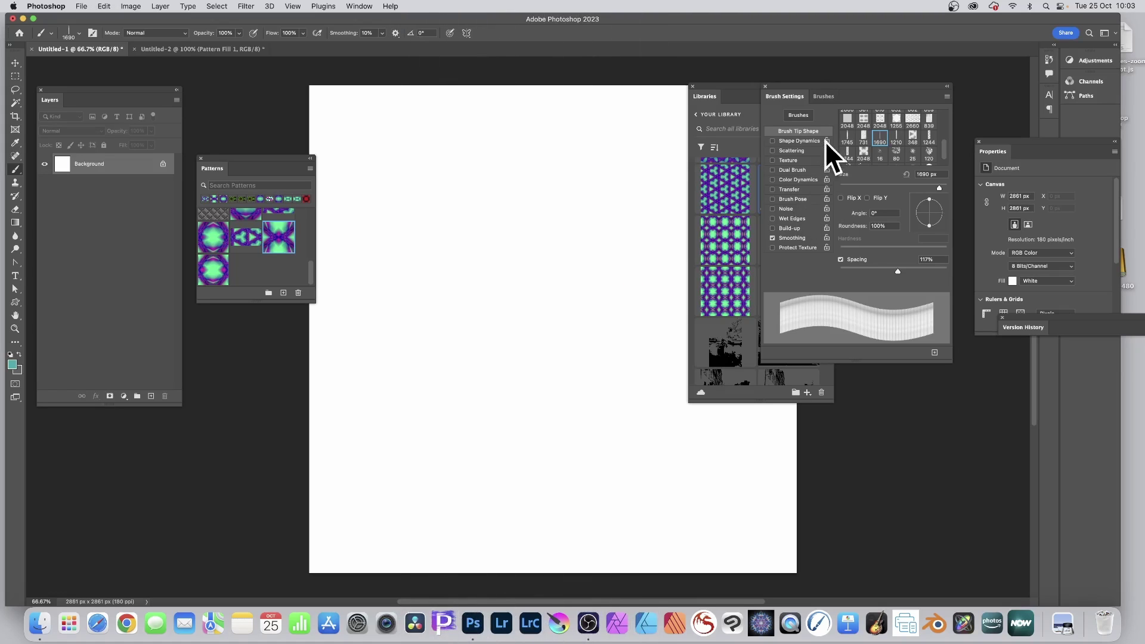